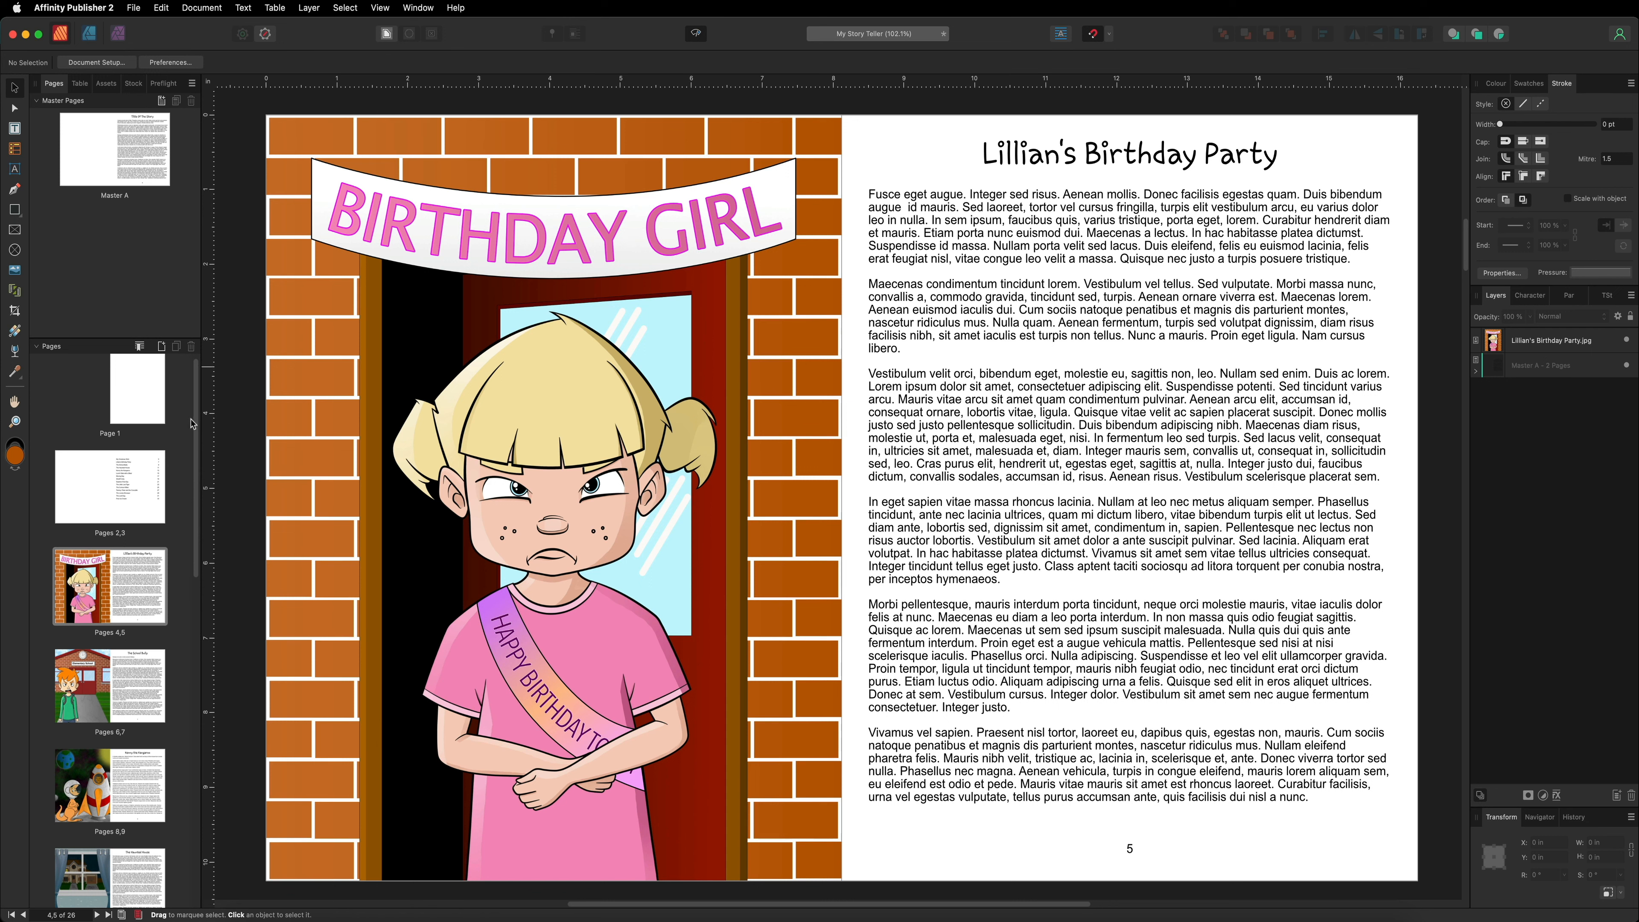
Select the body text frame on page 5 of the "Lillian's Birthday Party" spread and switch back to the Move tool.
mouse_move(196, 401)
left_mouse_down()
mouse_move(199, 601)
mouse_move(205, 373)
left_mouse_up()
left_click_drag(250, 105, 729, 846)
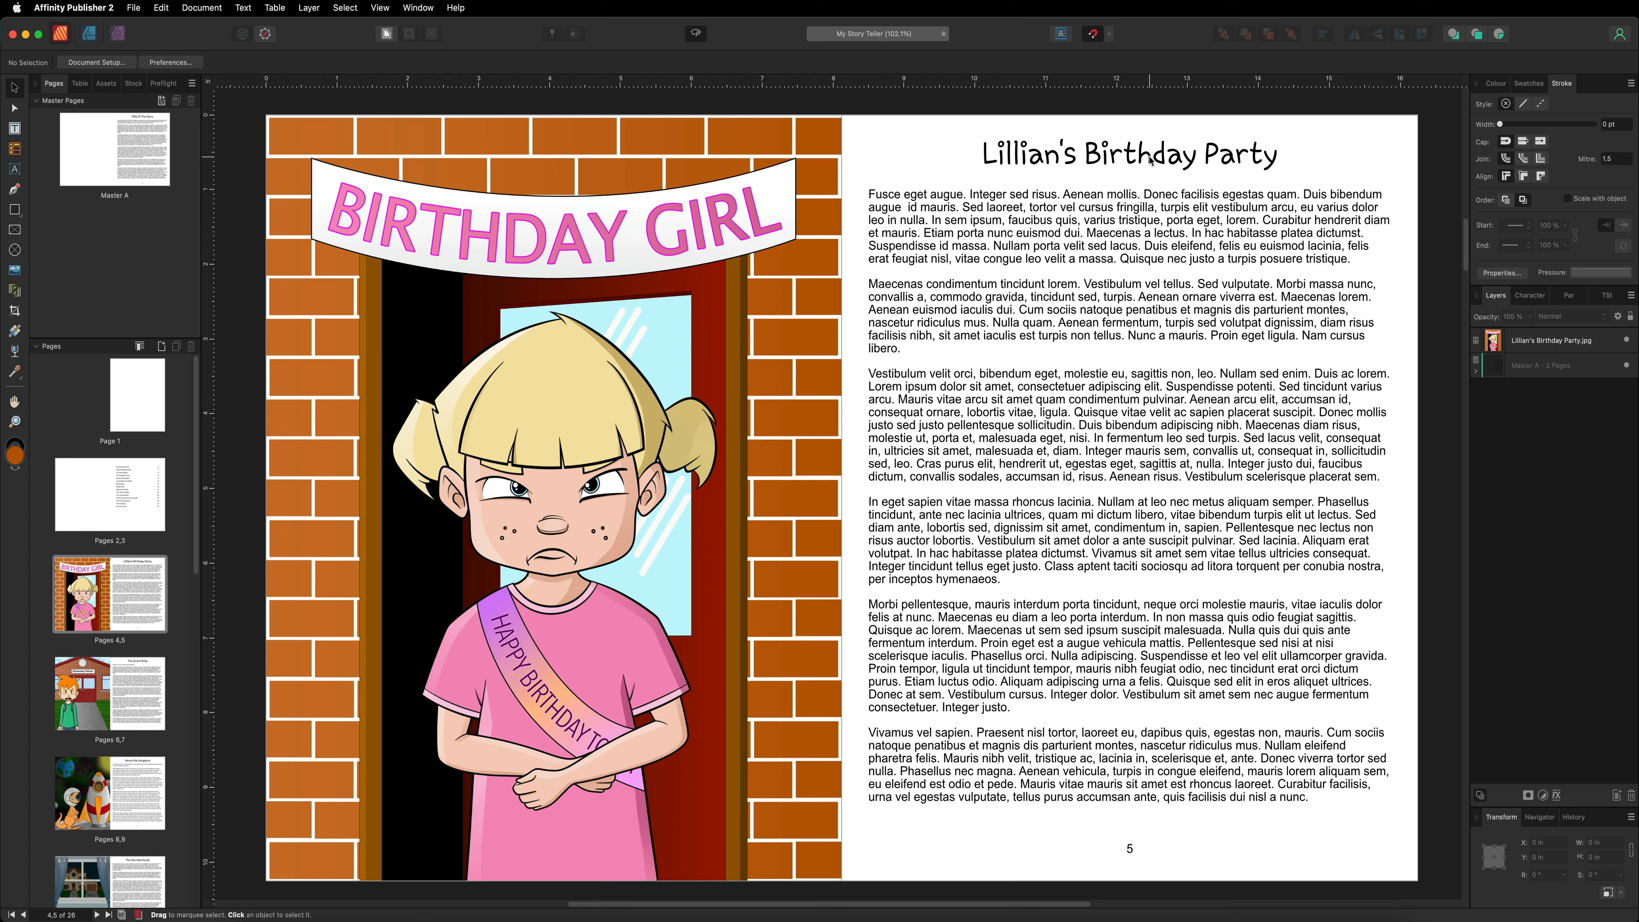
double_click(907, 214)
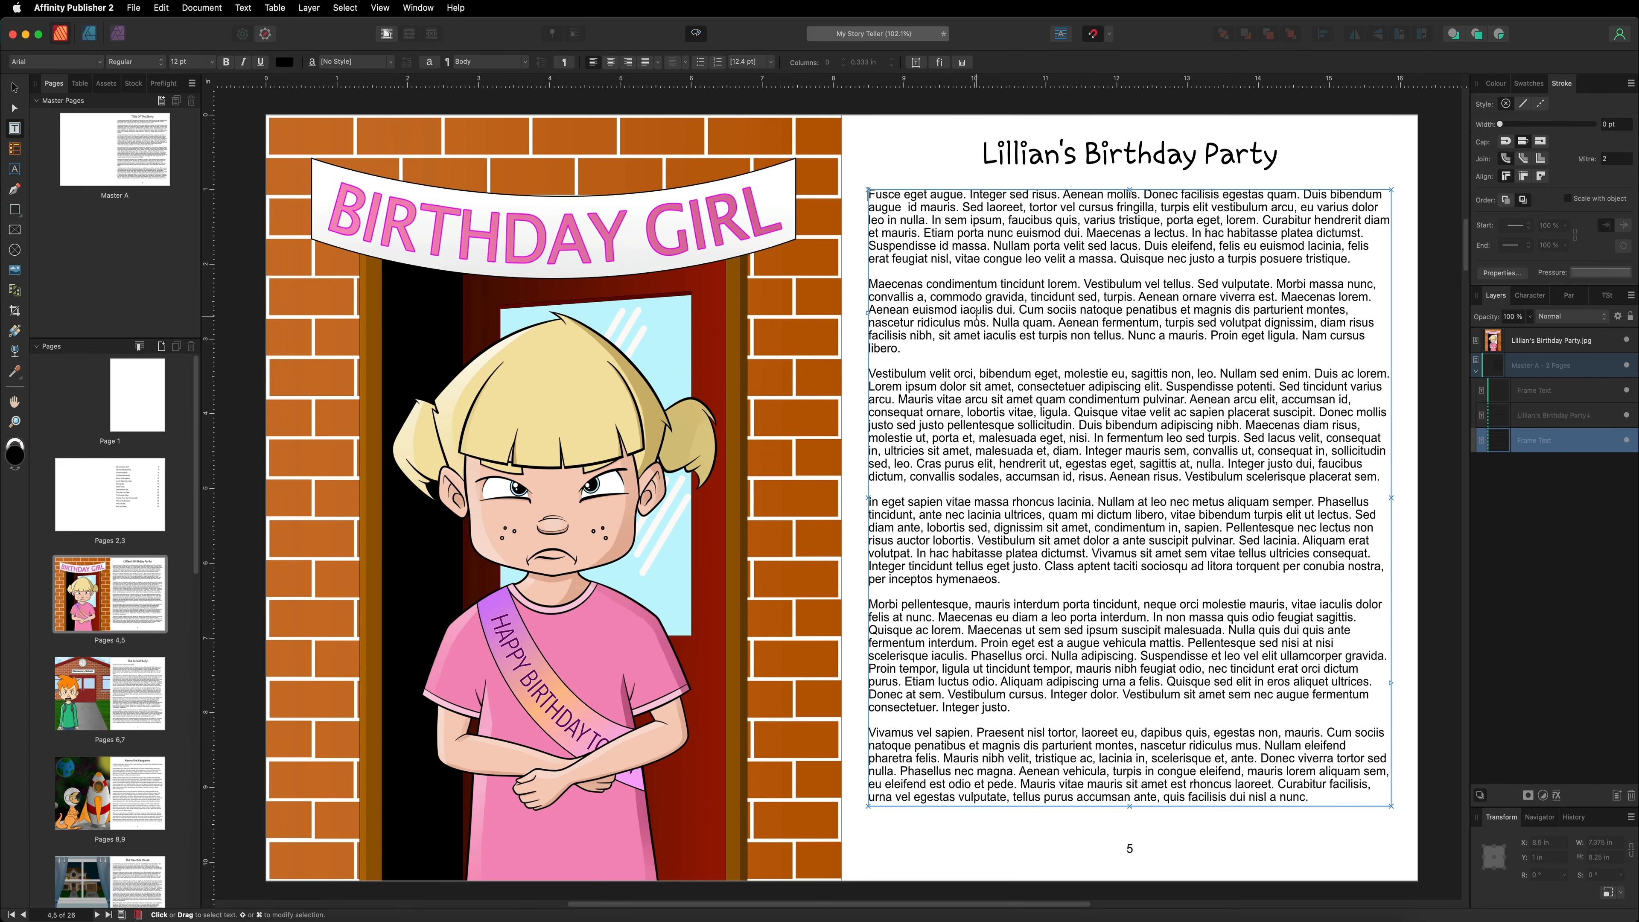
scroll(976, 314, "down", 15)
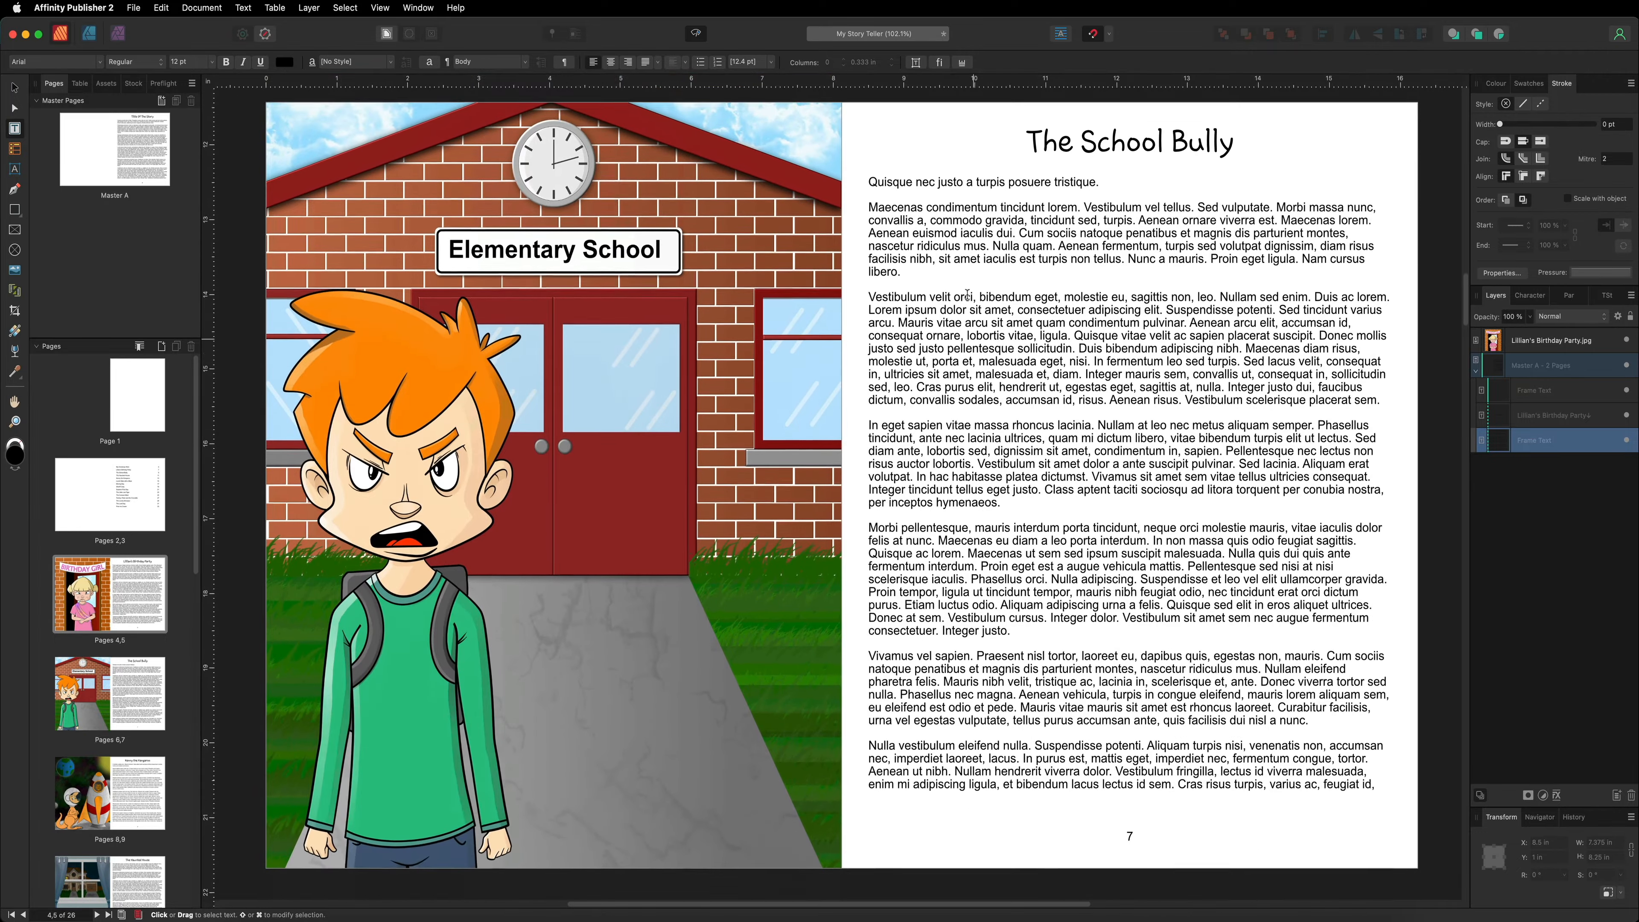
scroll(1031, 221, "up", 15)
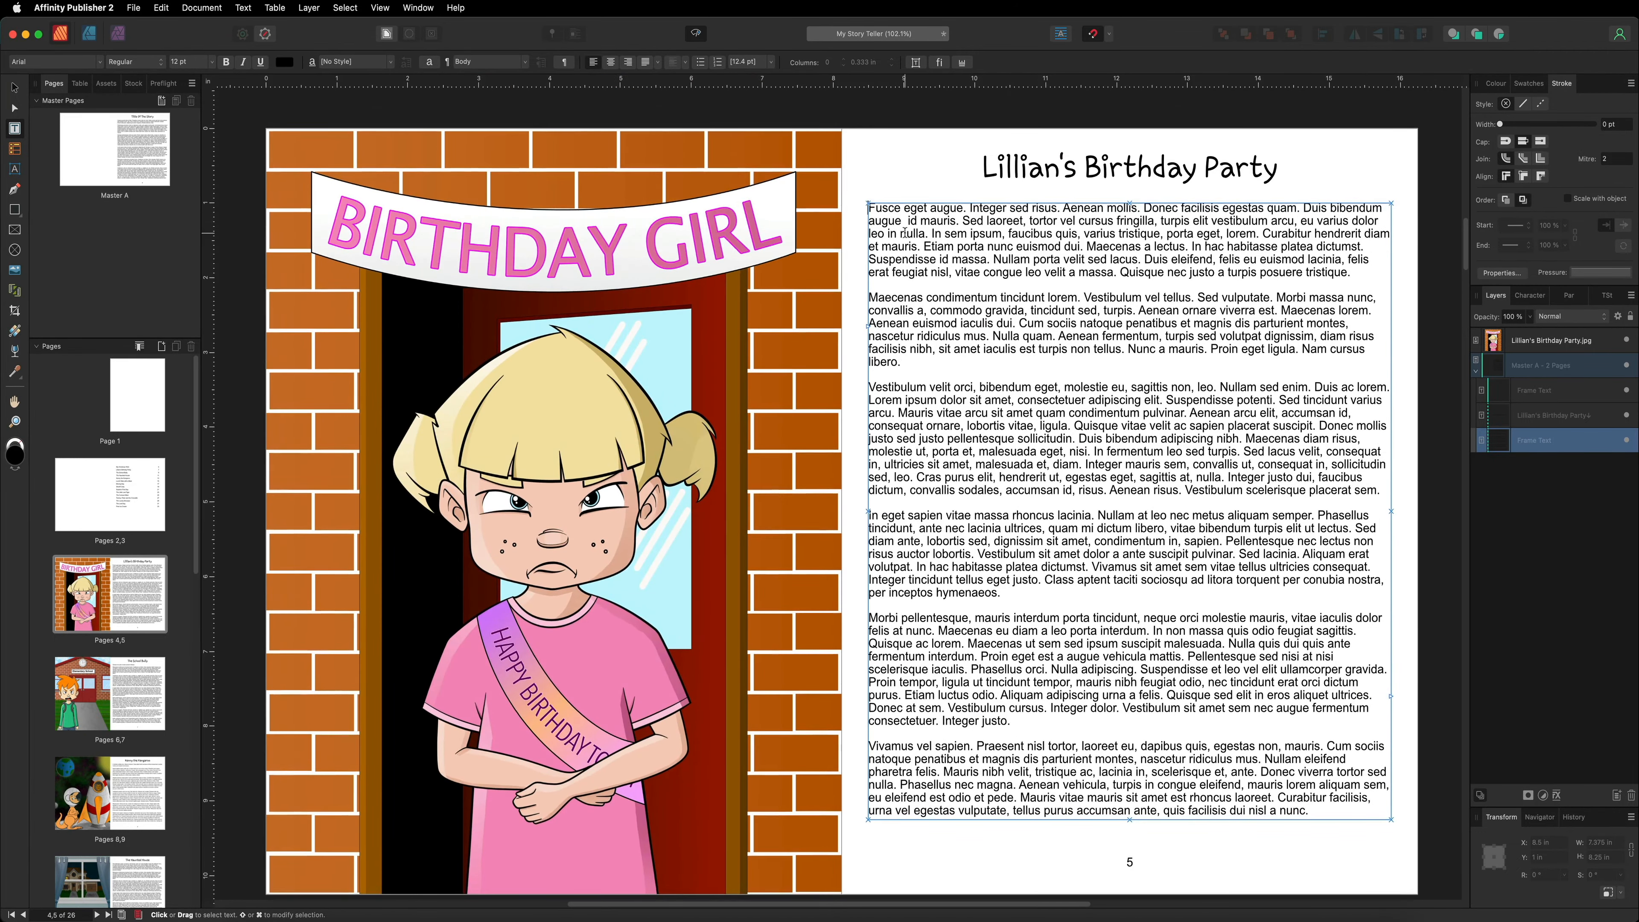
left_click(14, 88)
Look over the story spreads from "Lillian's Birthday Party" to "The Curious Kitten" and return to pages 4 and 5.
scroll(621, 310, "down", 20)
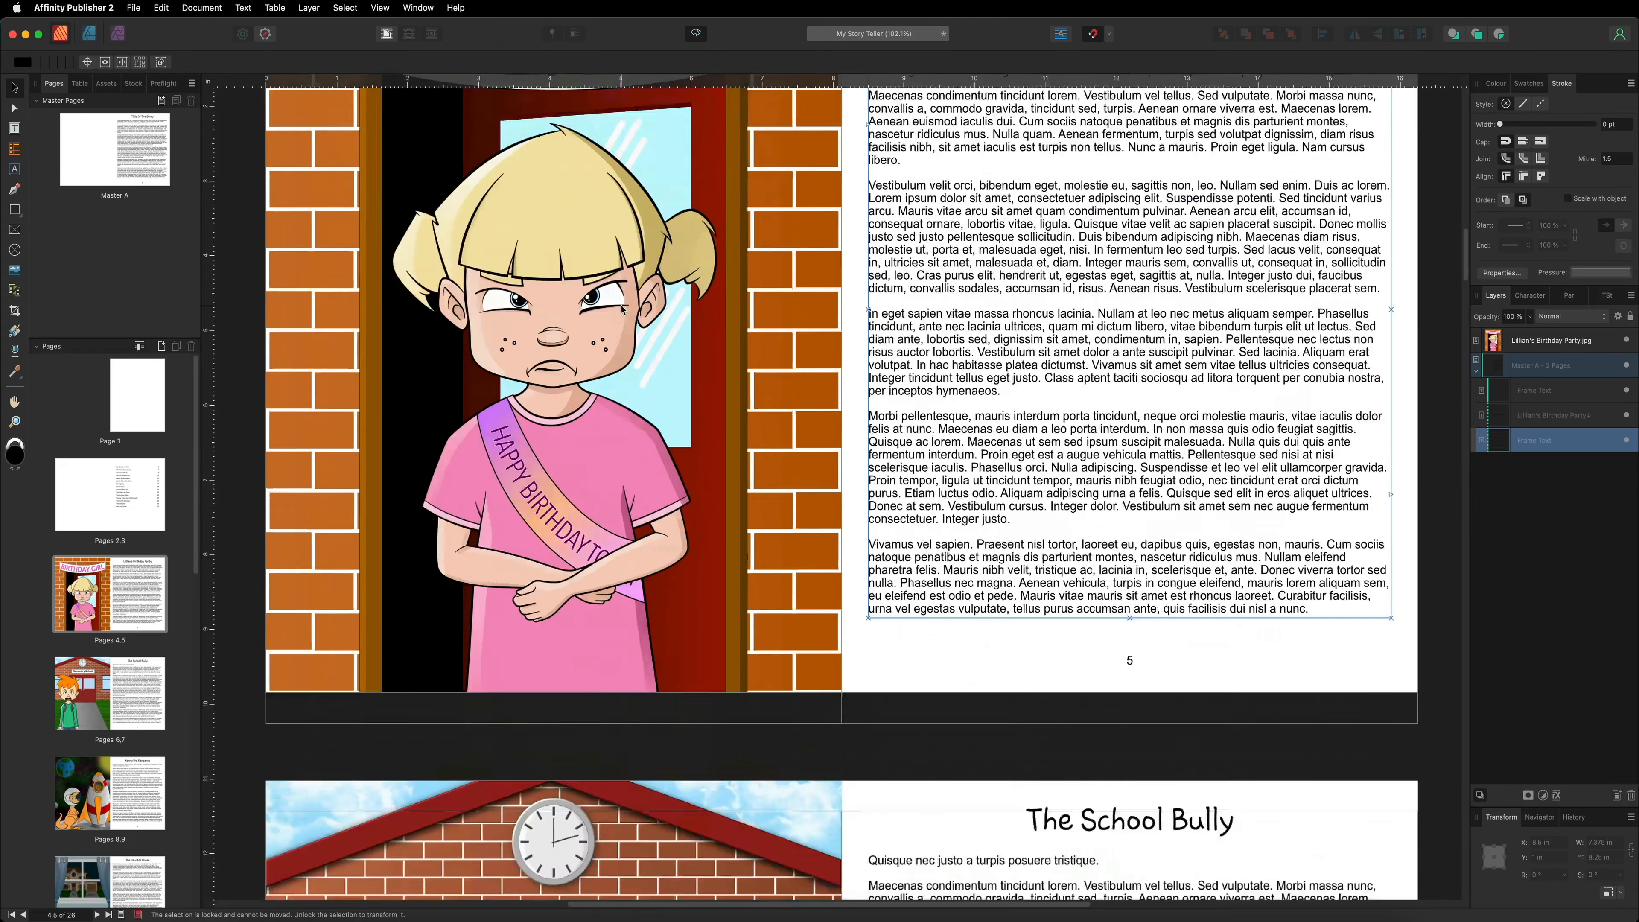
scroll(622, 310, "down", 20)
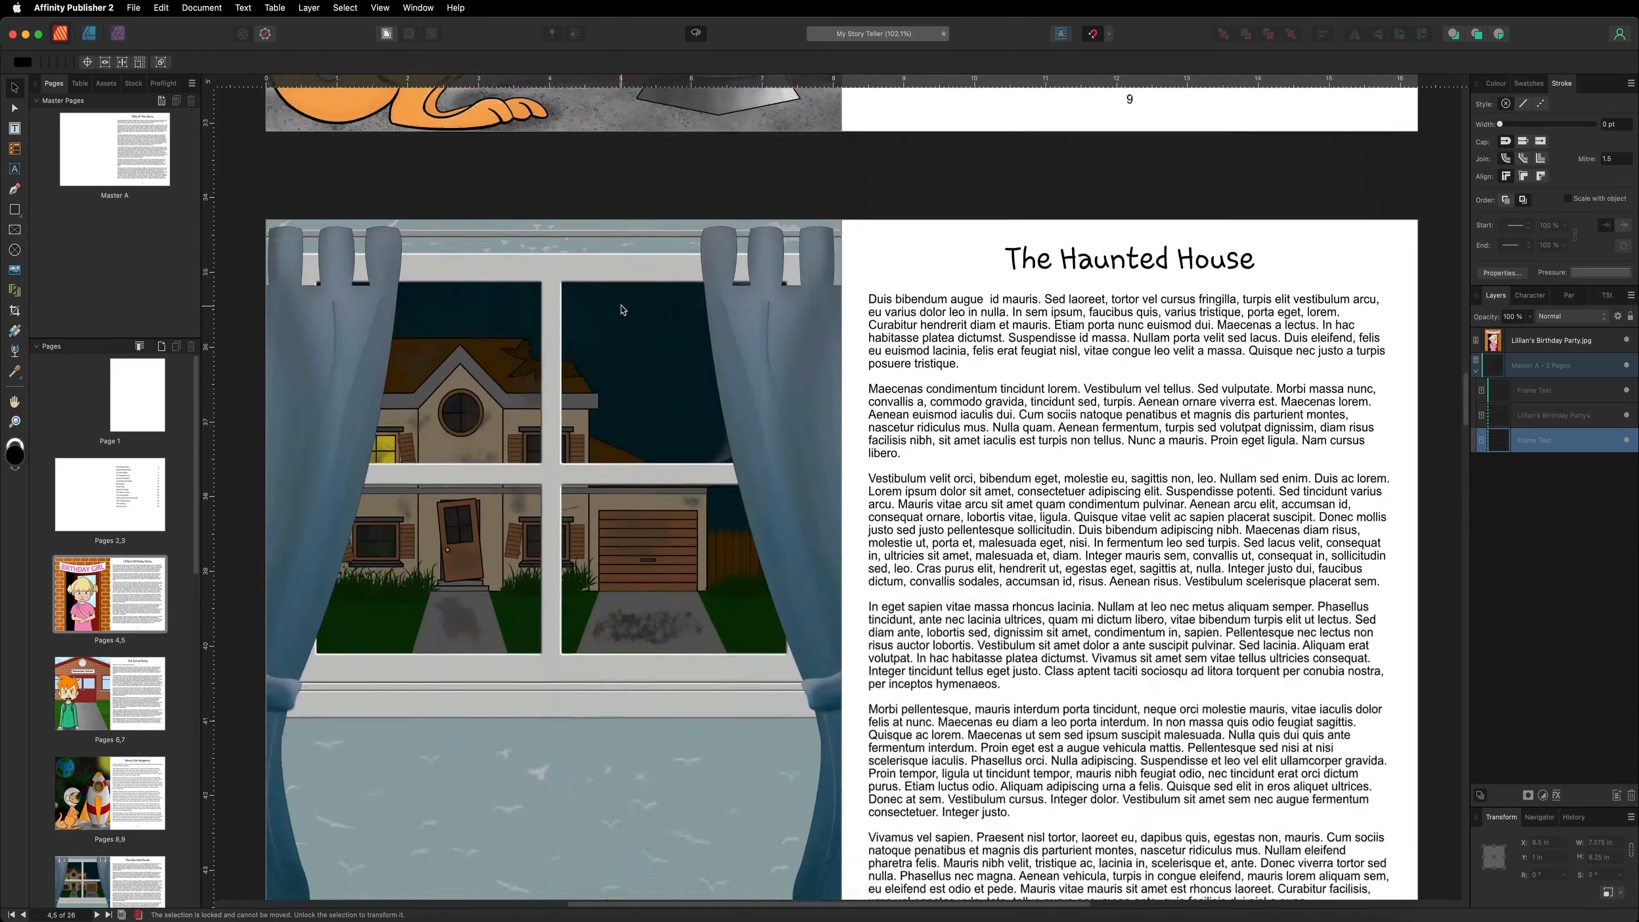
scroll(622, 310, "down", 6)
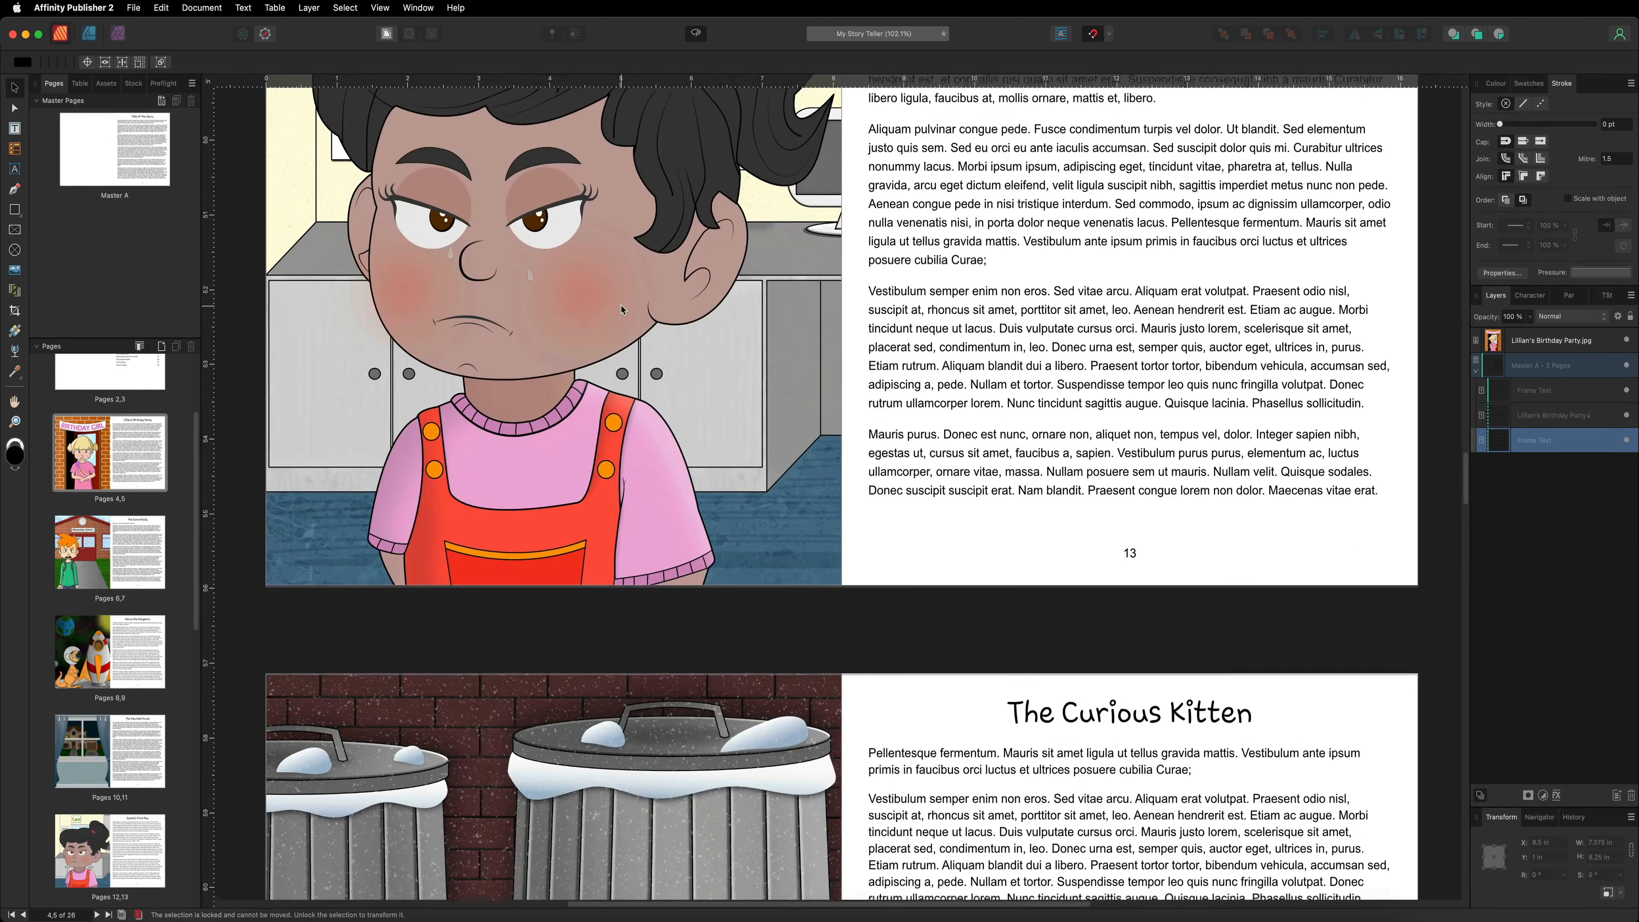
scroll(481, 325, "up", 7)
scroll(480, 325, "up", 20)
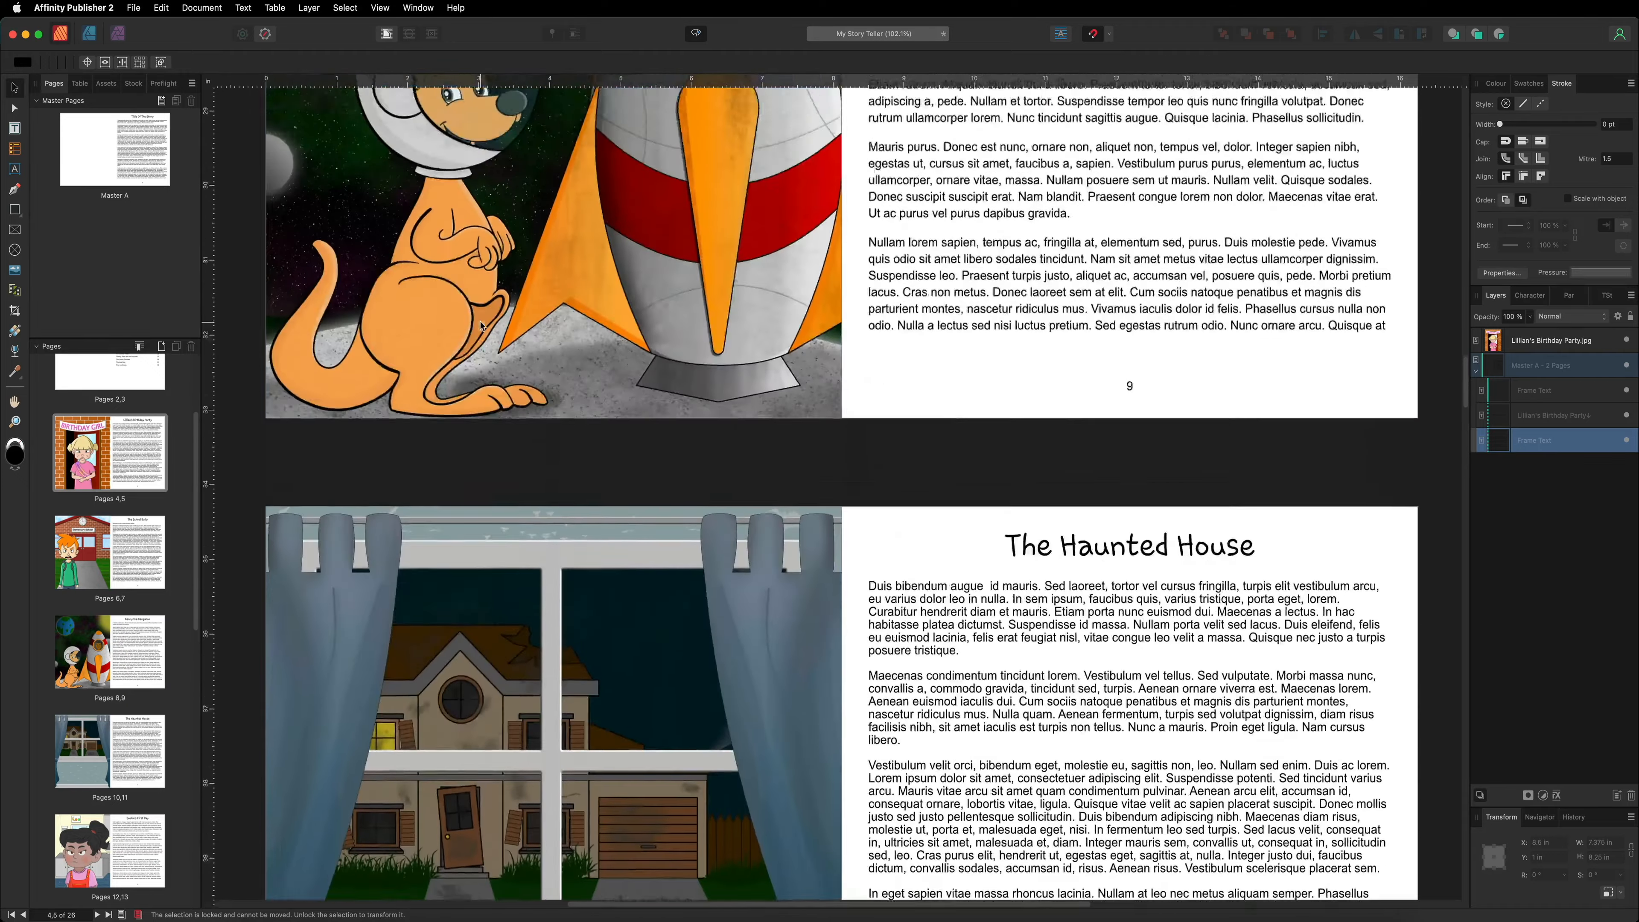
scroll(481, 325, "up", 15)
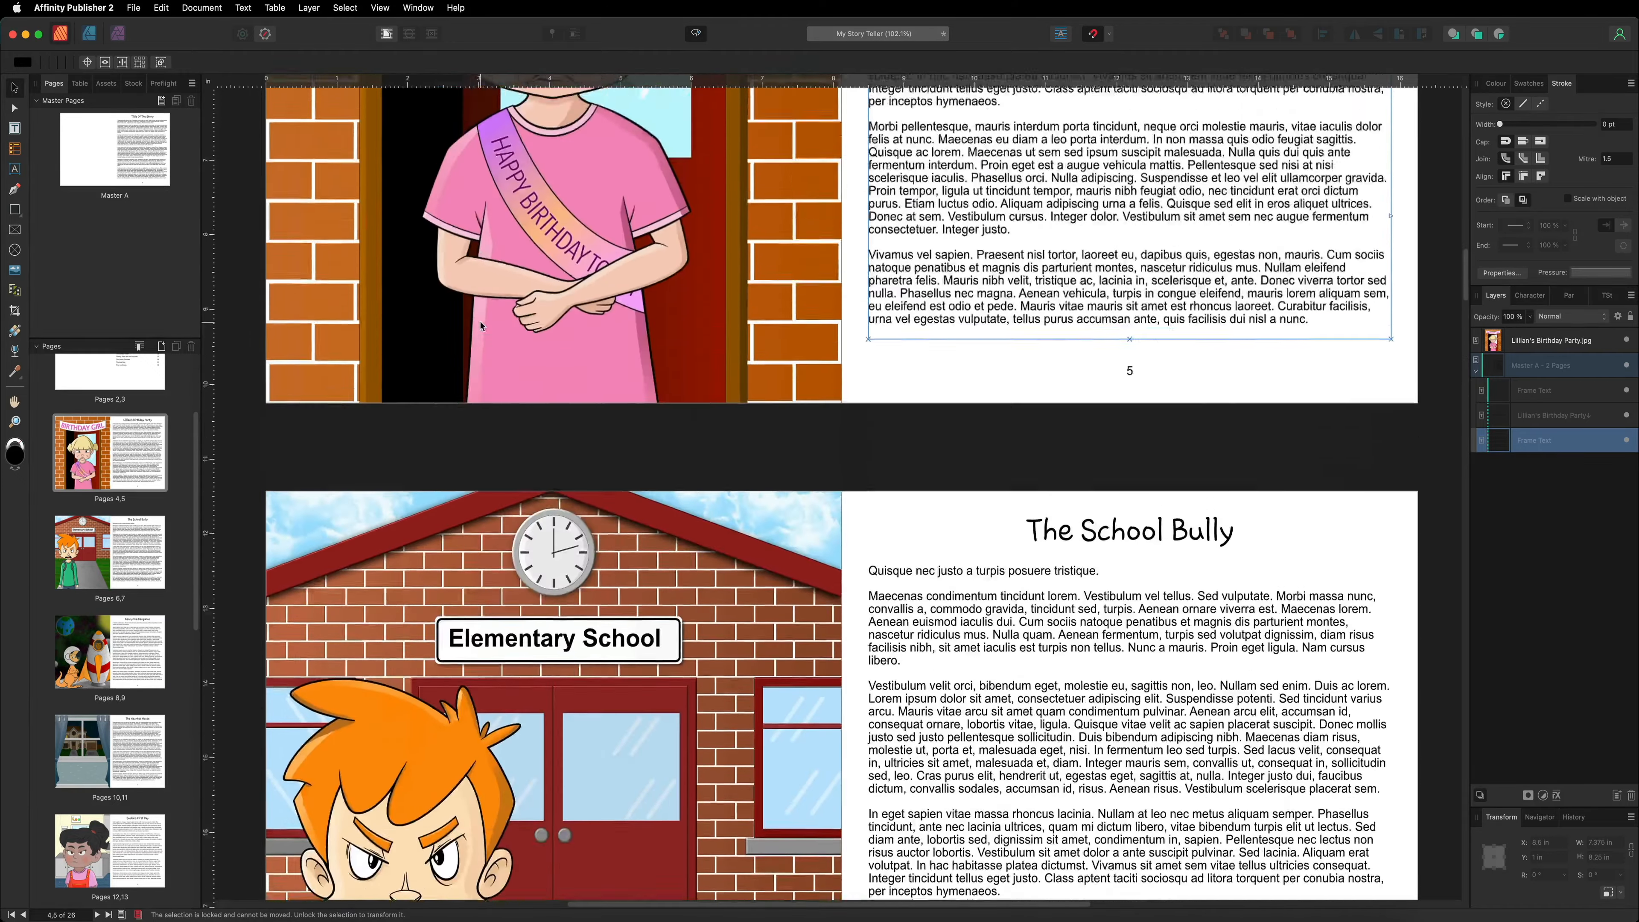
scroll(481, 325, "up", 3)
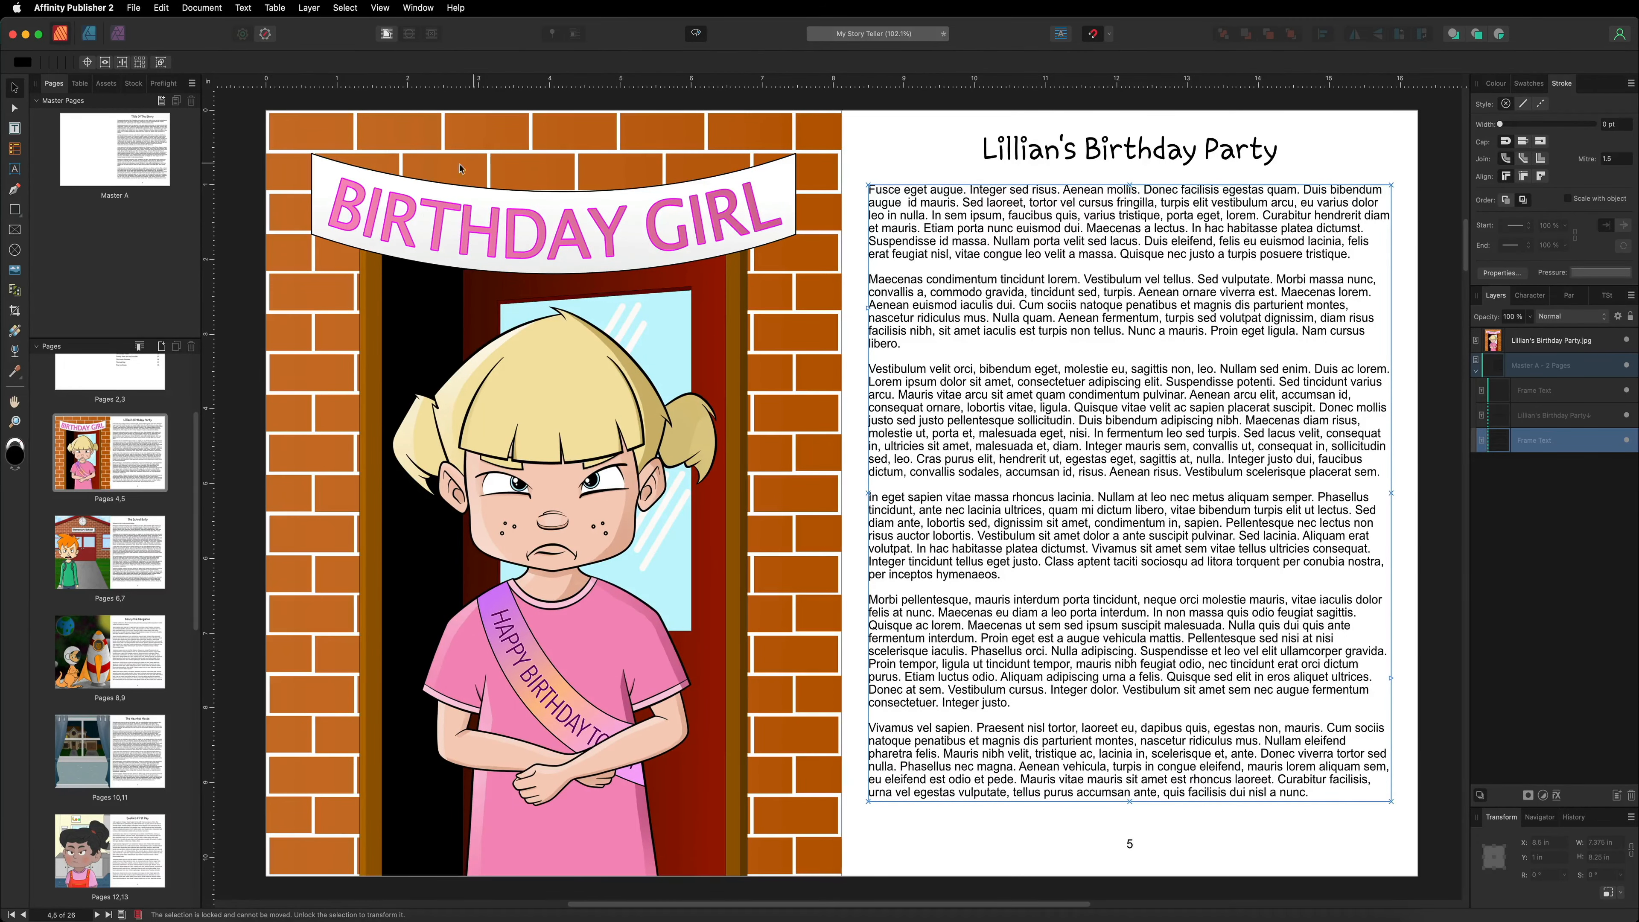
scroll(469, 168, "down", 2)
scroll(456, 170, "up", 2)
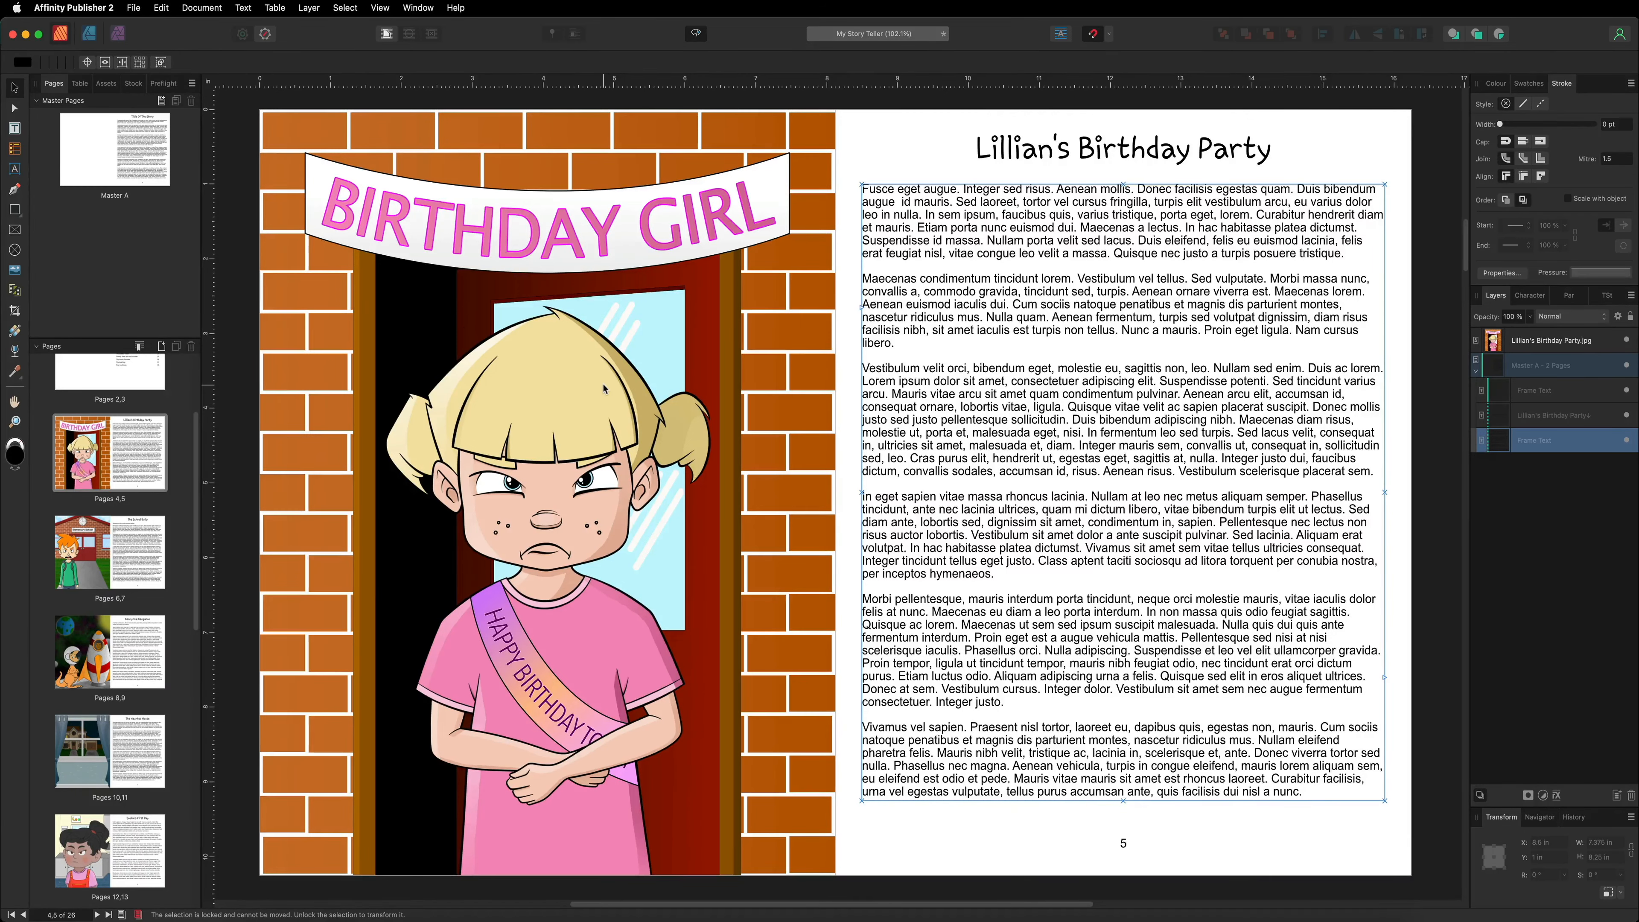
Examine the illustrations and text layout of "The School Bully" and "Kenny the Kangaroo" spreads on pages 6 to 9.
scroll(605, 388, "down", 15)
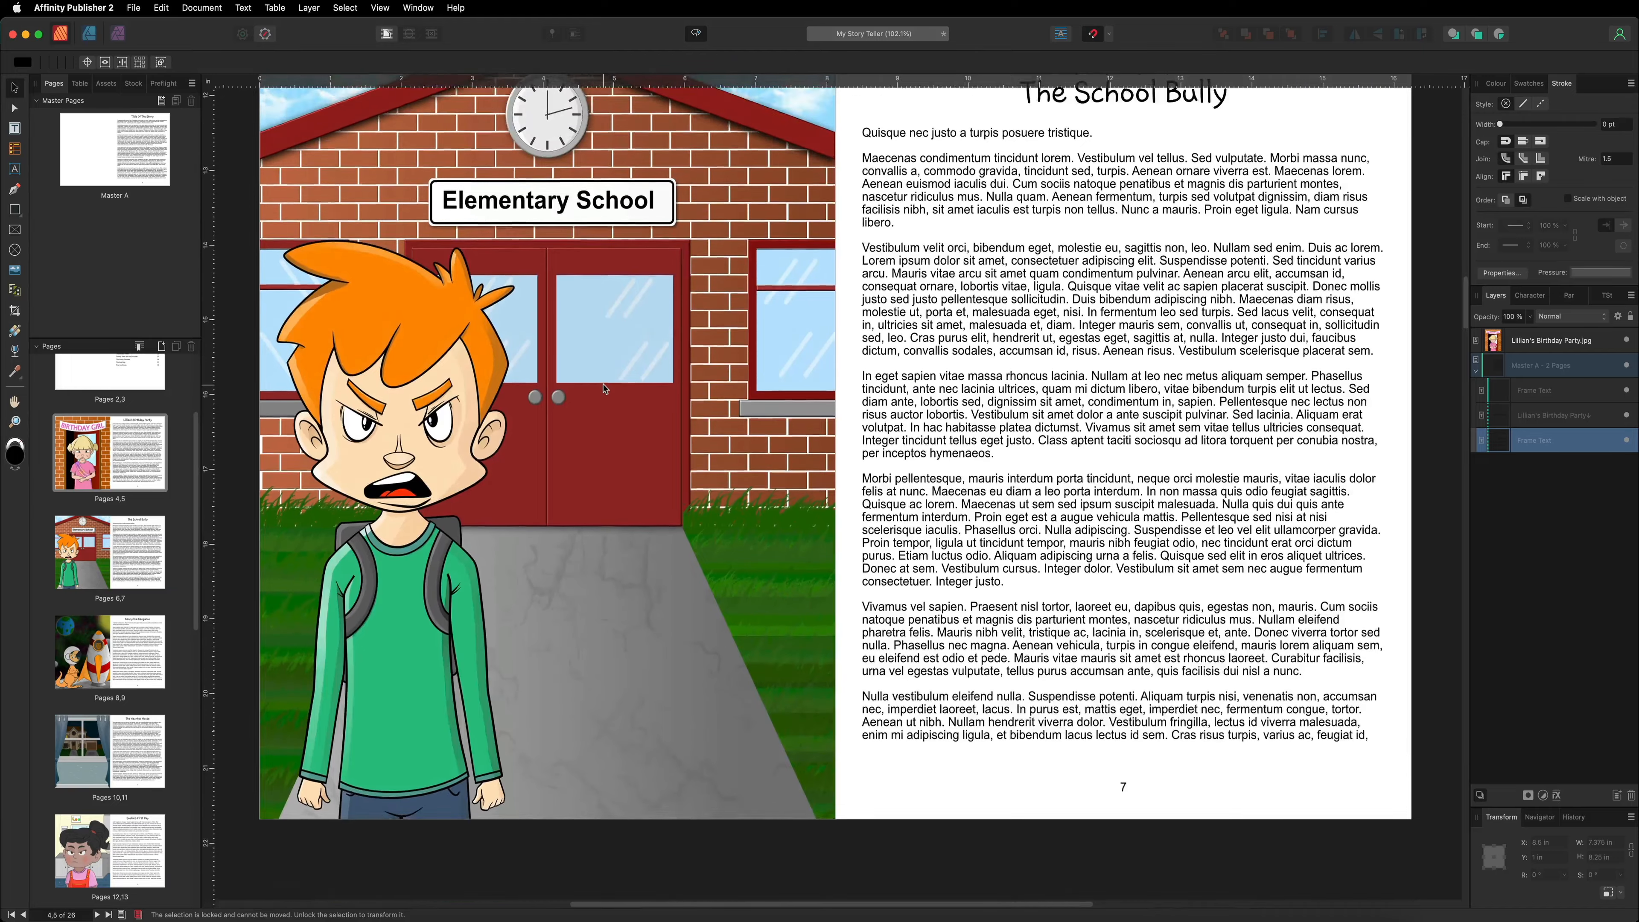
scroll(605, 388, "up", 4)
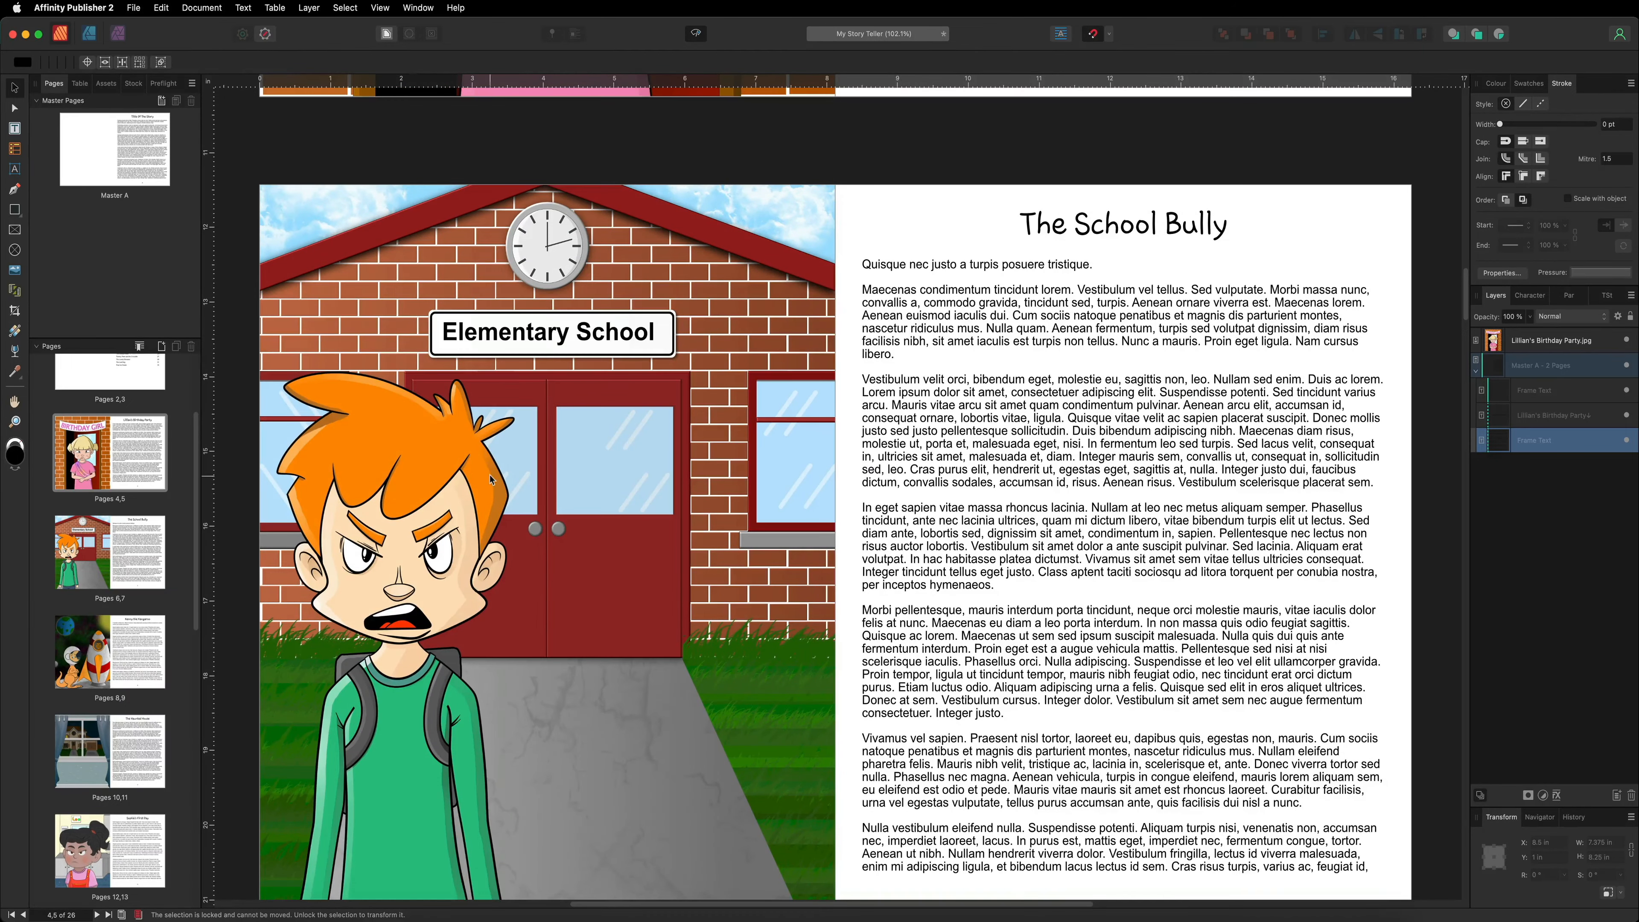
scroll(396, 409, "down", 5)
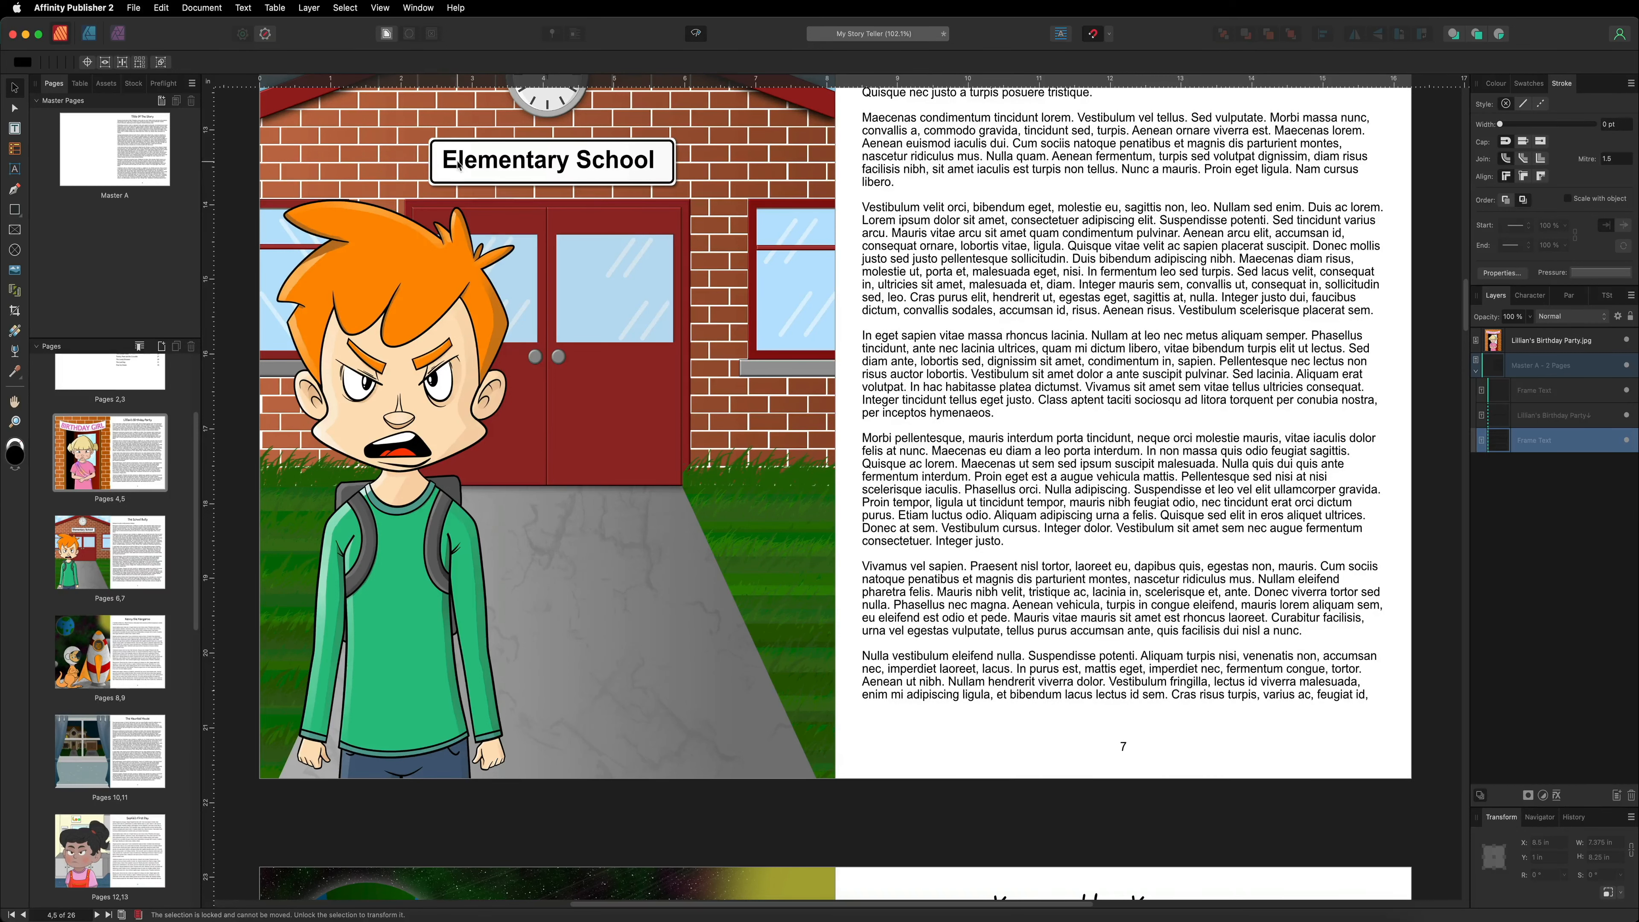
scroll(459, 169, "up", 1)
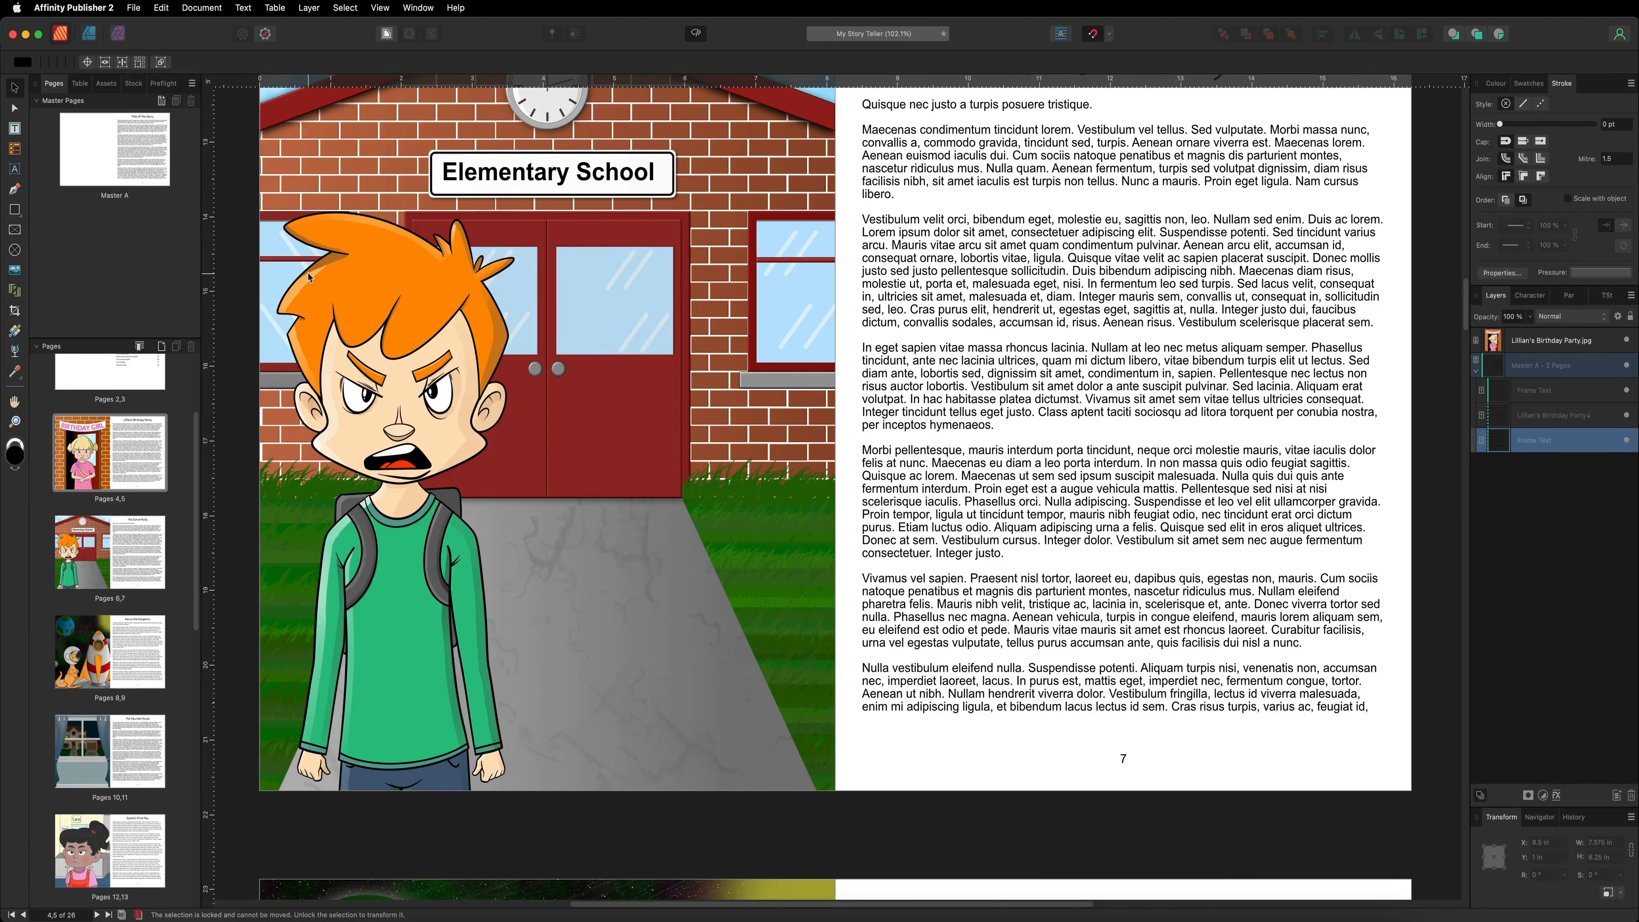
scroll(329, 271, "up", 2)
scroll(478, 383, "down", 4)
scroll(478, 383, "down", 10)
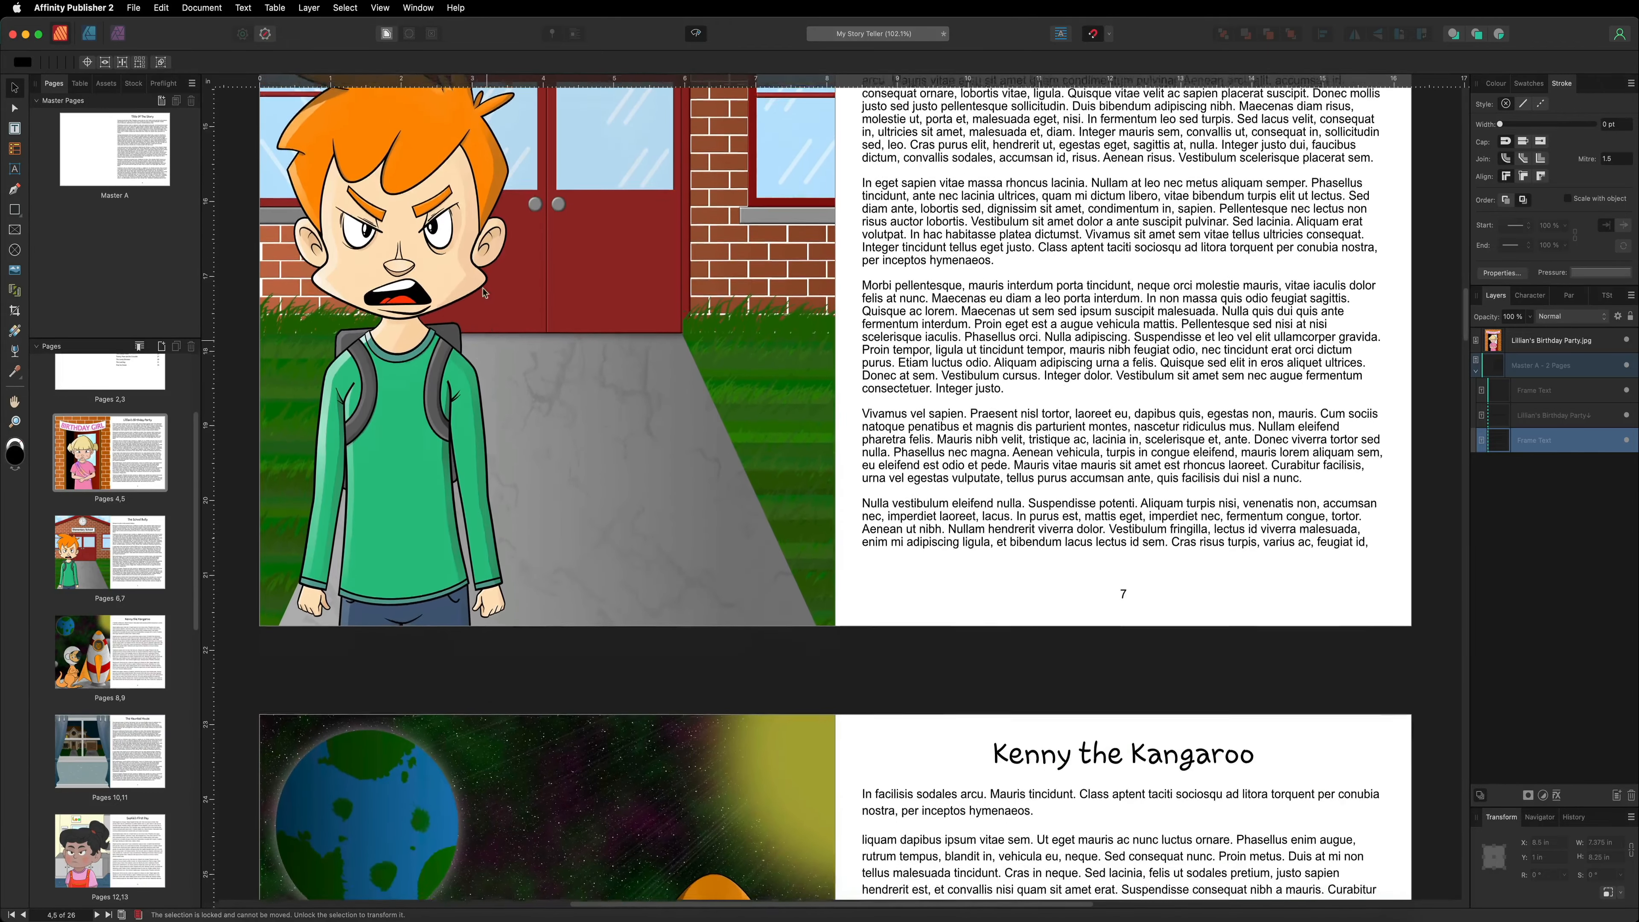
scroll(466, 356, "down", 5)
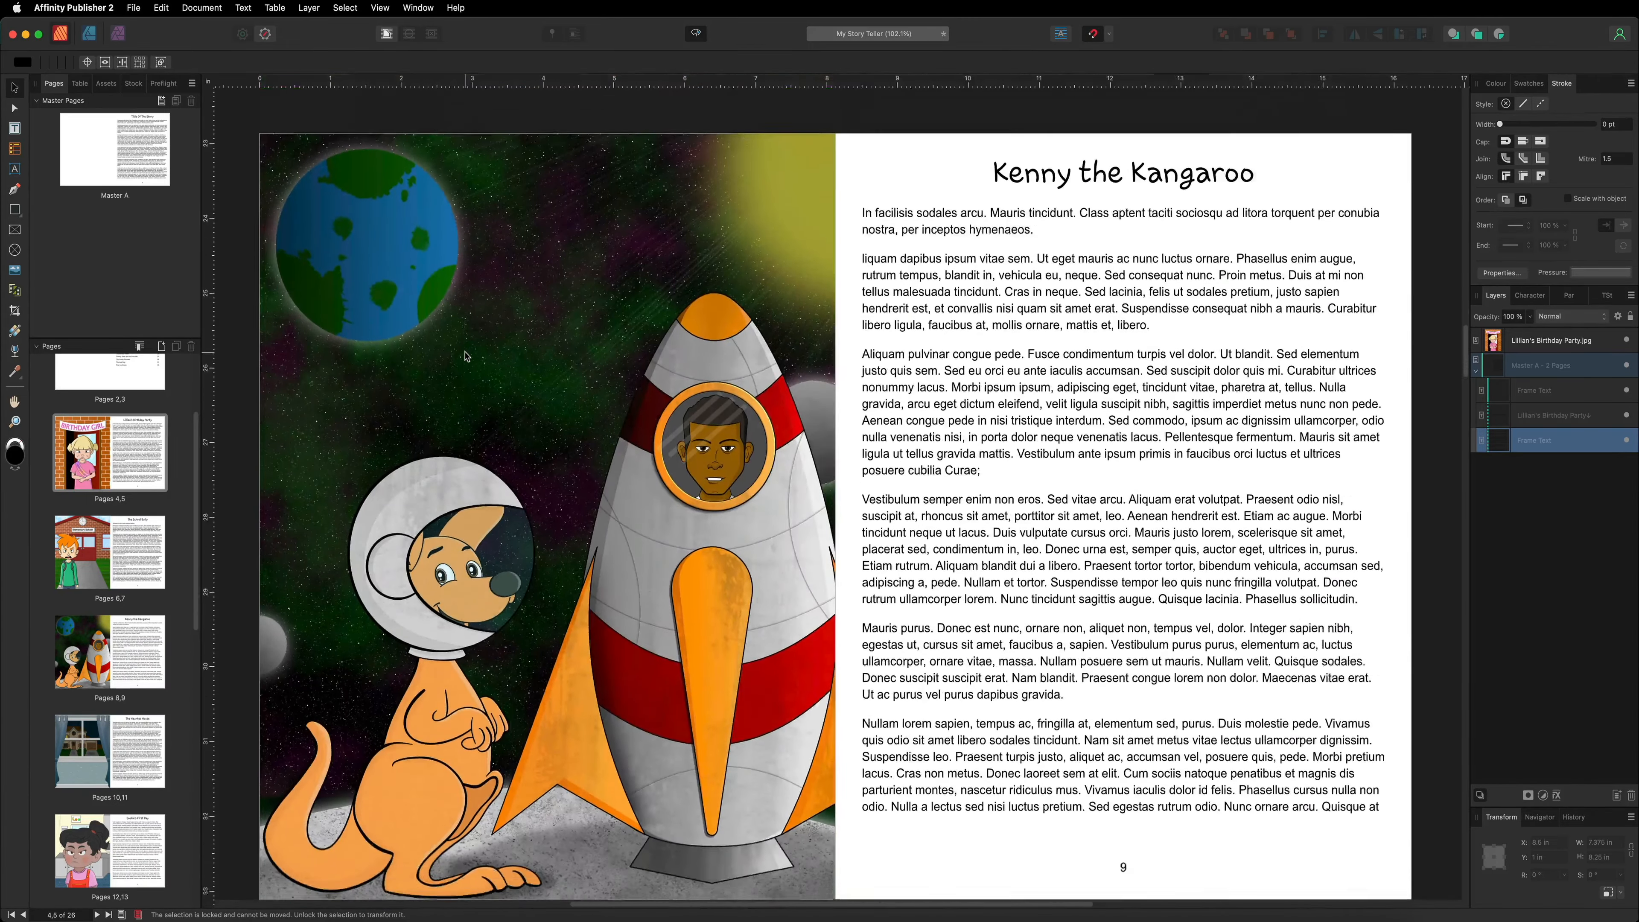
scroll(466, 356, "up", 1)
scroll(626, 454, "down", 1)
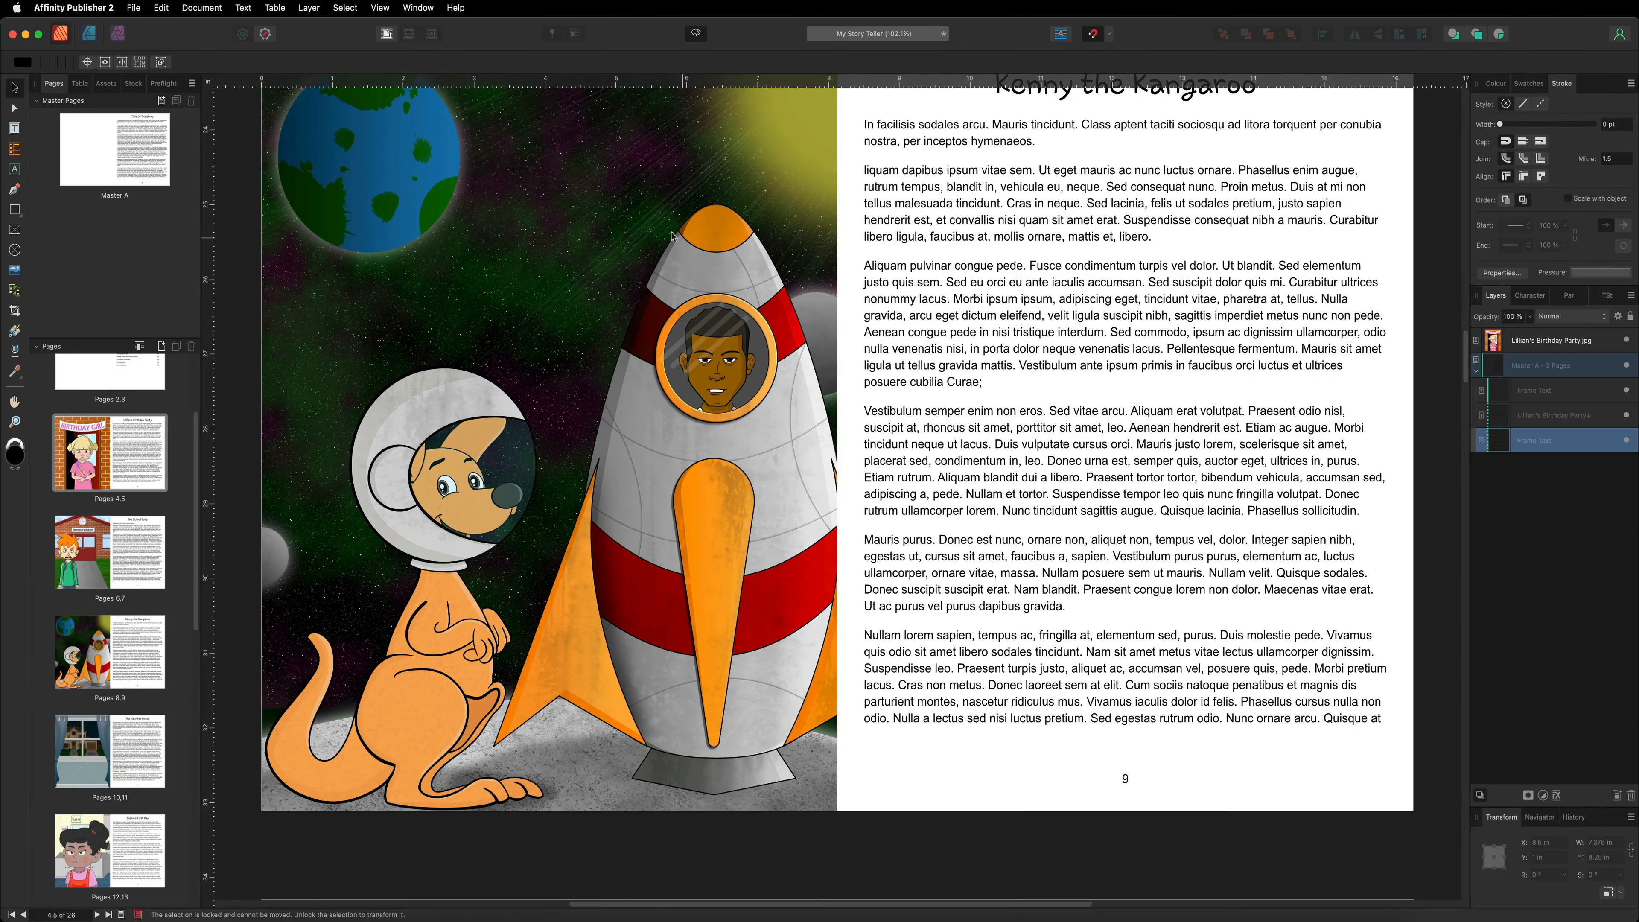
Review the remaining story spreads from "The Haunted House" through "The Lost Dog".
scroll(496, 363, "down", 3)
scroll(496, 362, "down", 14)
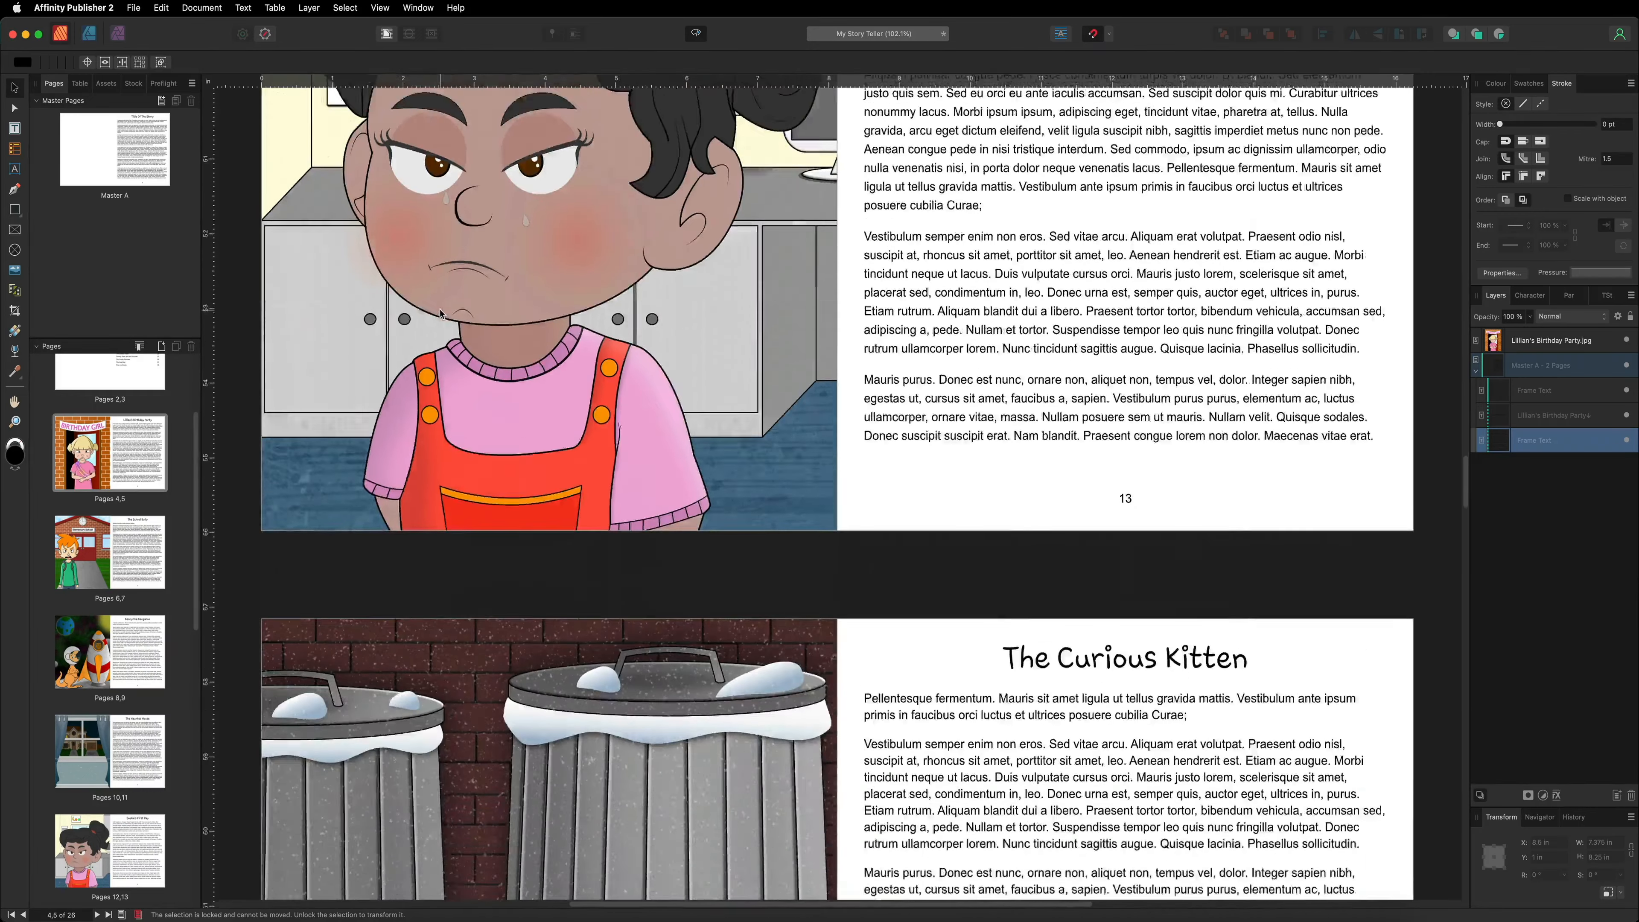
scroll(441, 314, "down", 11)
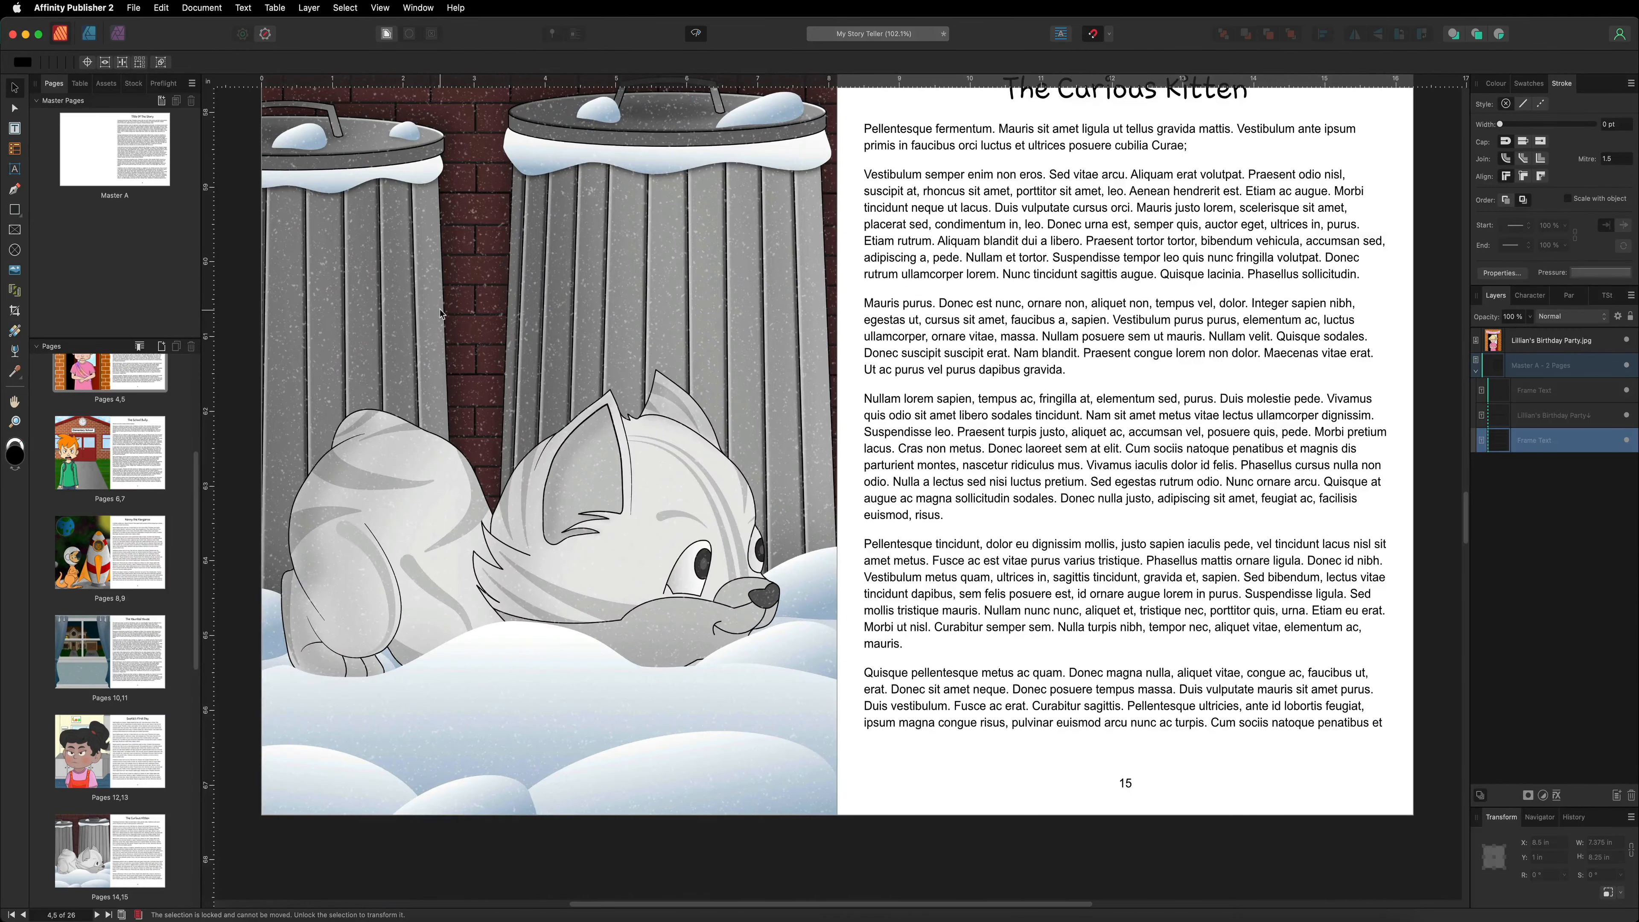
scroll(622, 338, "down", 15)
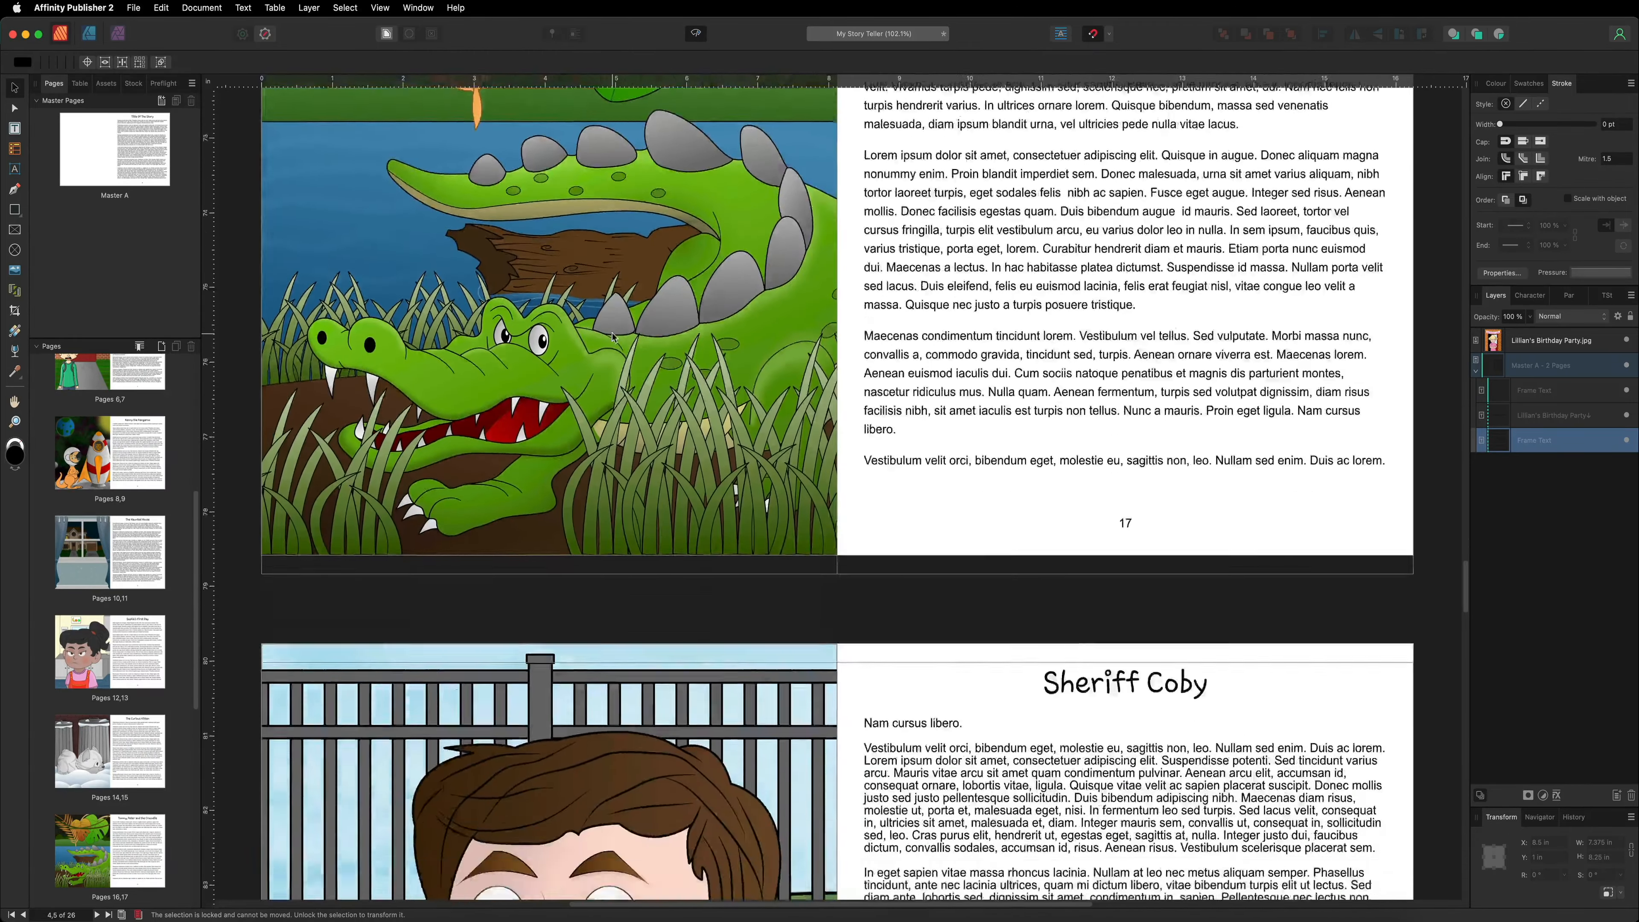
scroll(613, 336, "down", 11)
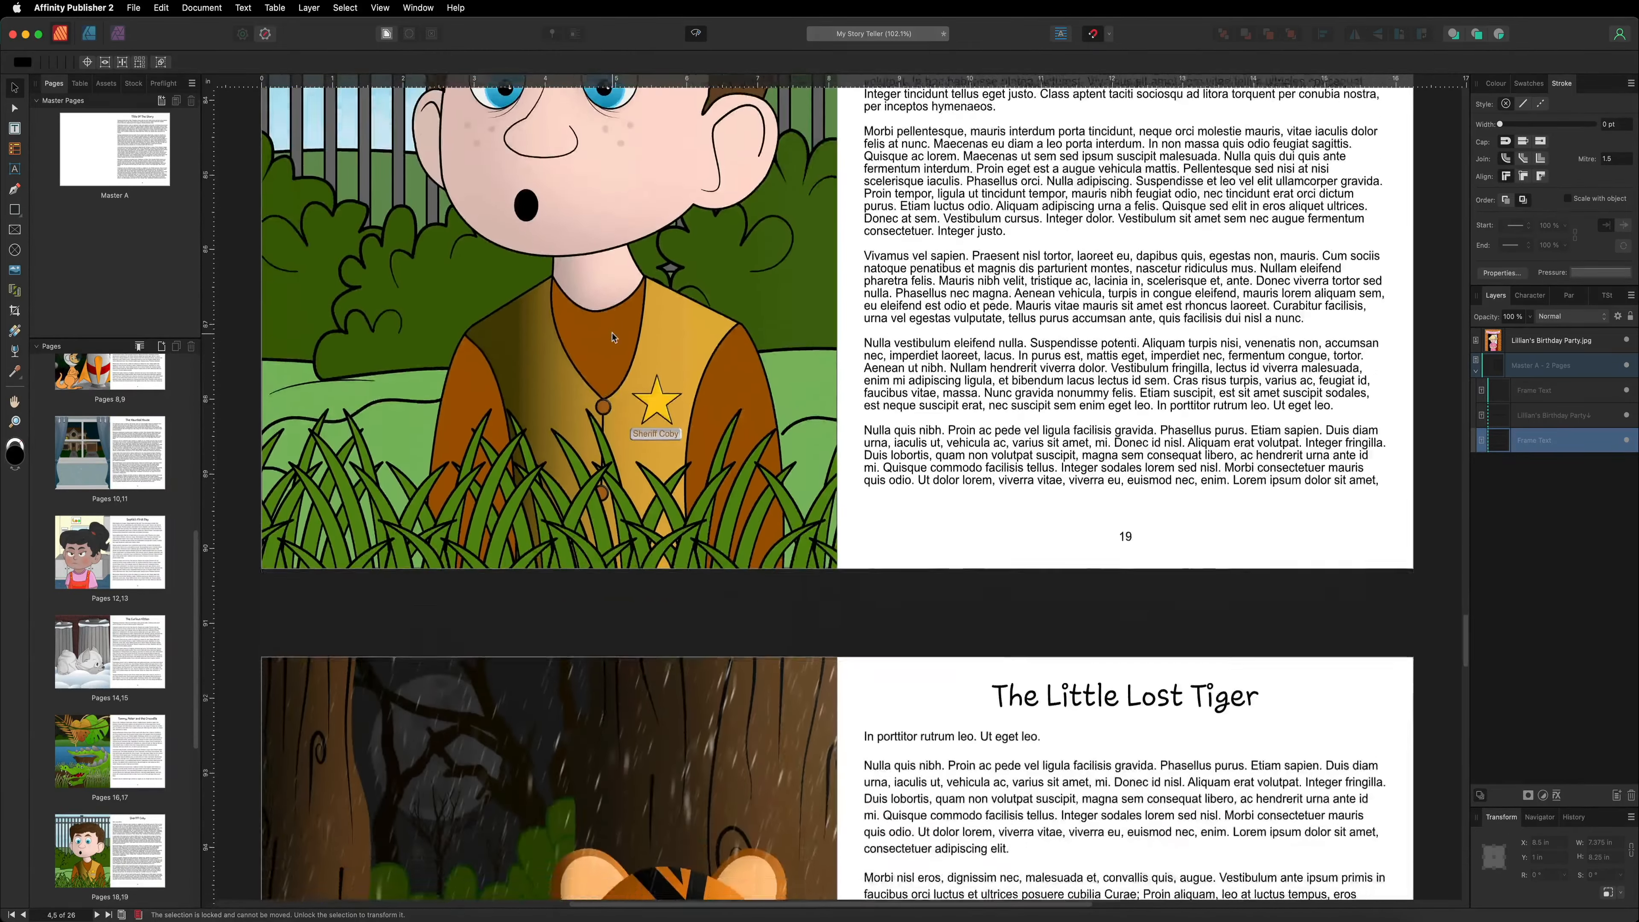
scroll(613, 336, "down", 7)
scroll(613, 336, "down", 14)
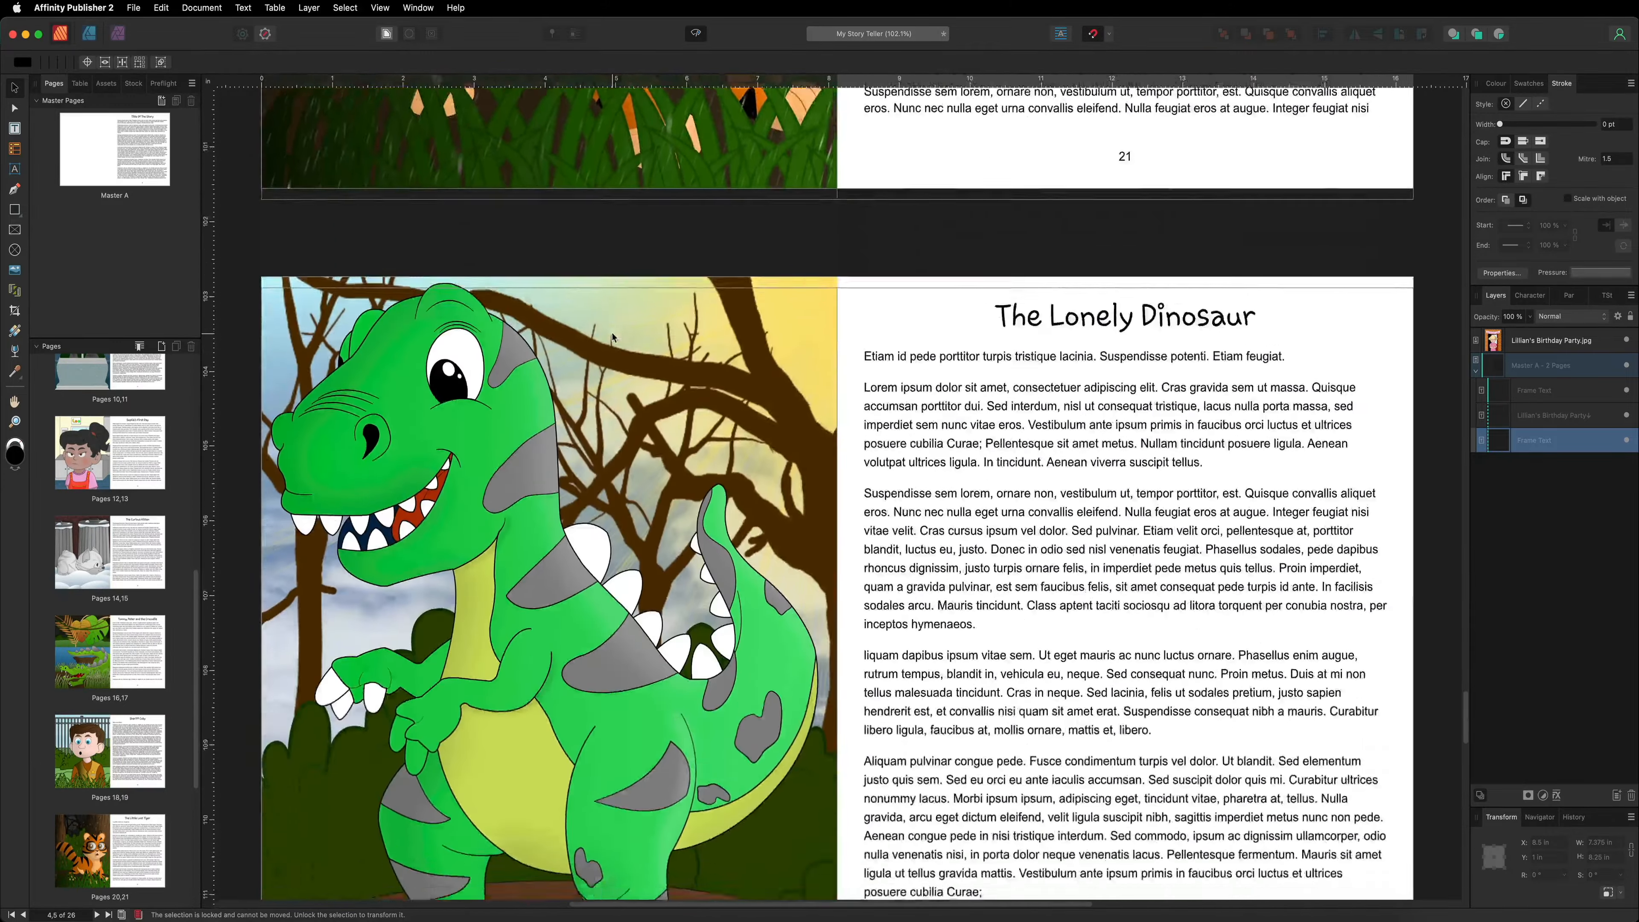
scroll(613, 336, "down", 7)
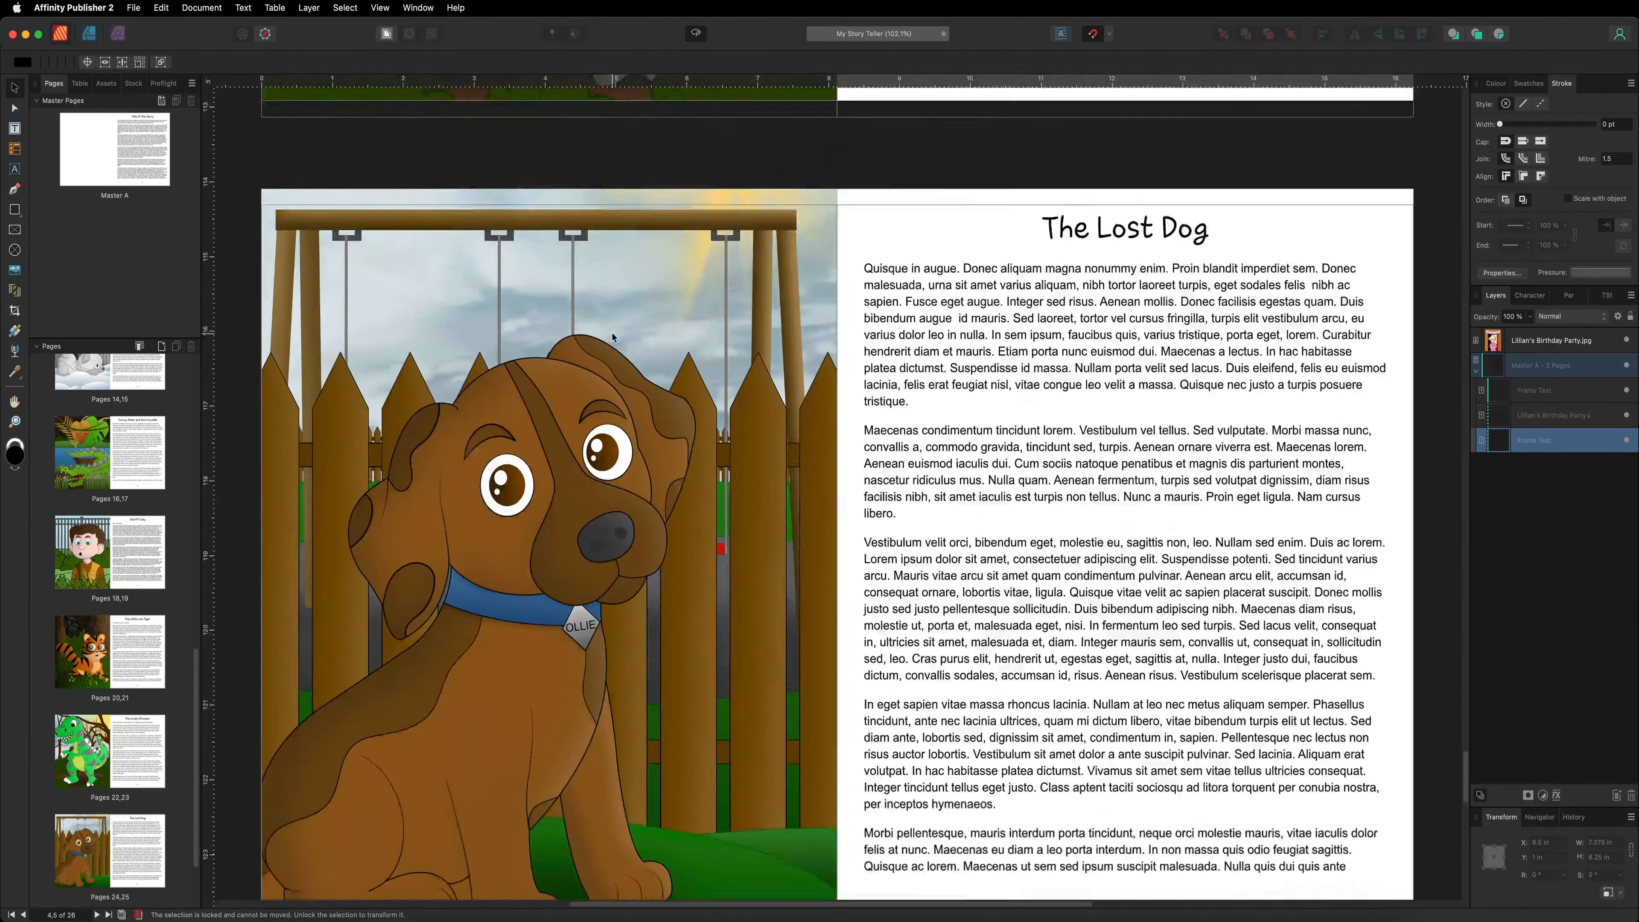
Go back through the story spreads to the table of contents and return to the "Lillian's Birthday Party" spread.
scroll(583, 328, "up", 18)
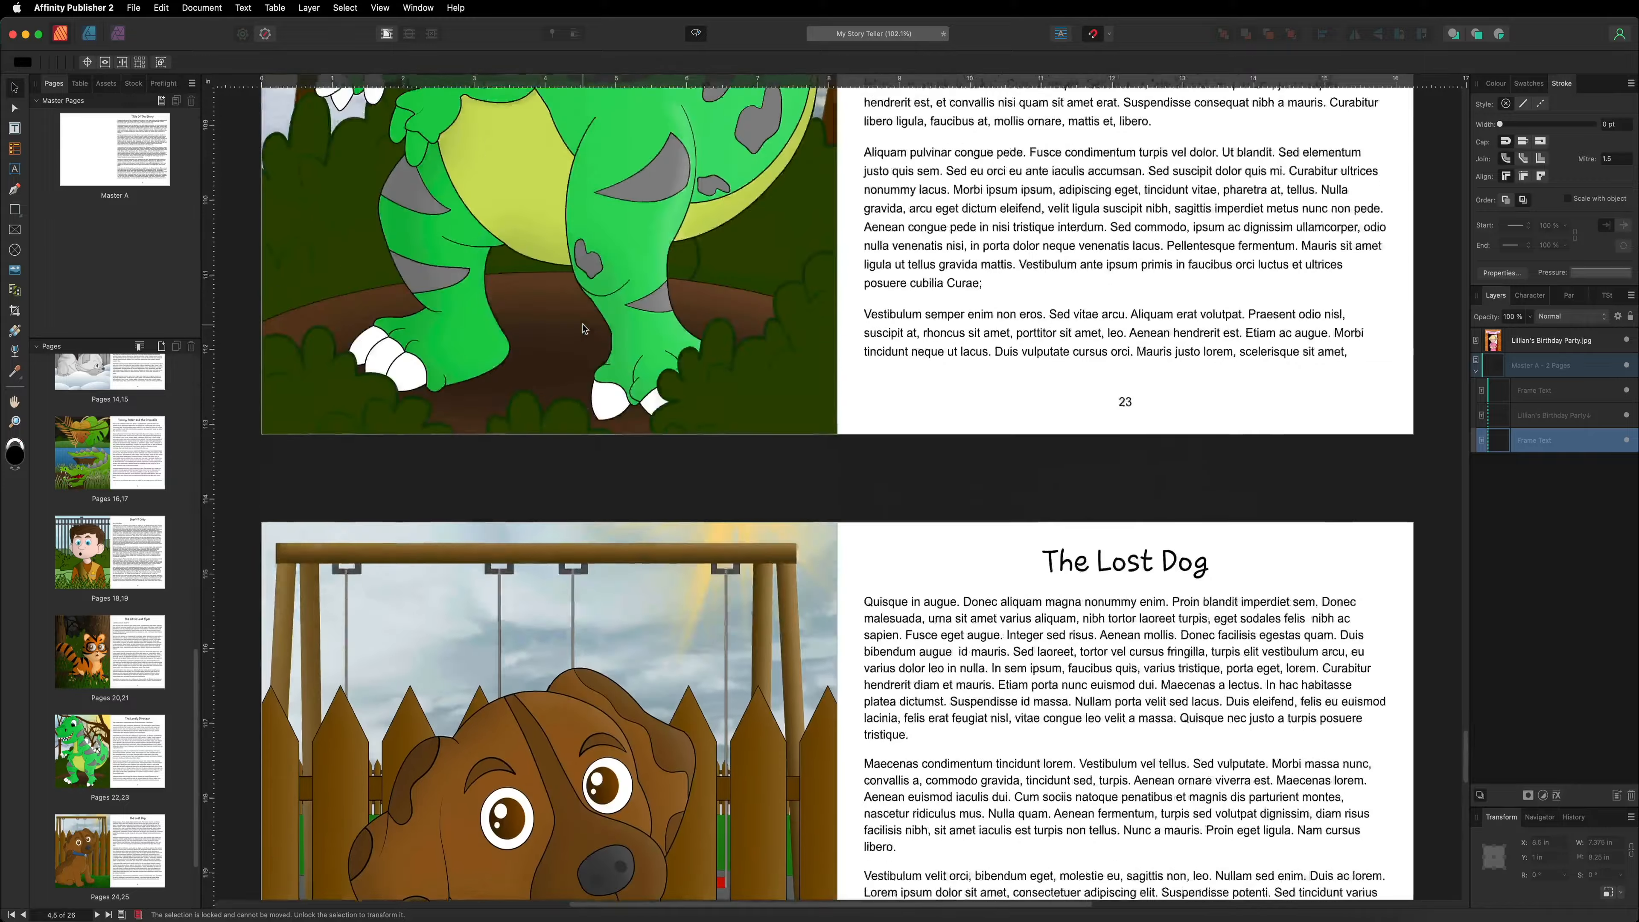
scroll(583, 329, "up", 20)
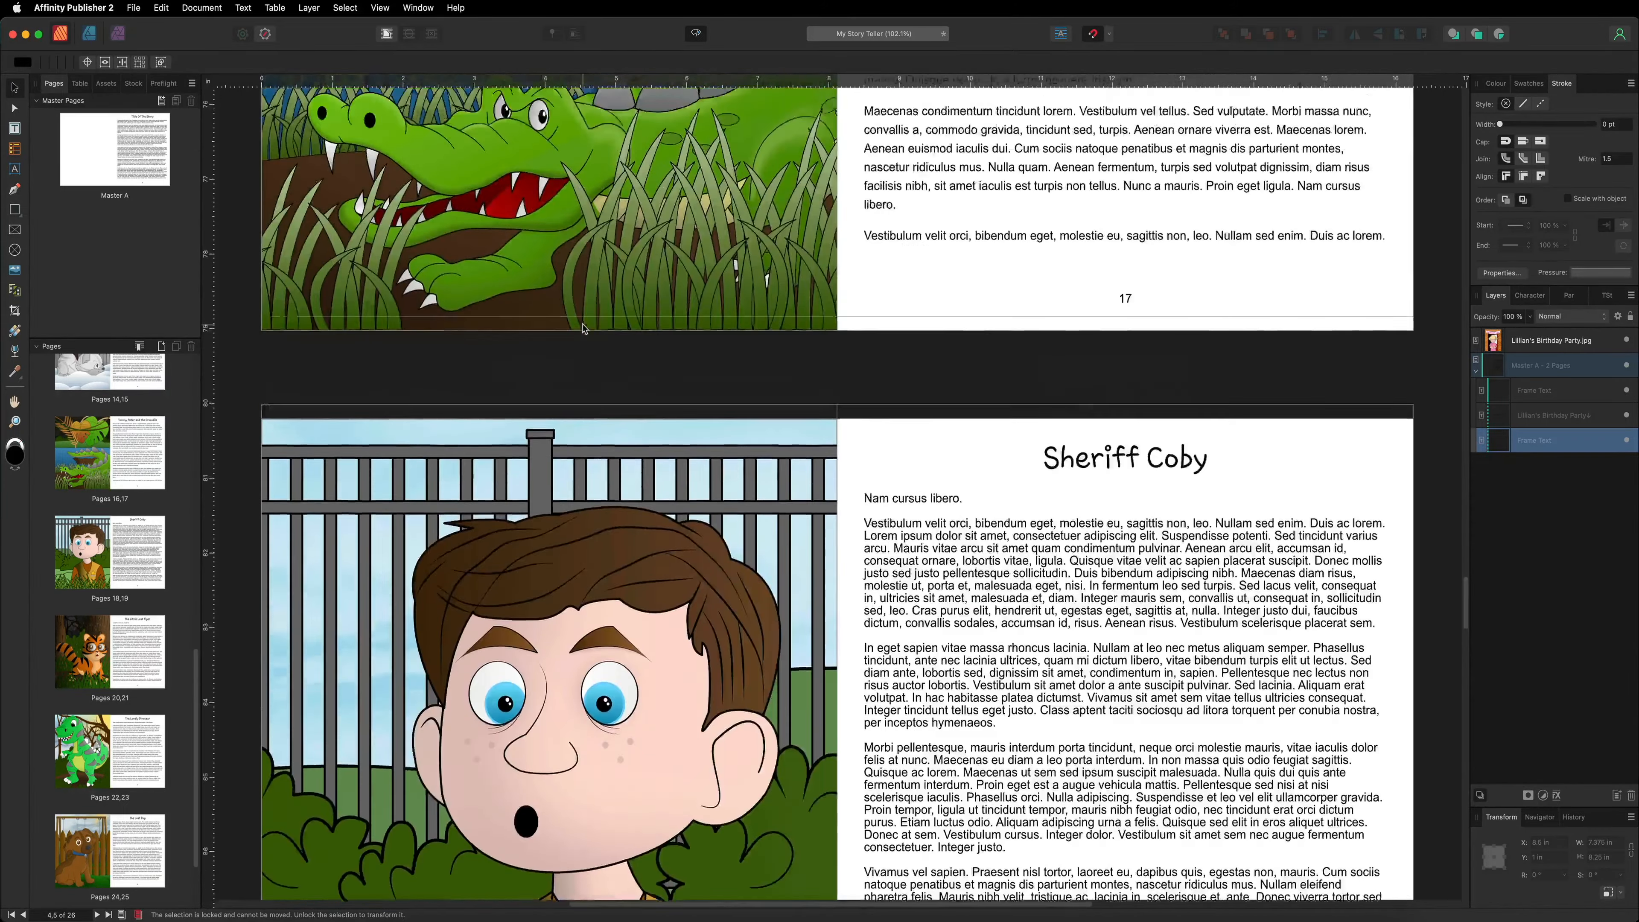
scroll(583, 329, "up", 20)
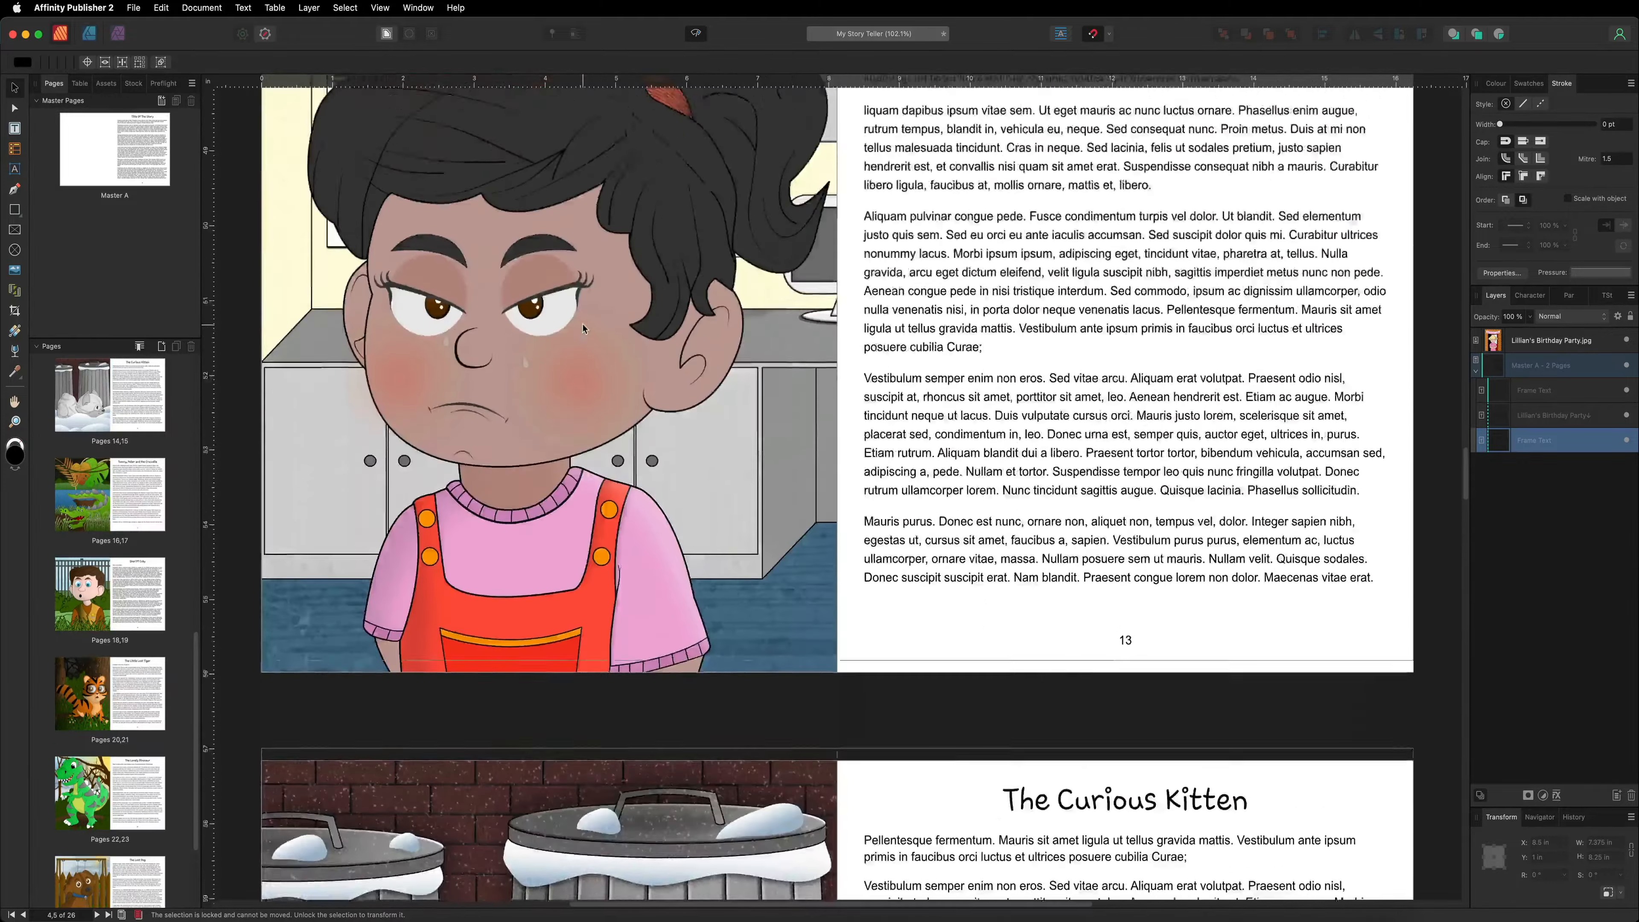
scroll(583, 329, "up", 20)
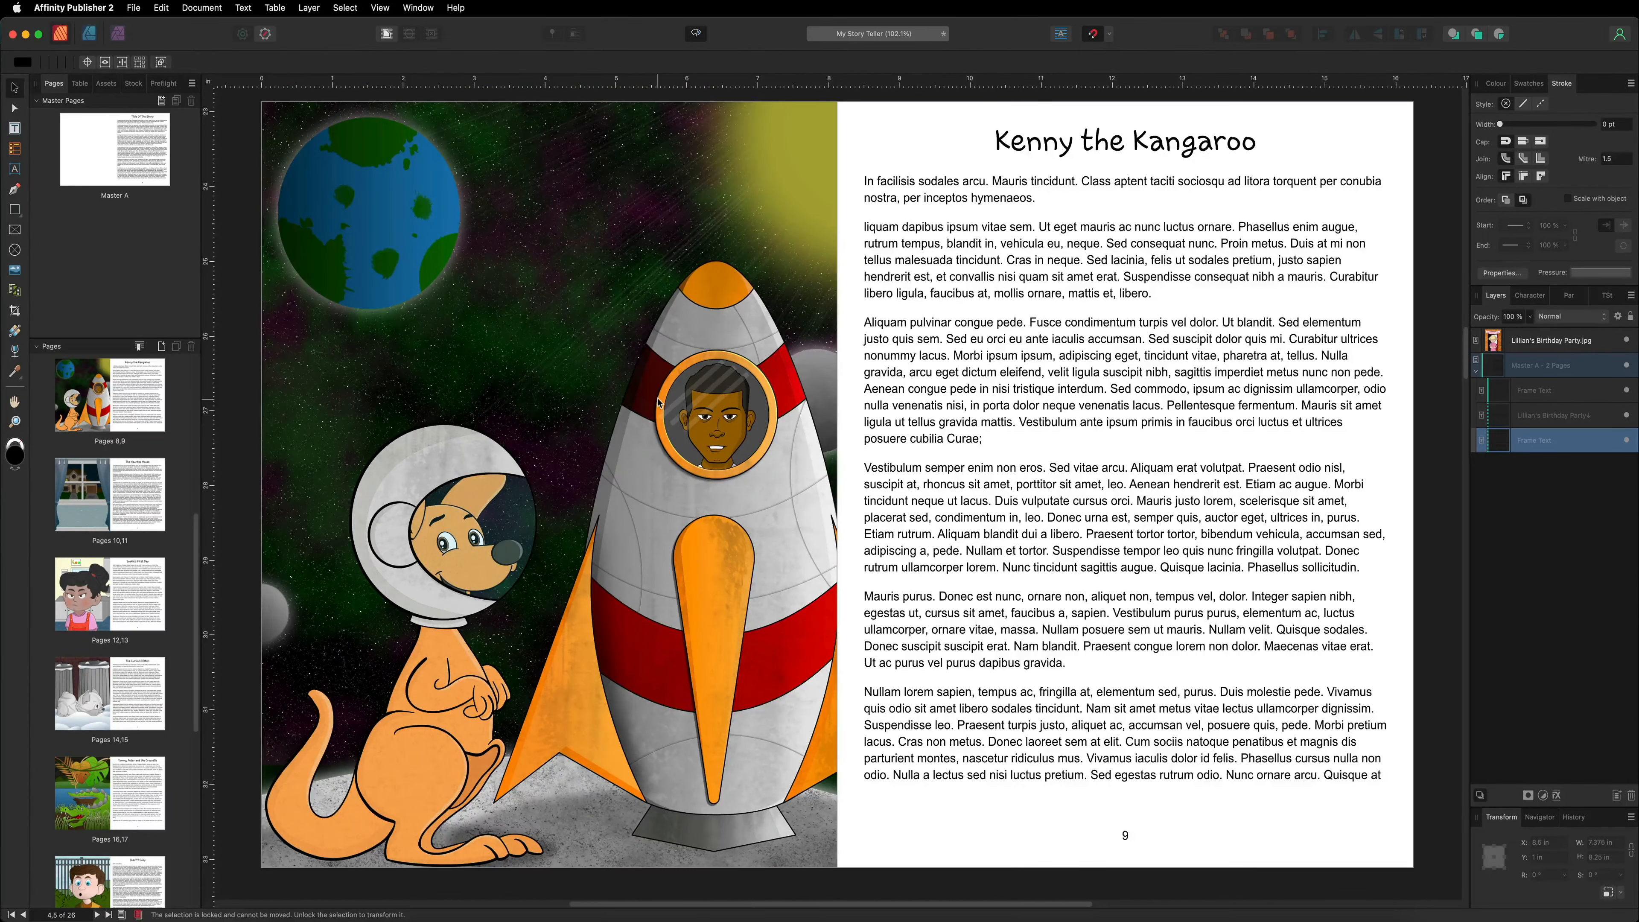
scroll(658, 403, "up", 15)
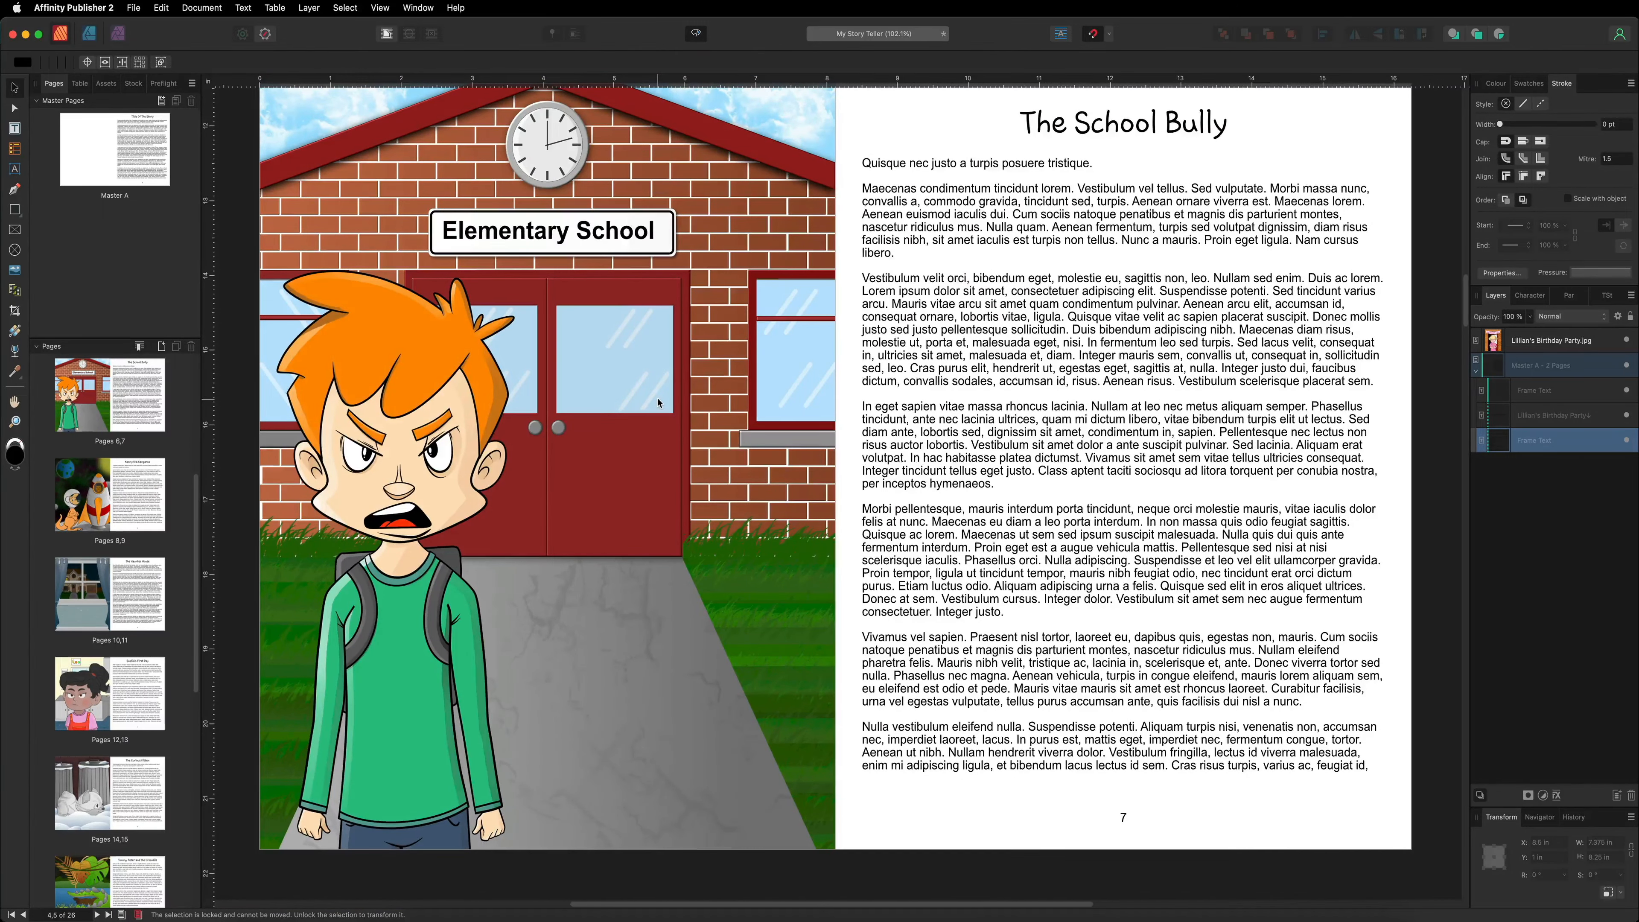
scroll(693, 308, "up", 10)
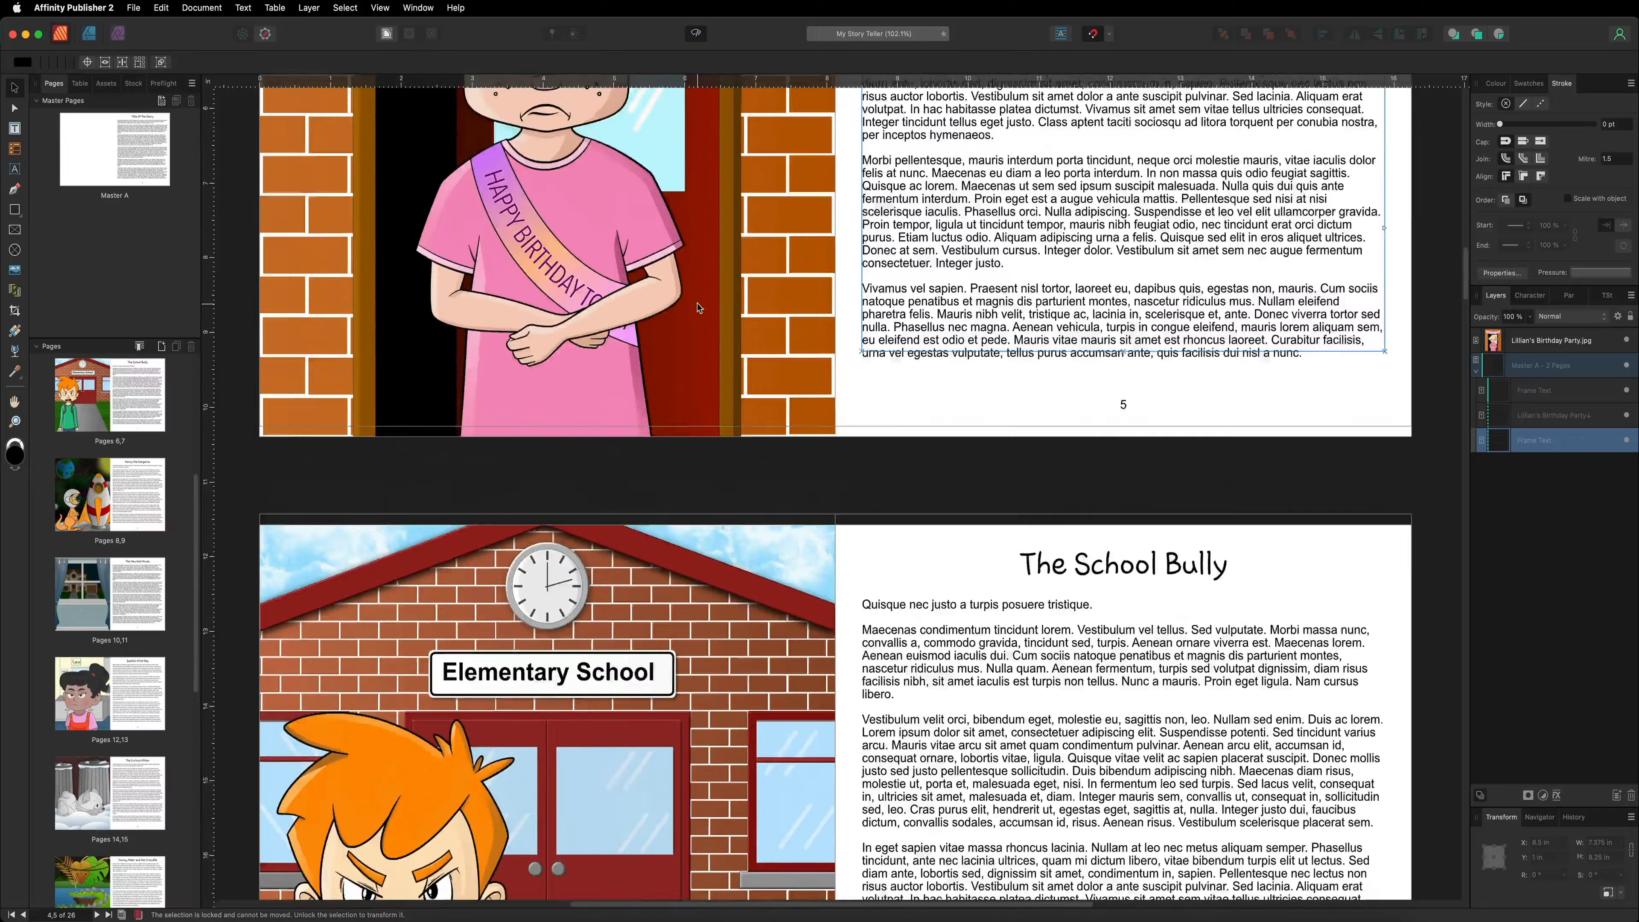
scroll(623, 301, "up", 1)
scroll(615, 297, "up", 10)
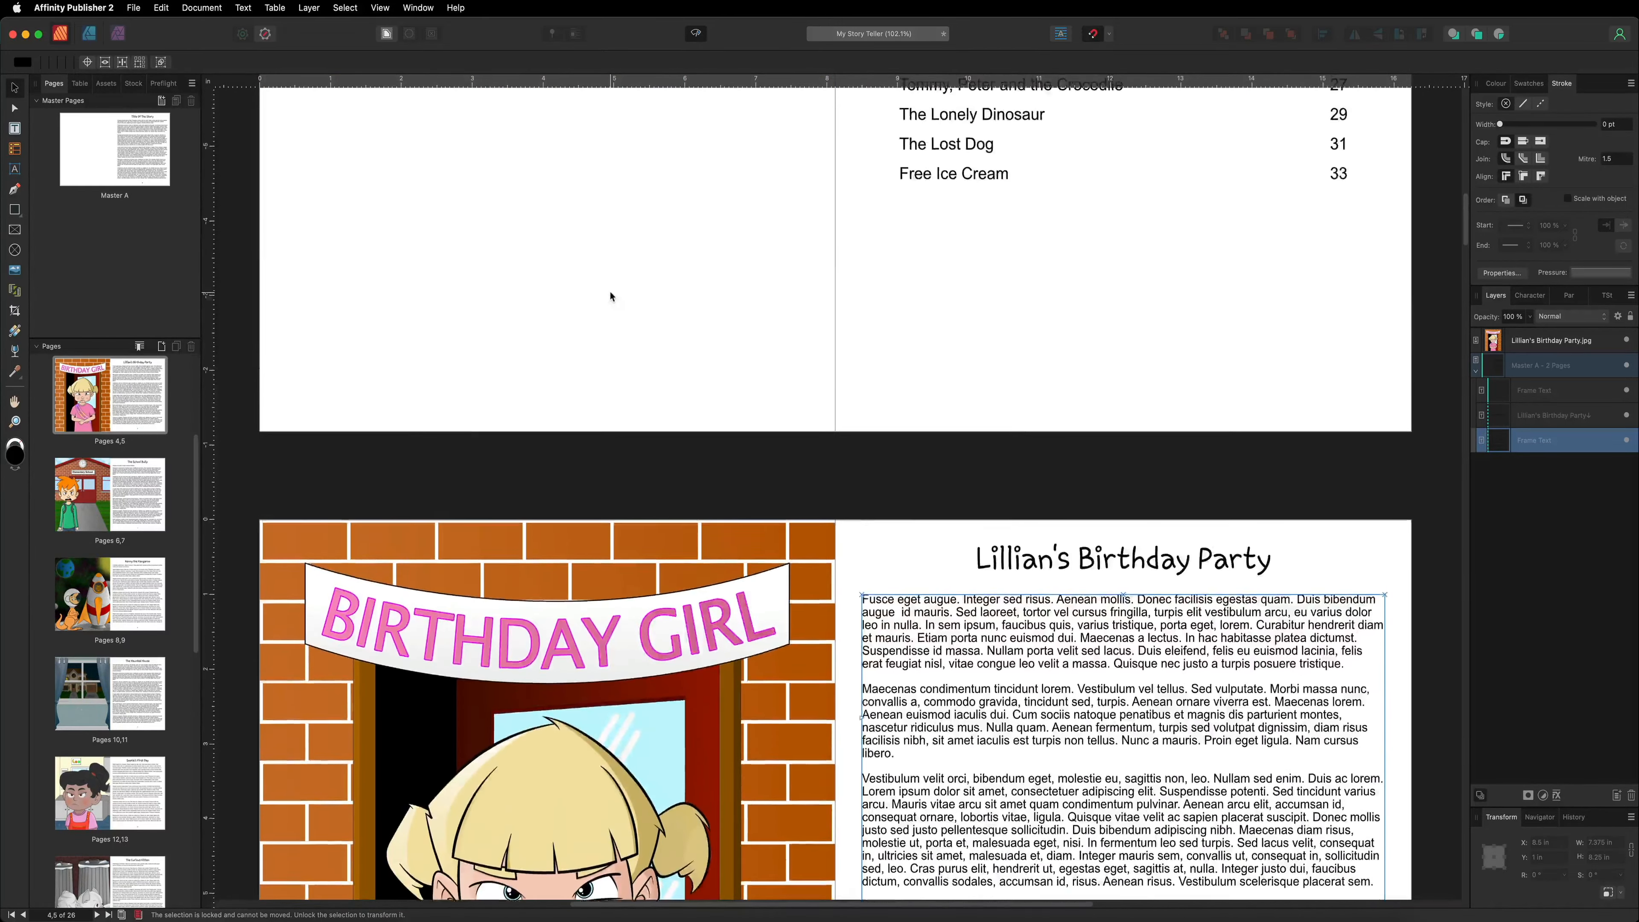
scroll(611, 296, "down", 10)
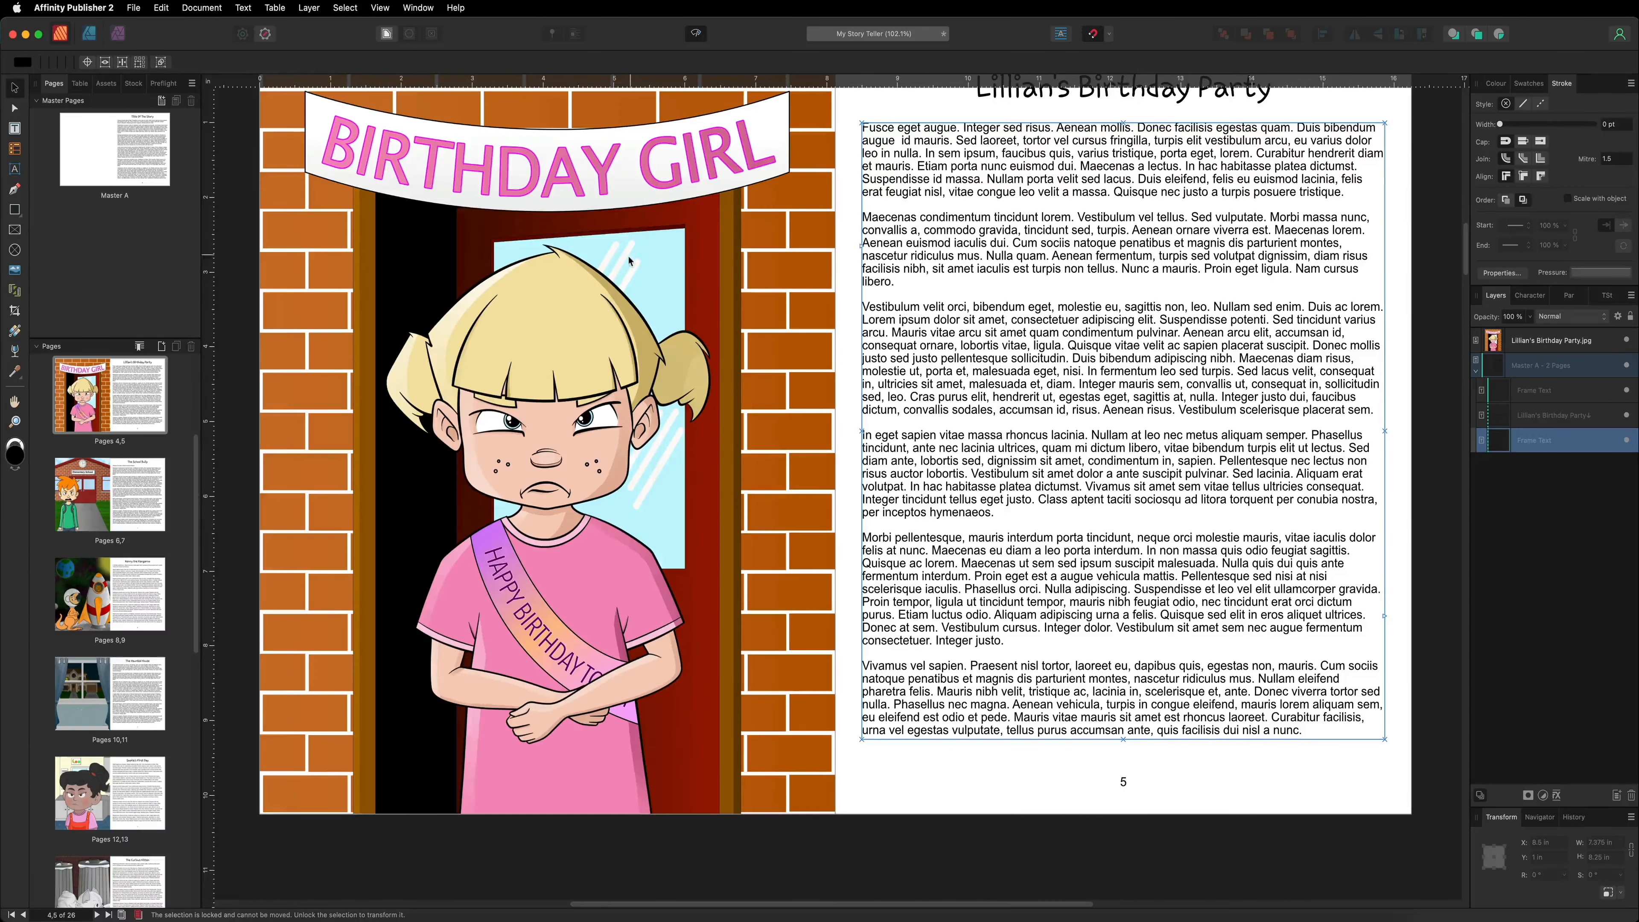
scroll(618, 284, "up", 1)
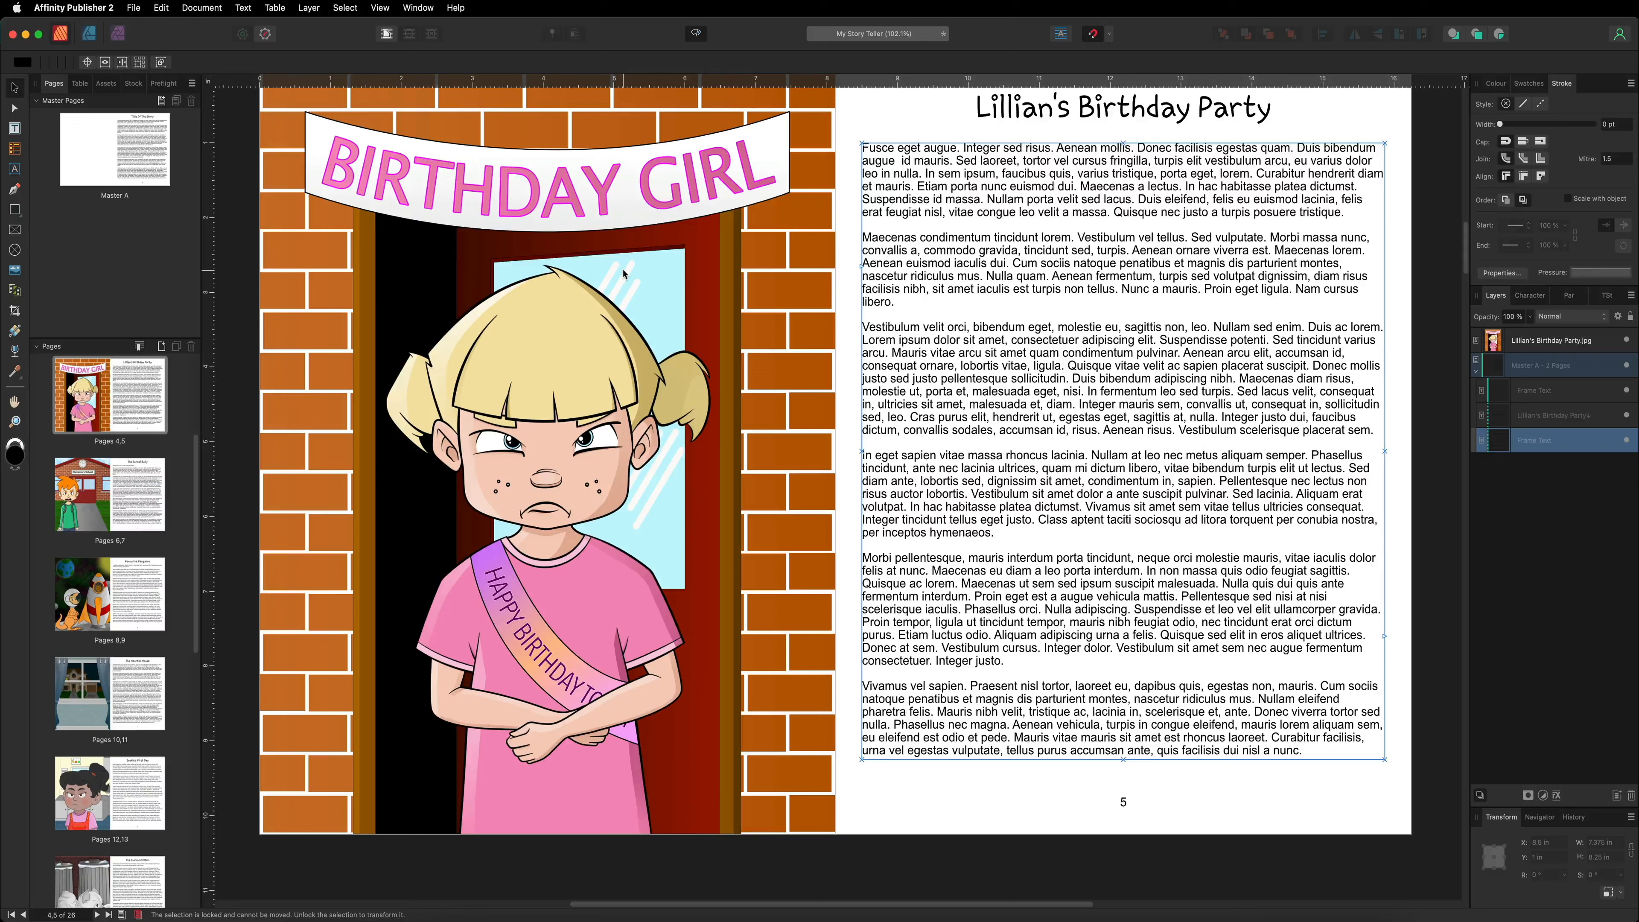
scroll(623, 274, "up", 3)
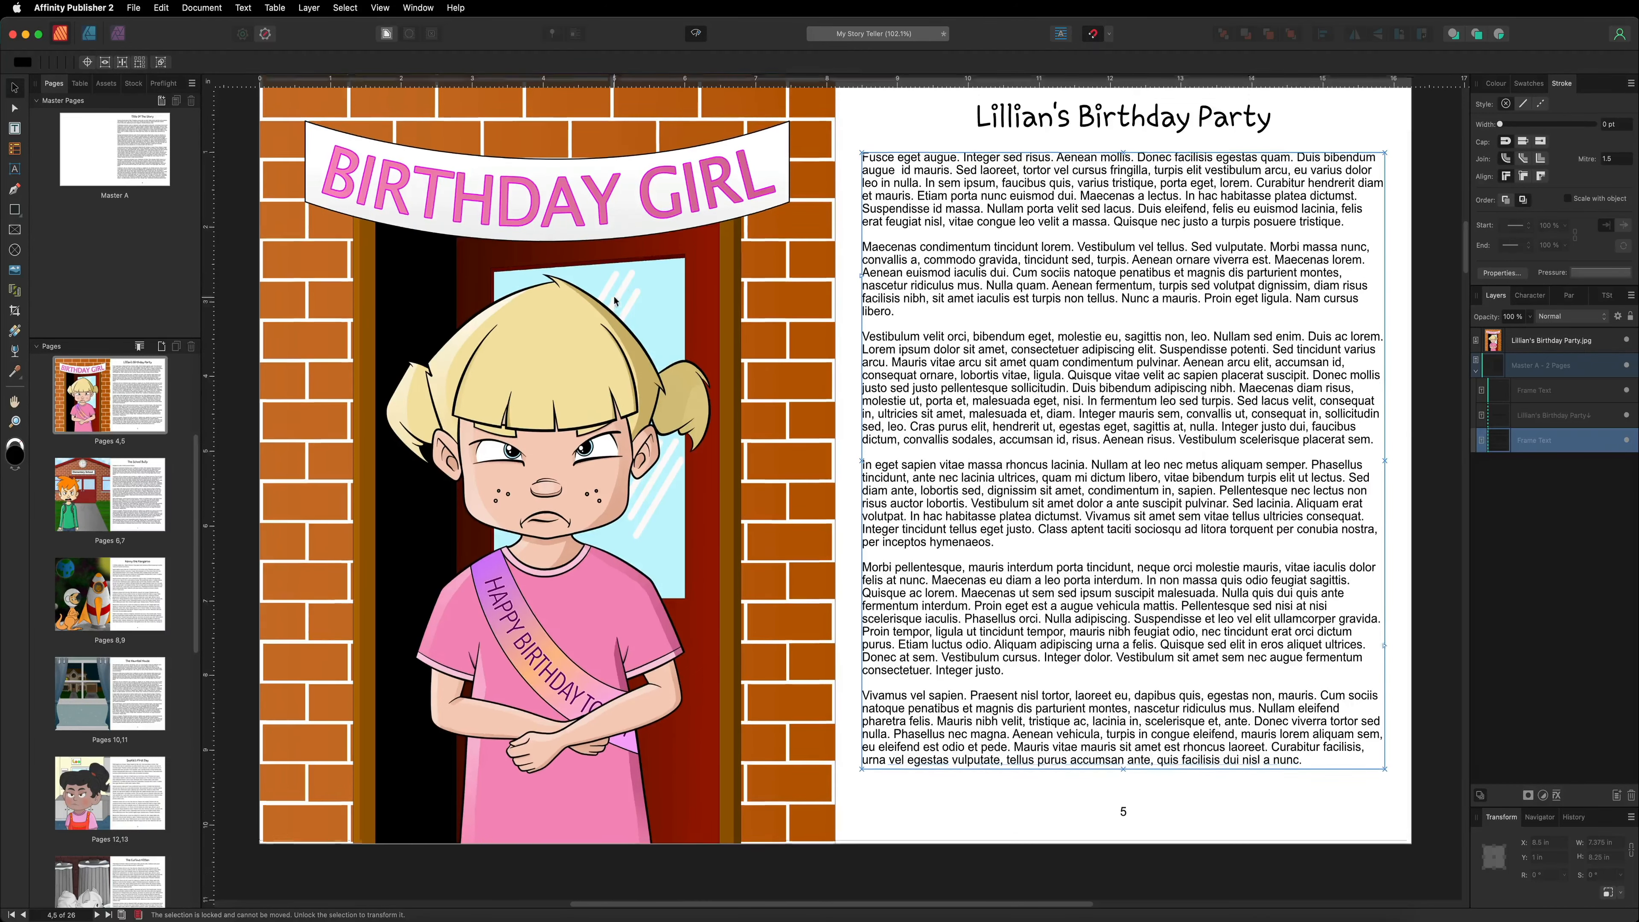
scroll(607, 301, "down", 5)
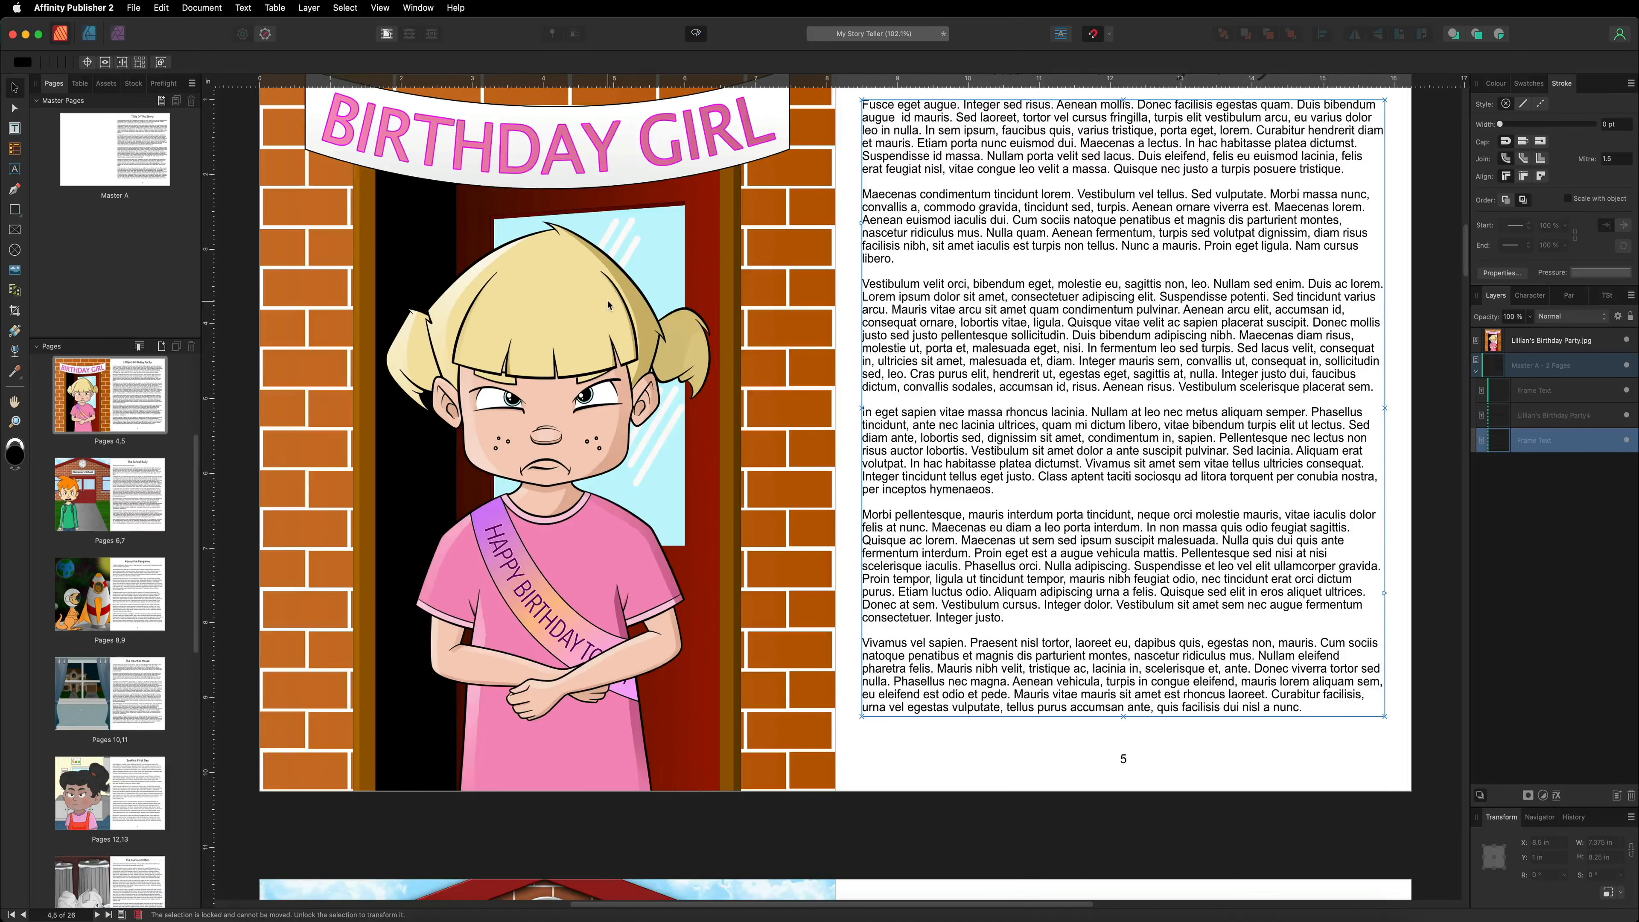
Look over the "Lillian's Birthday Party" spread and continue to "The School Bully" spread on pages 6 and 7.
scroll(609, 303, "up", 3)
scroll(608, 303, "down", 3)
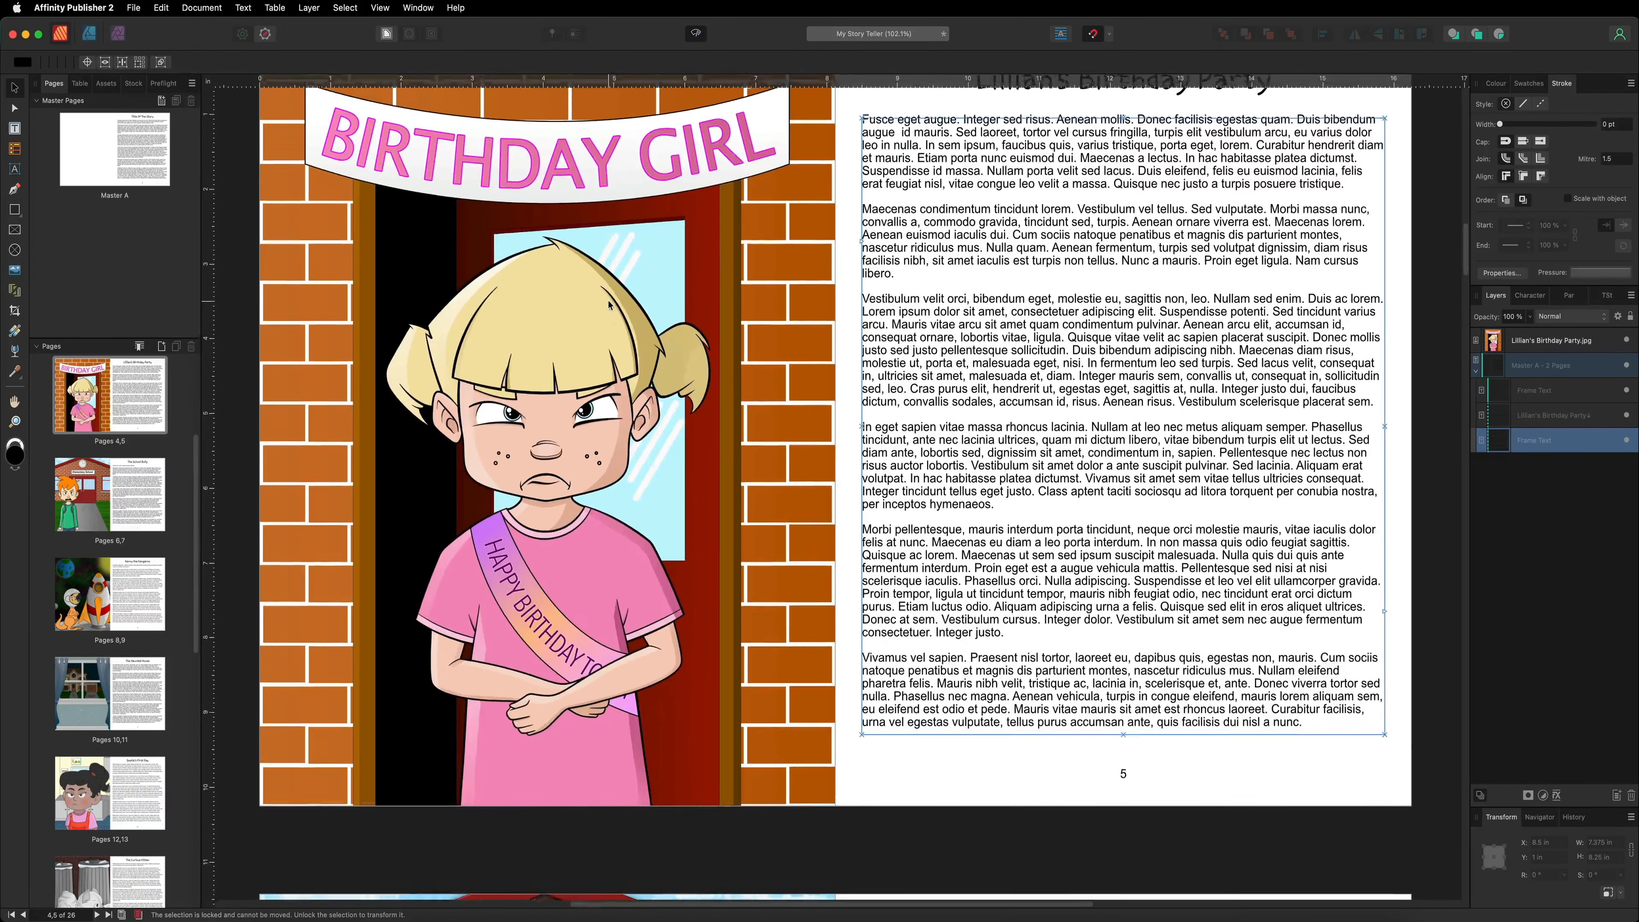
scroll(609, 304, "up", 2)
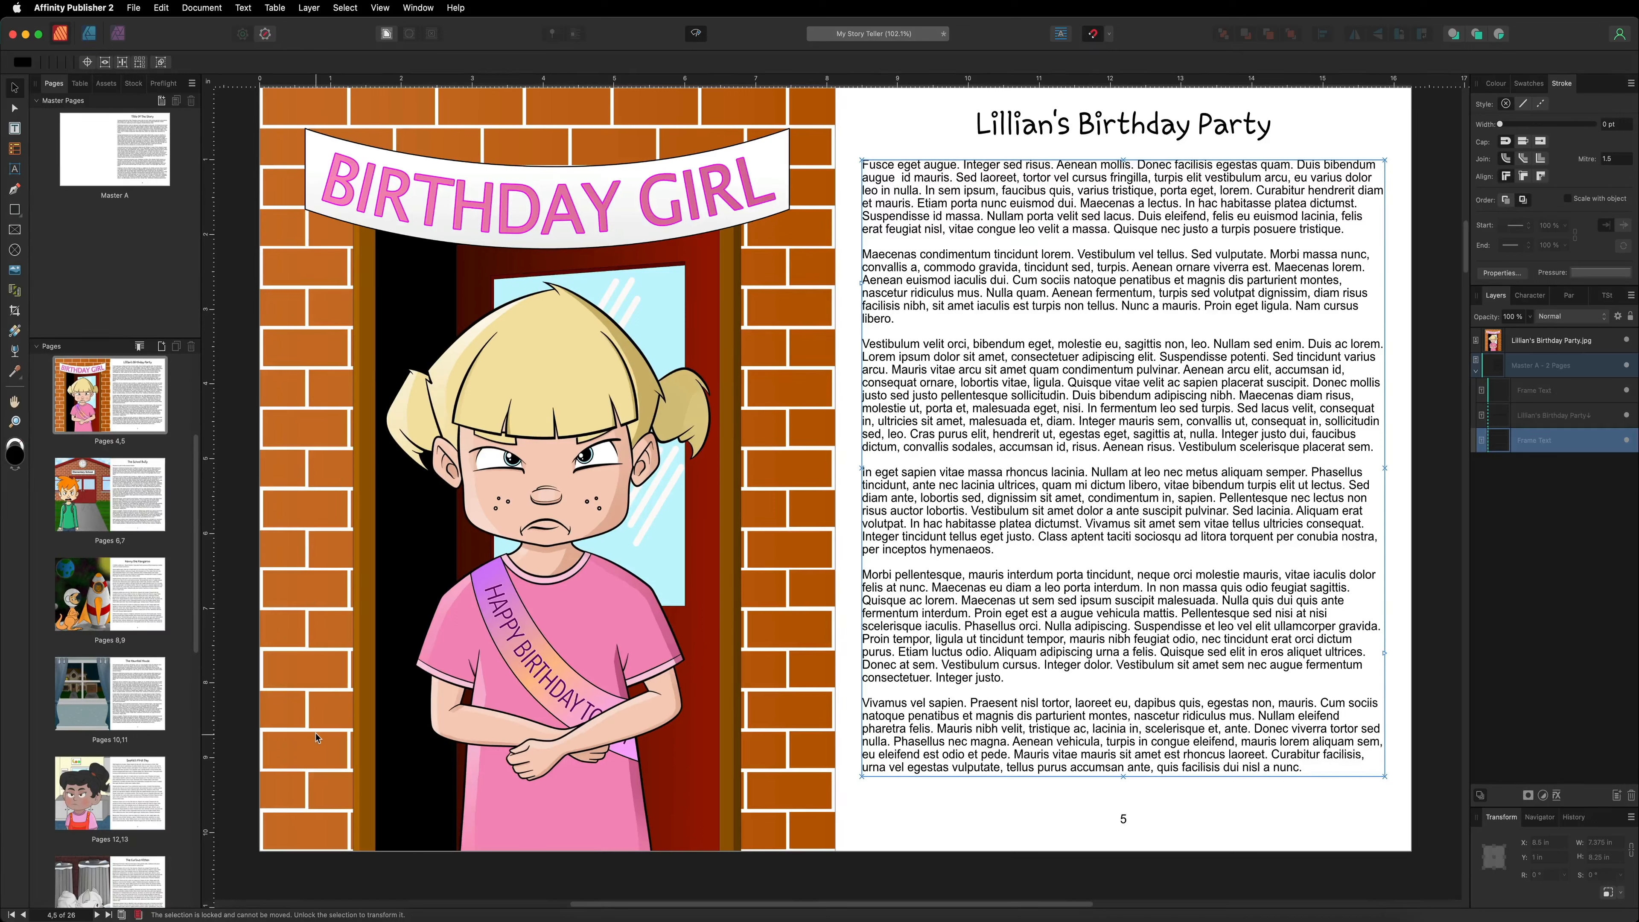
scroll(370, 281, "down", 10)
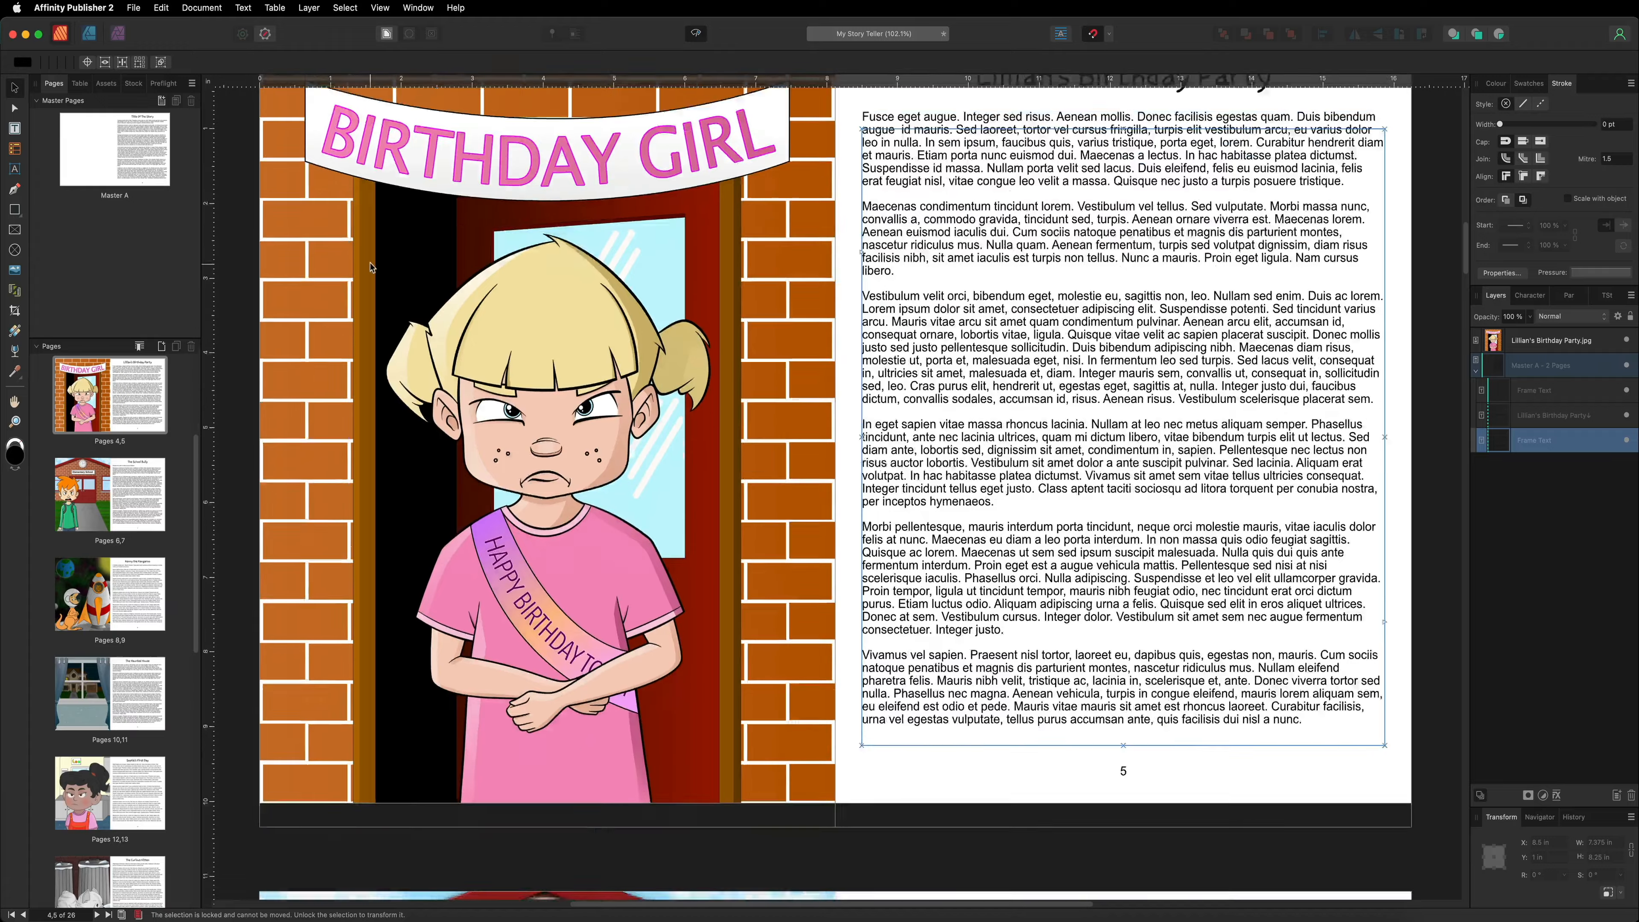
scroll(370, 281, "down", 3)
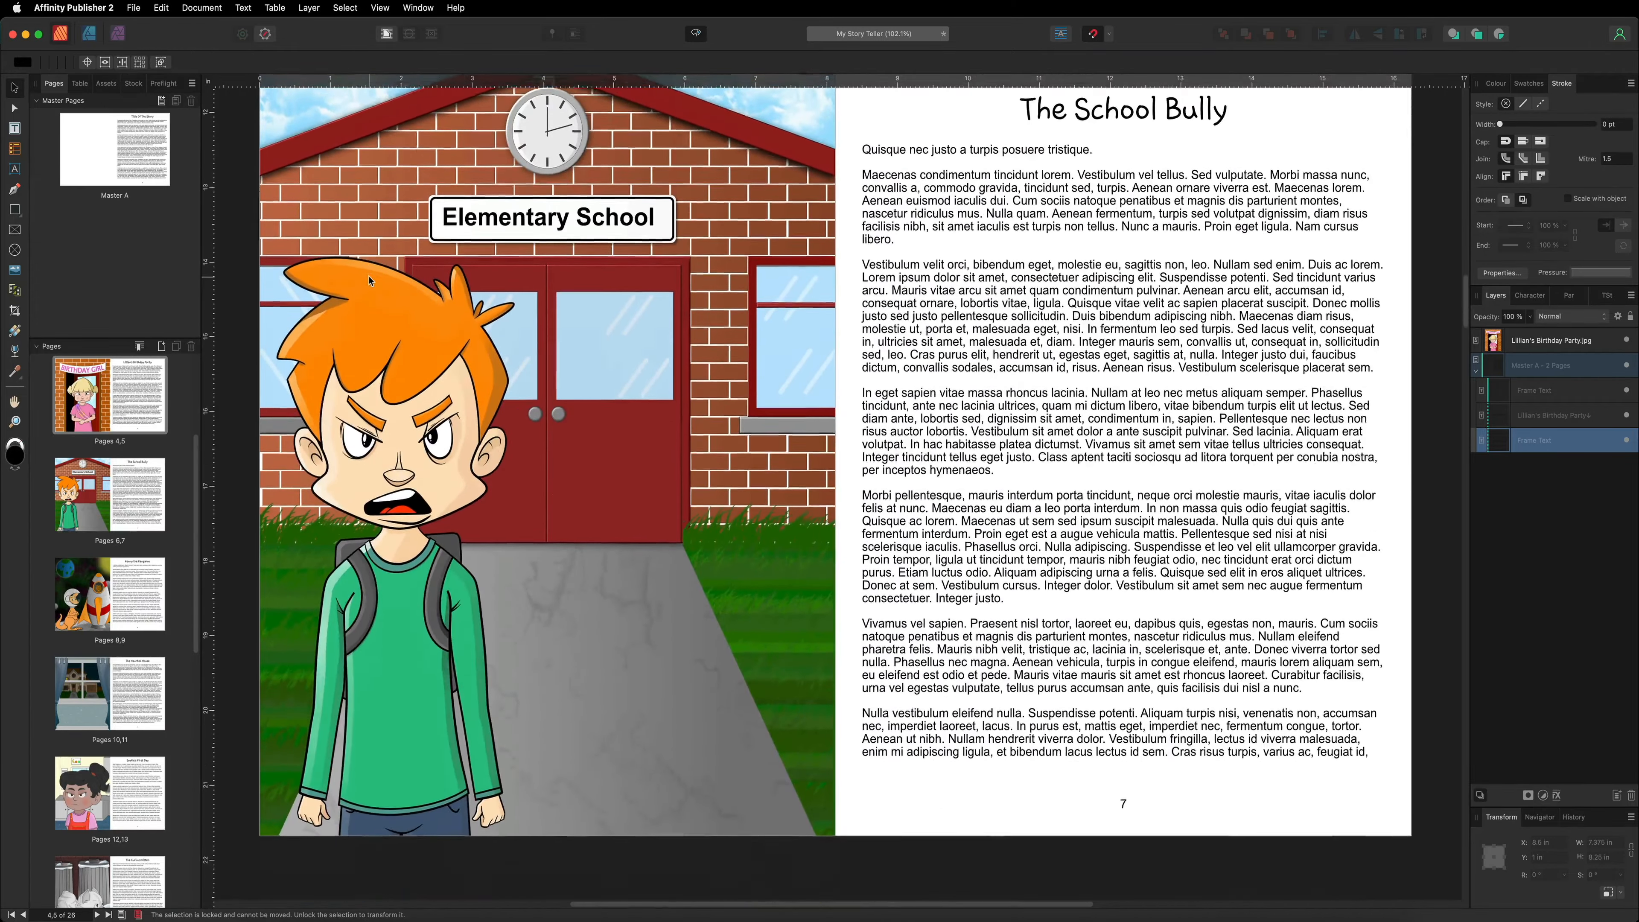
scroll(458, 551, "up", 2)
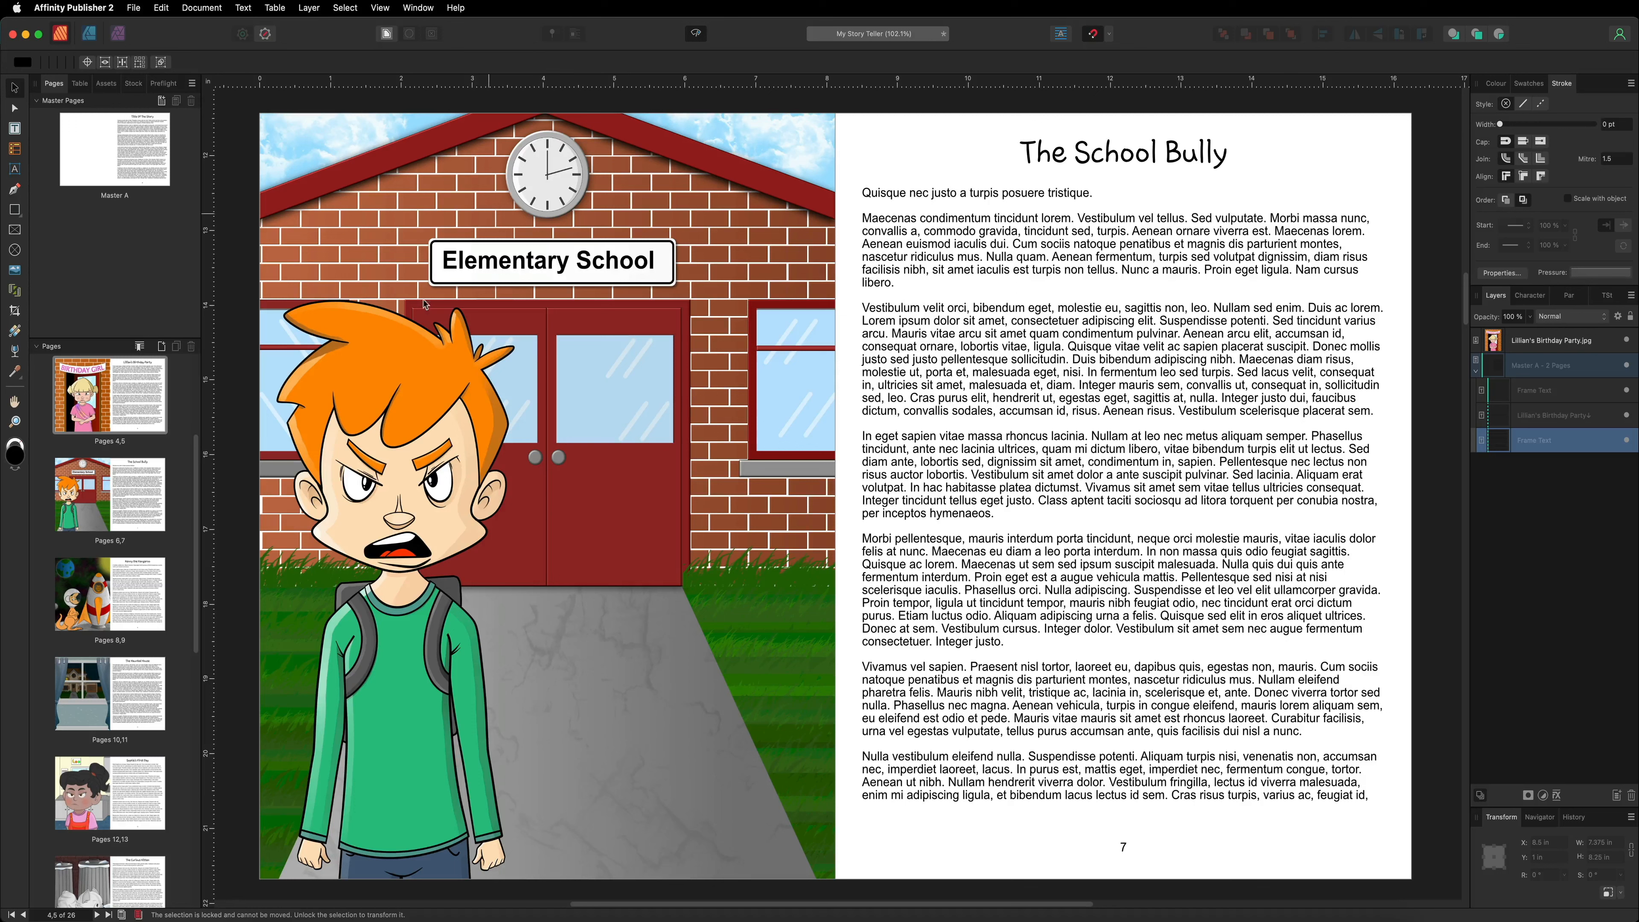
Browse the page thumbnails from page 1 through the last page and return to the beginning of the book.
left_click_drag(195, 510, 204, 390)
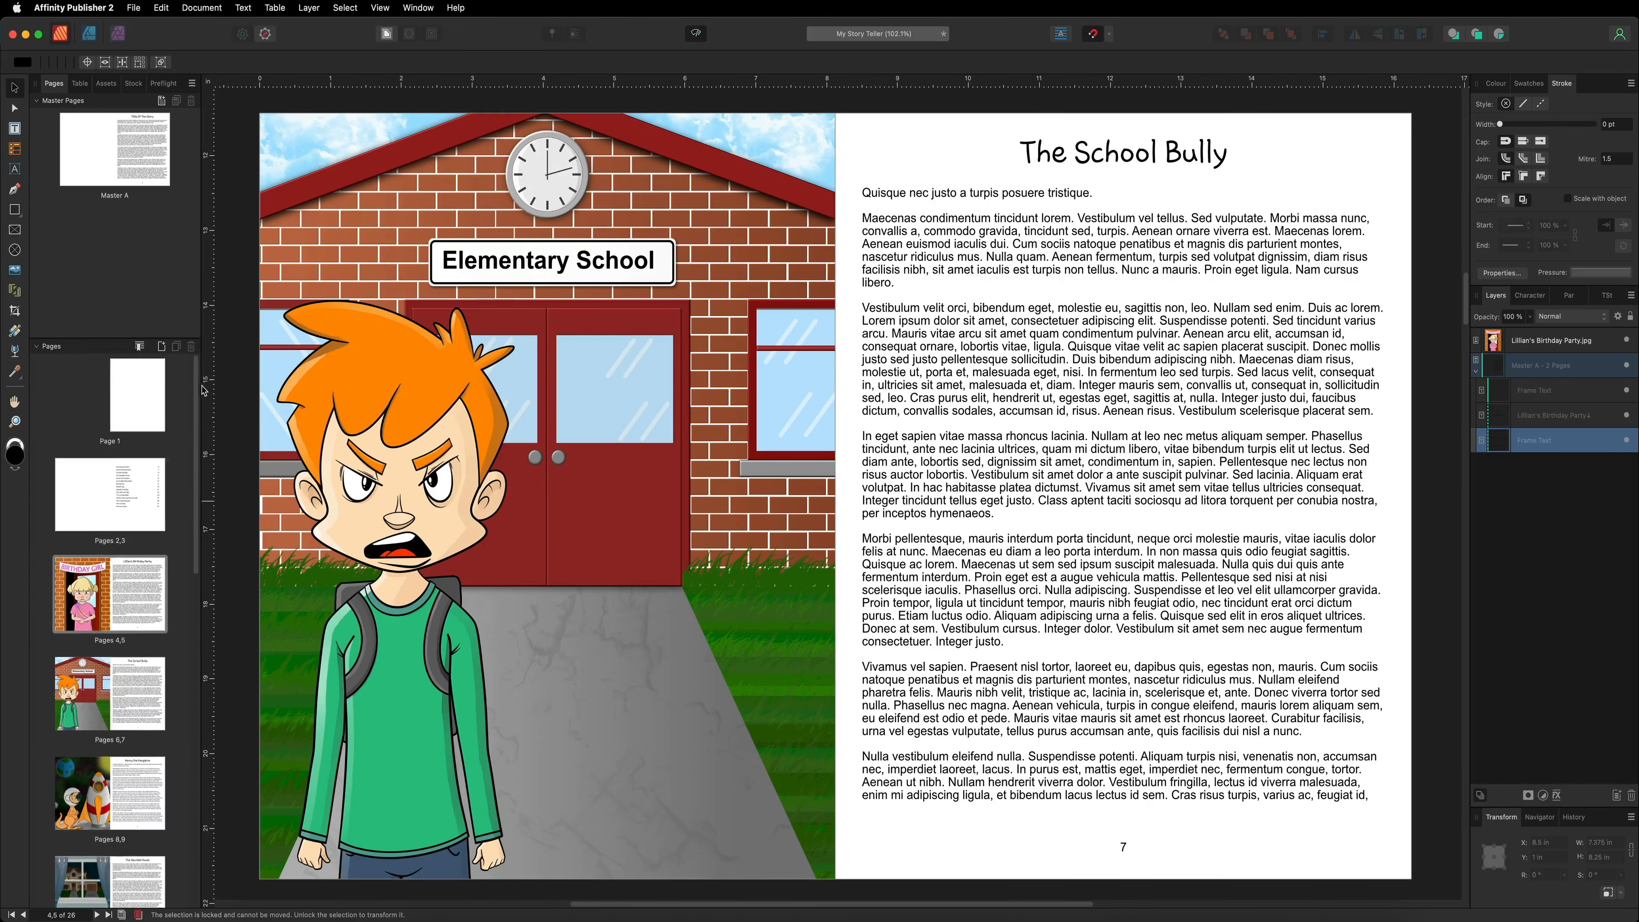
mouse_move(198, 505)
left_mouse_down()
mouse_move(204, 829)
mouse_move(214, 520)
left_mouse_up()
left_click_drag(213, 476, 204, 740)
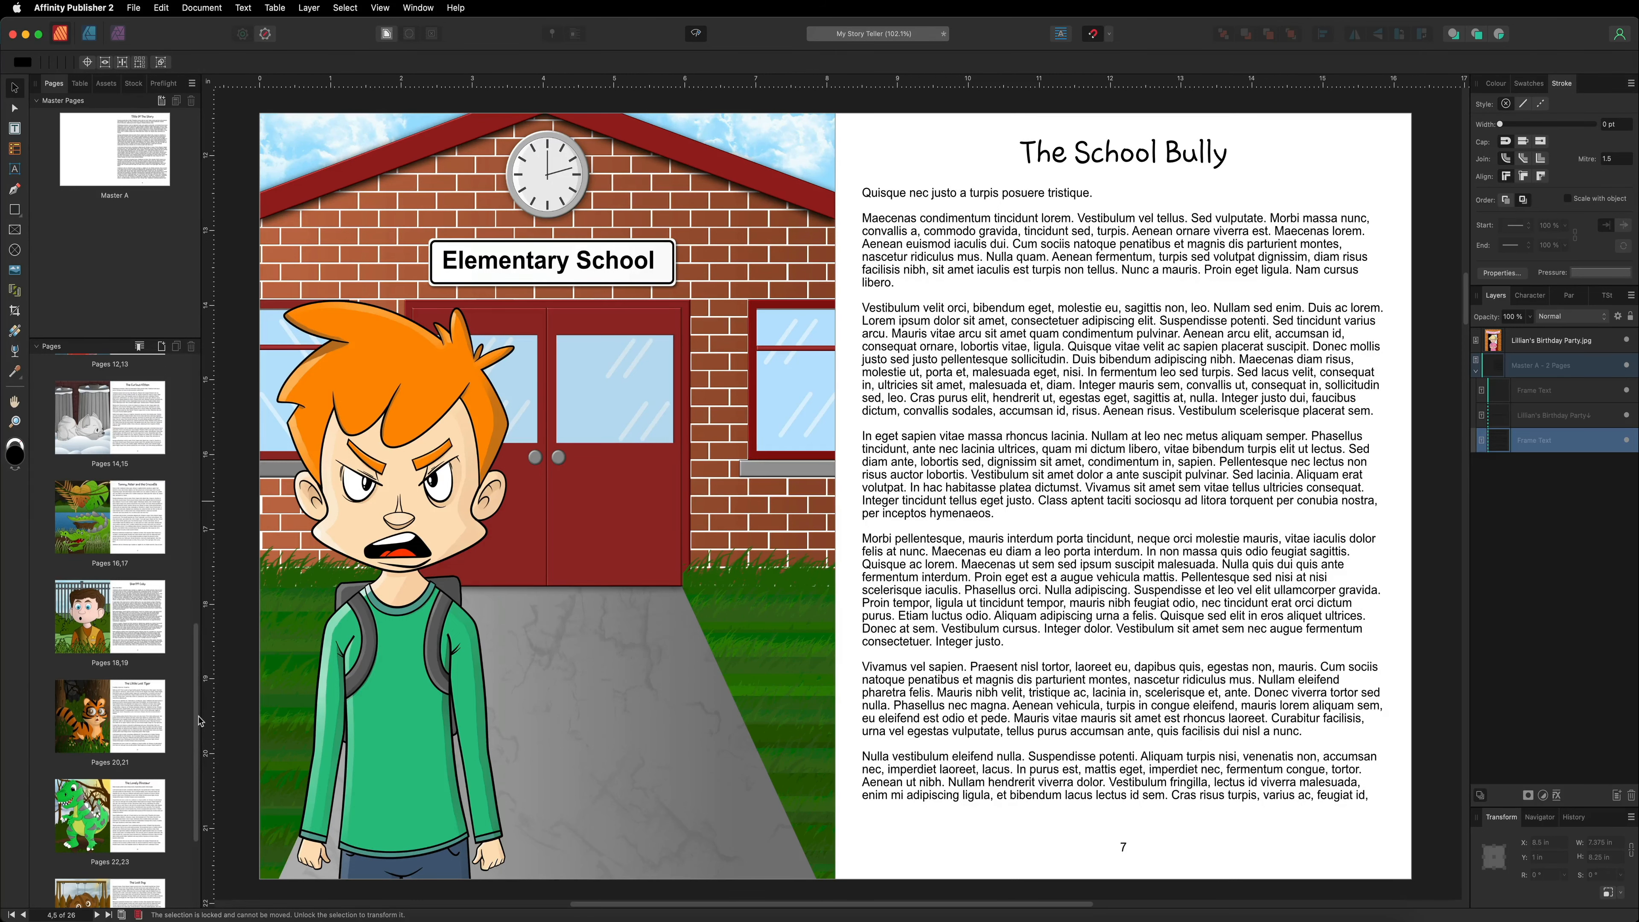
scroll(110, 711, "down", 5)
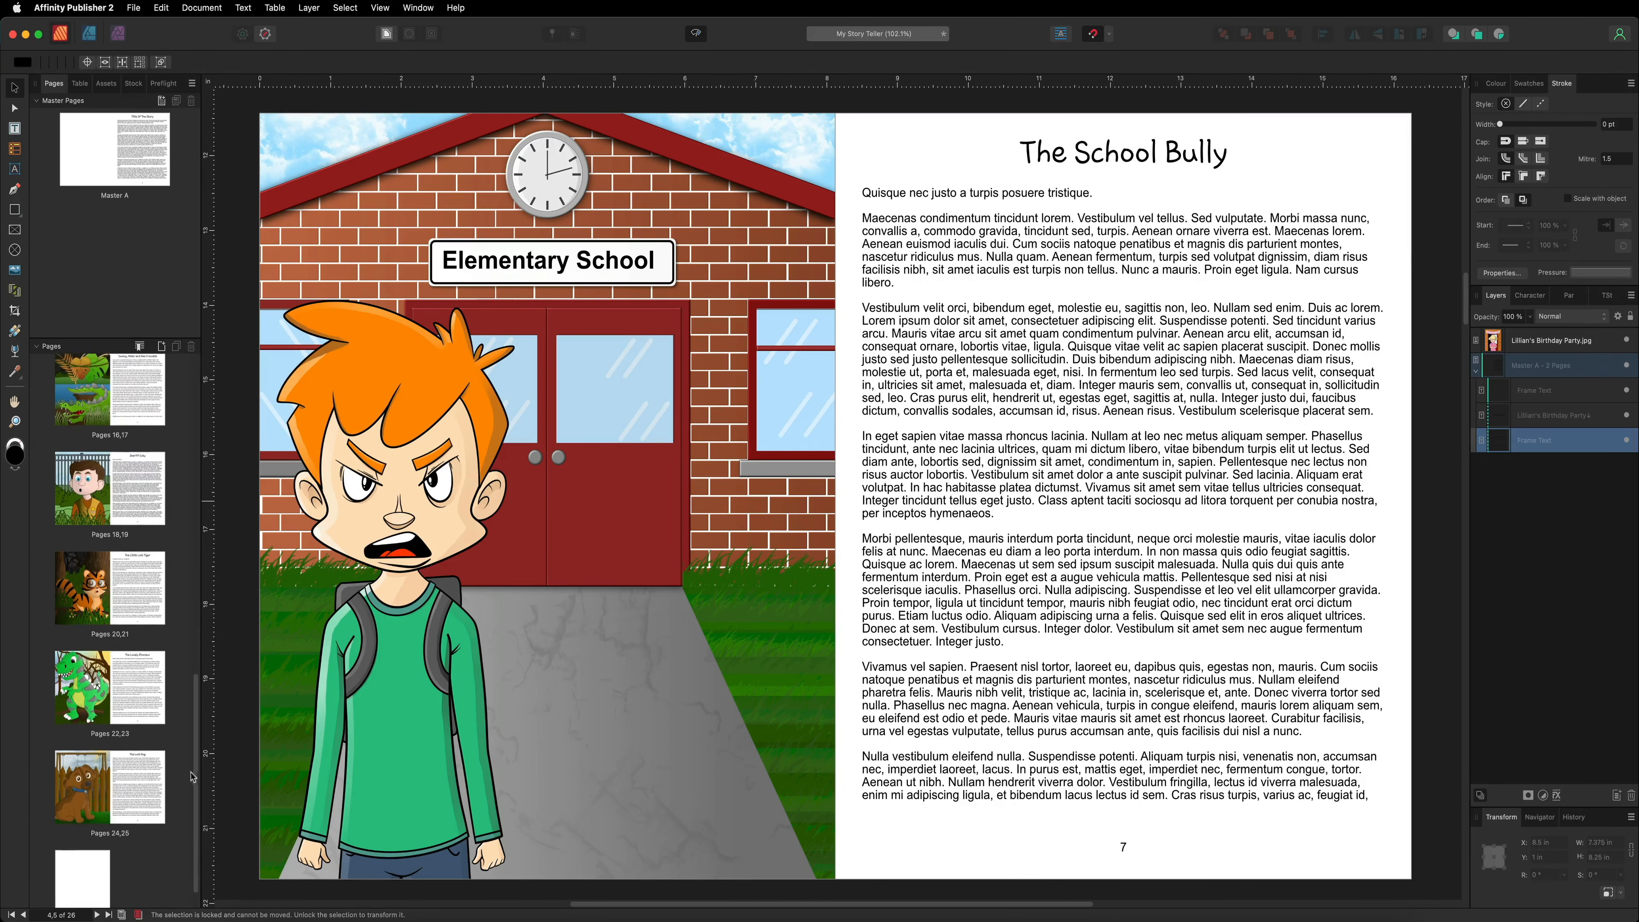
left_click_drag(196, 775, 201, 471)
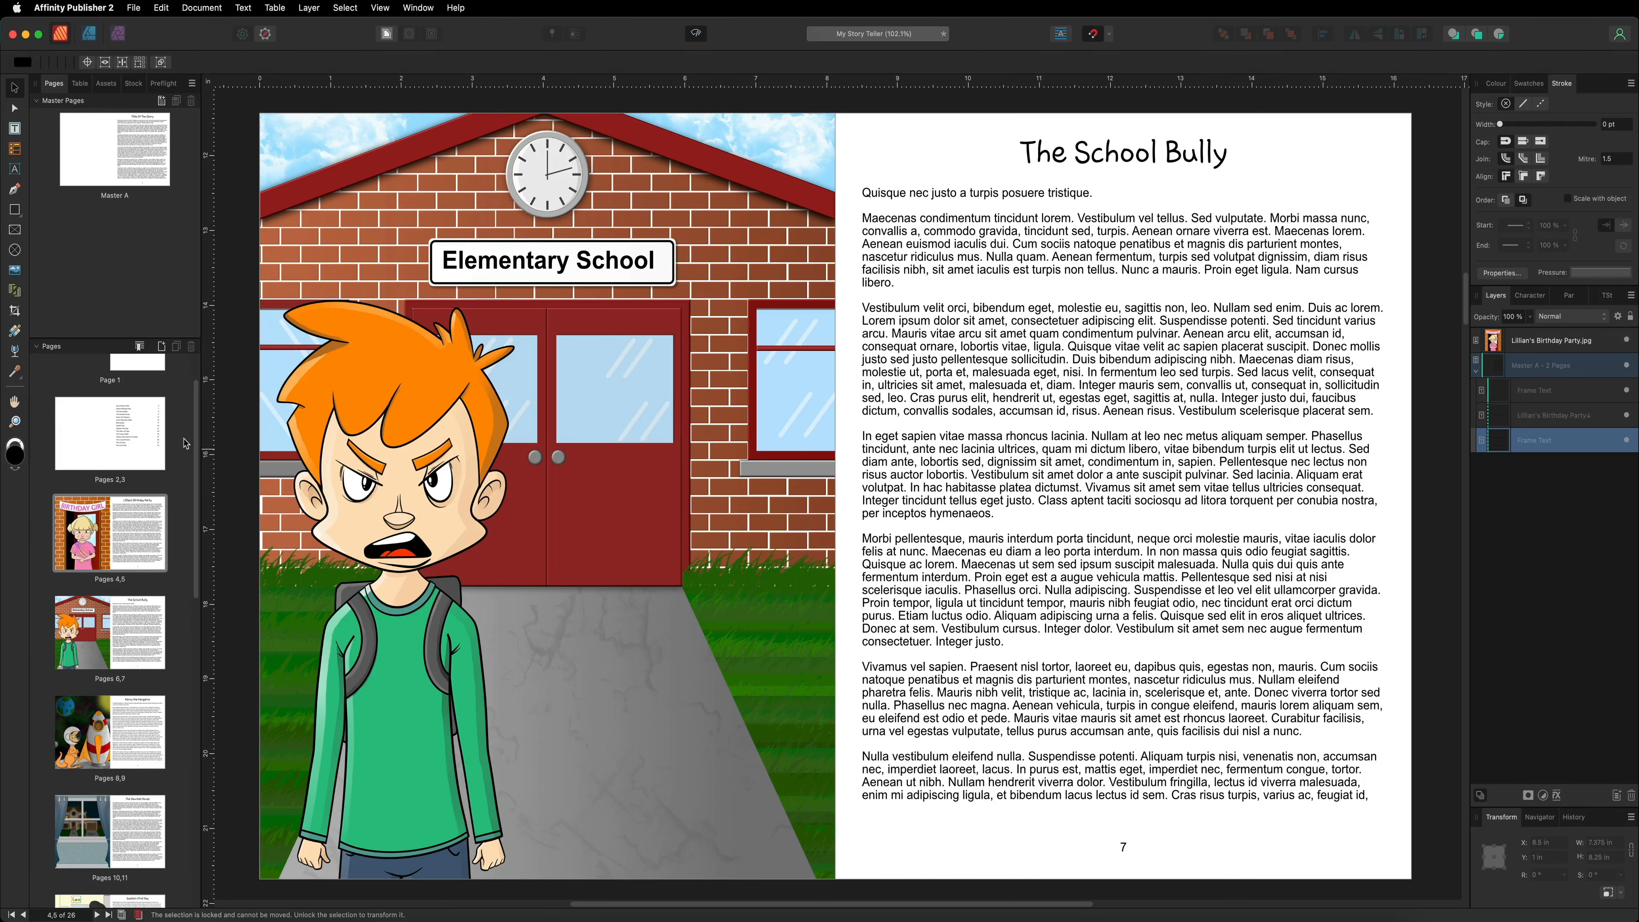
mouse_move(196, 423)
left_mouse_down()
mouse_move(197, 462)
mouse_move(200, 404)
left_mouse_up()
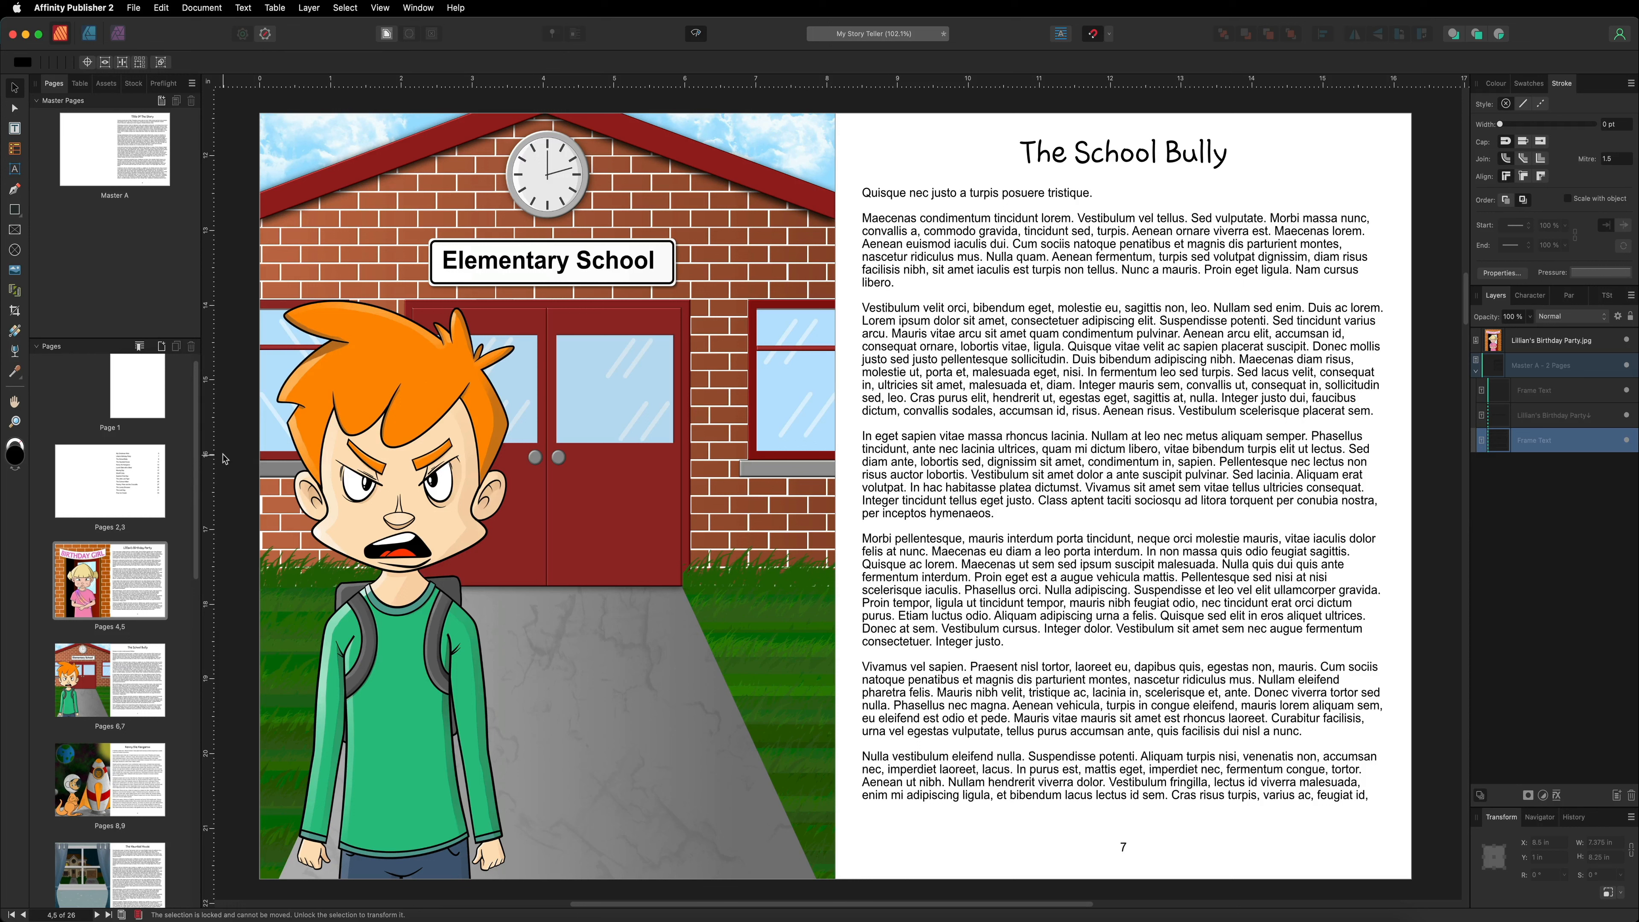
Start a new document with inches as the document units, a page width of 8 in and a page height of 10 in.
left_click(136, 8)
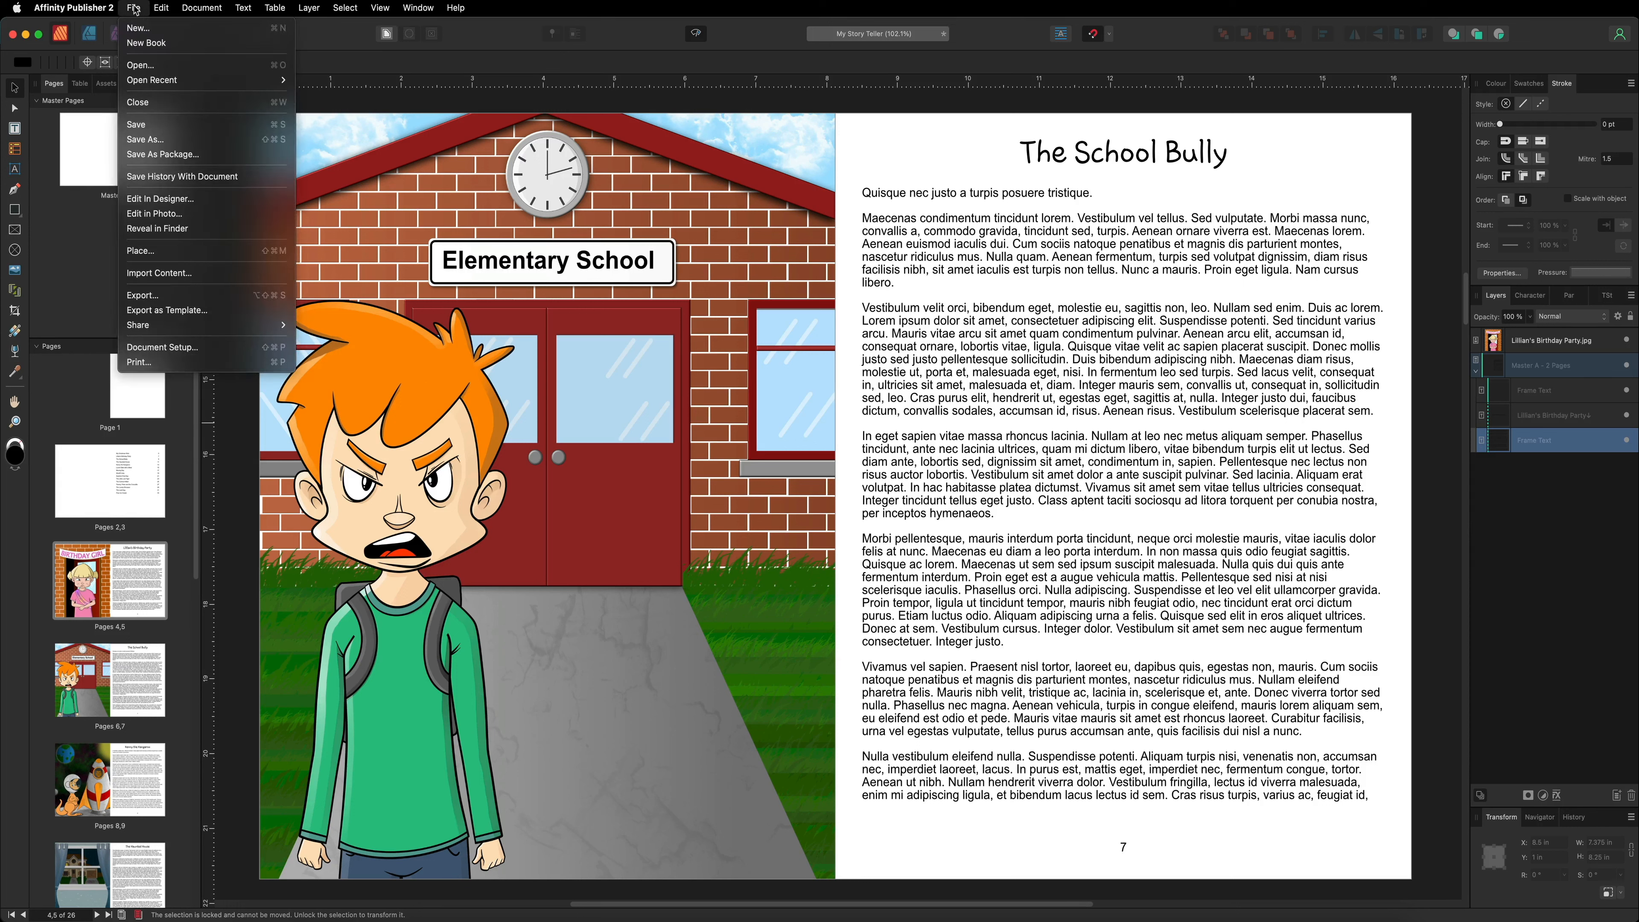
left_click(141, 29)
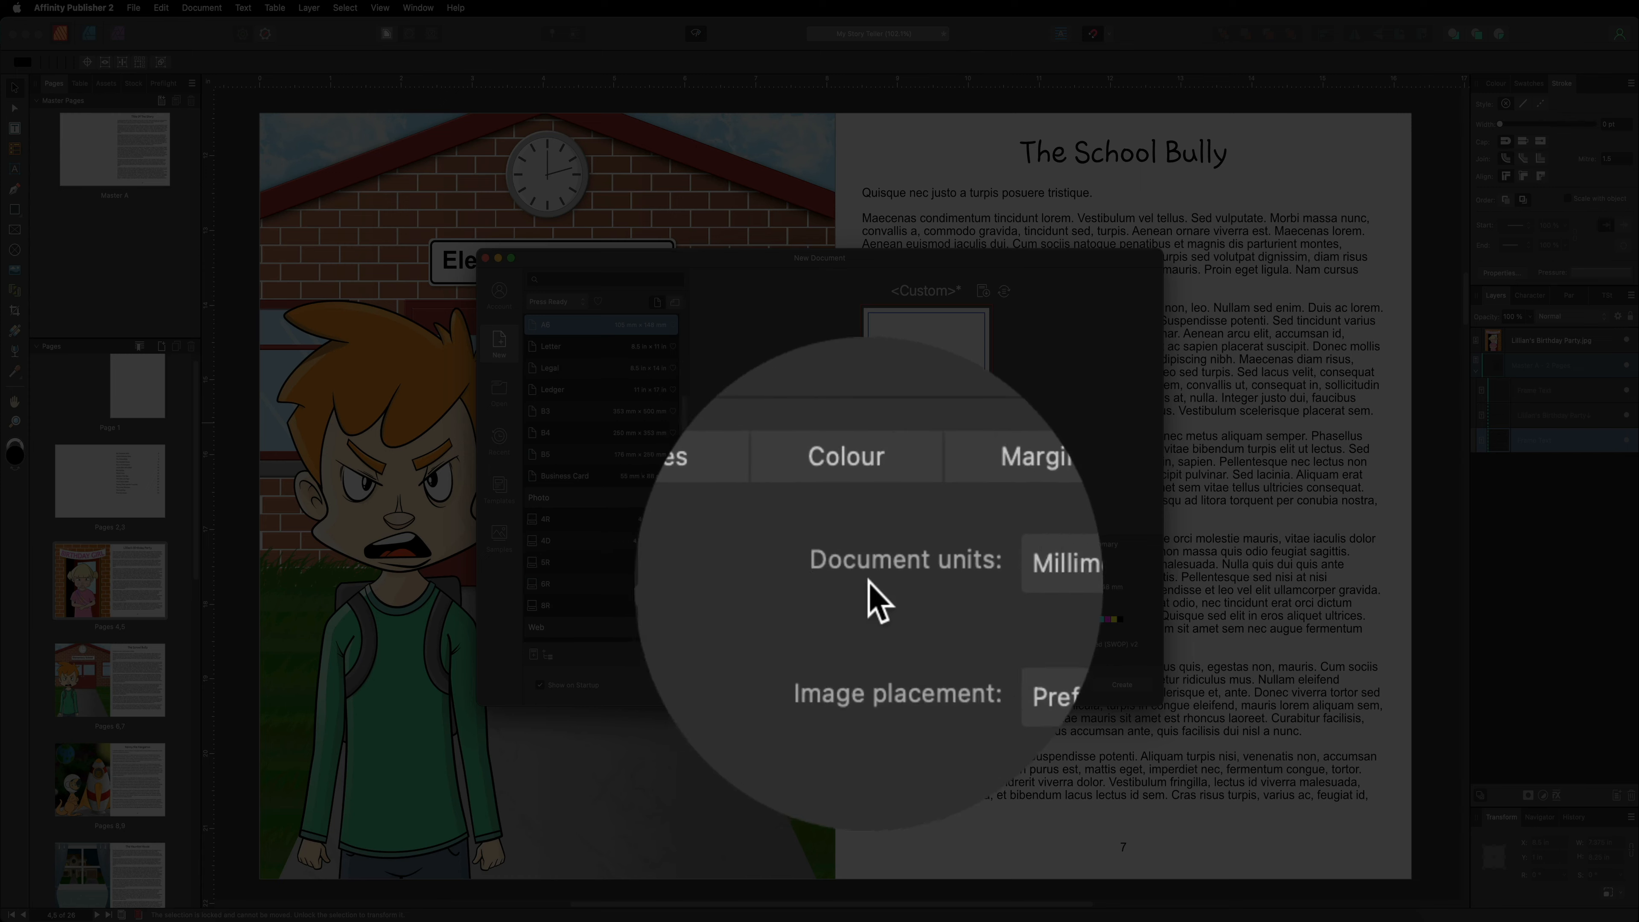
left_click(936, 580)
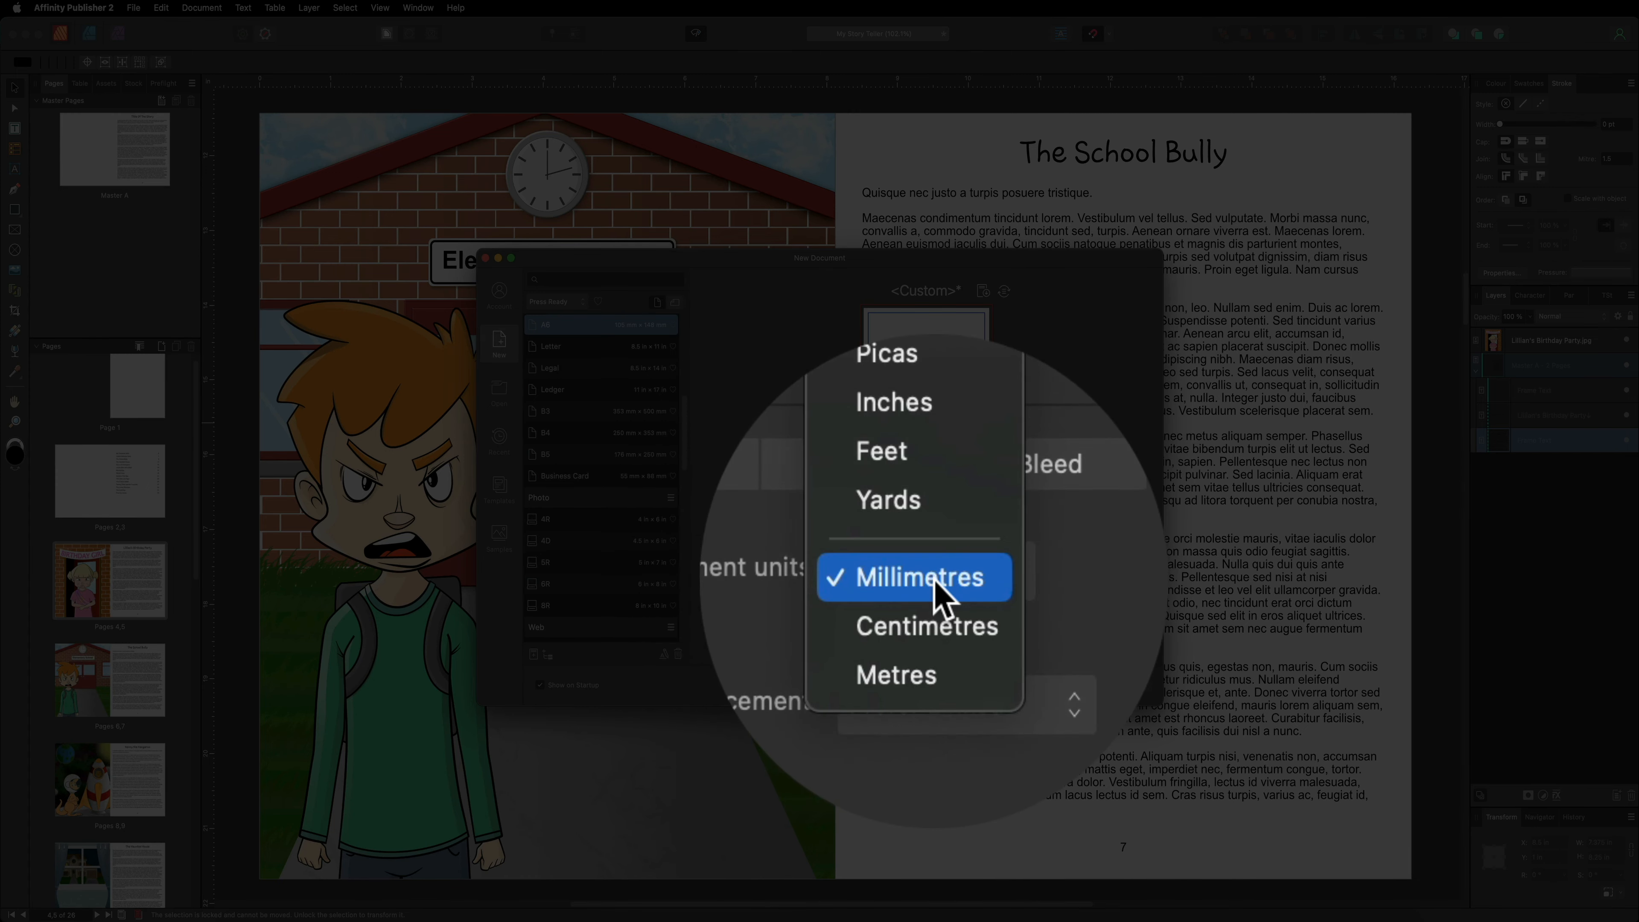
left_click(943, 542)
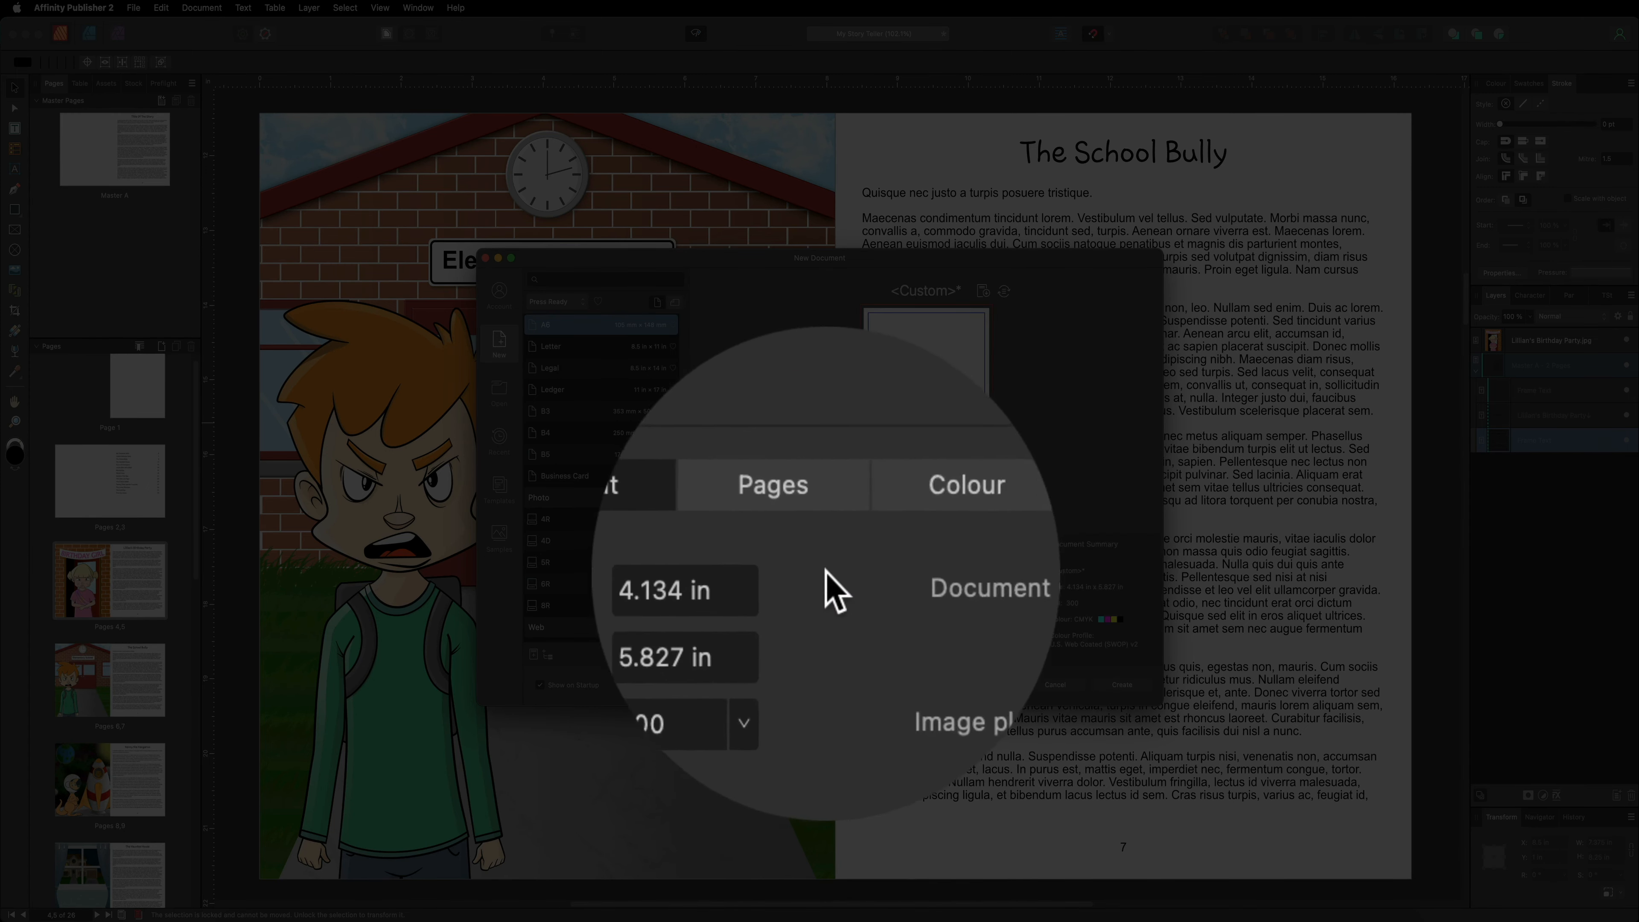
left_click(801, 582)
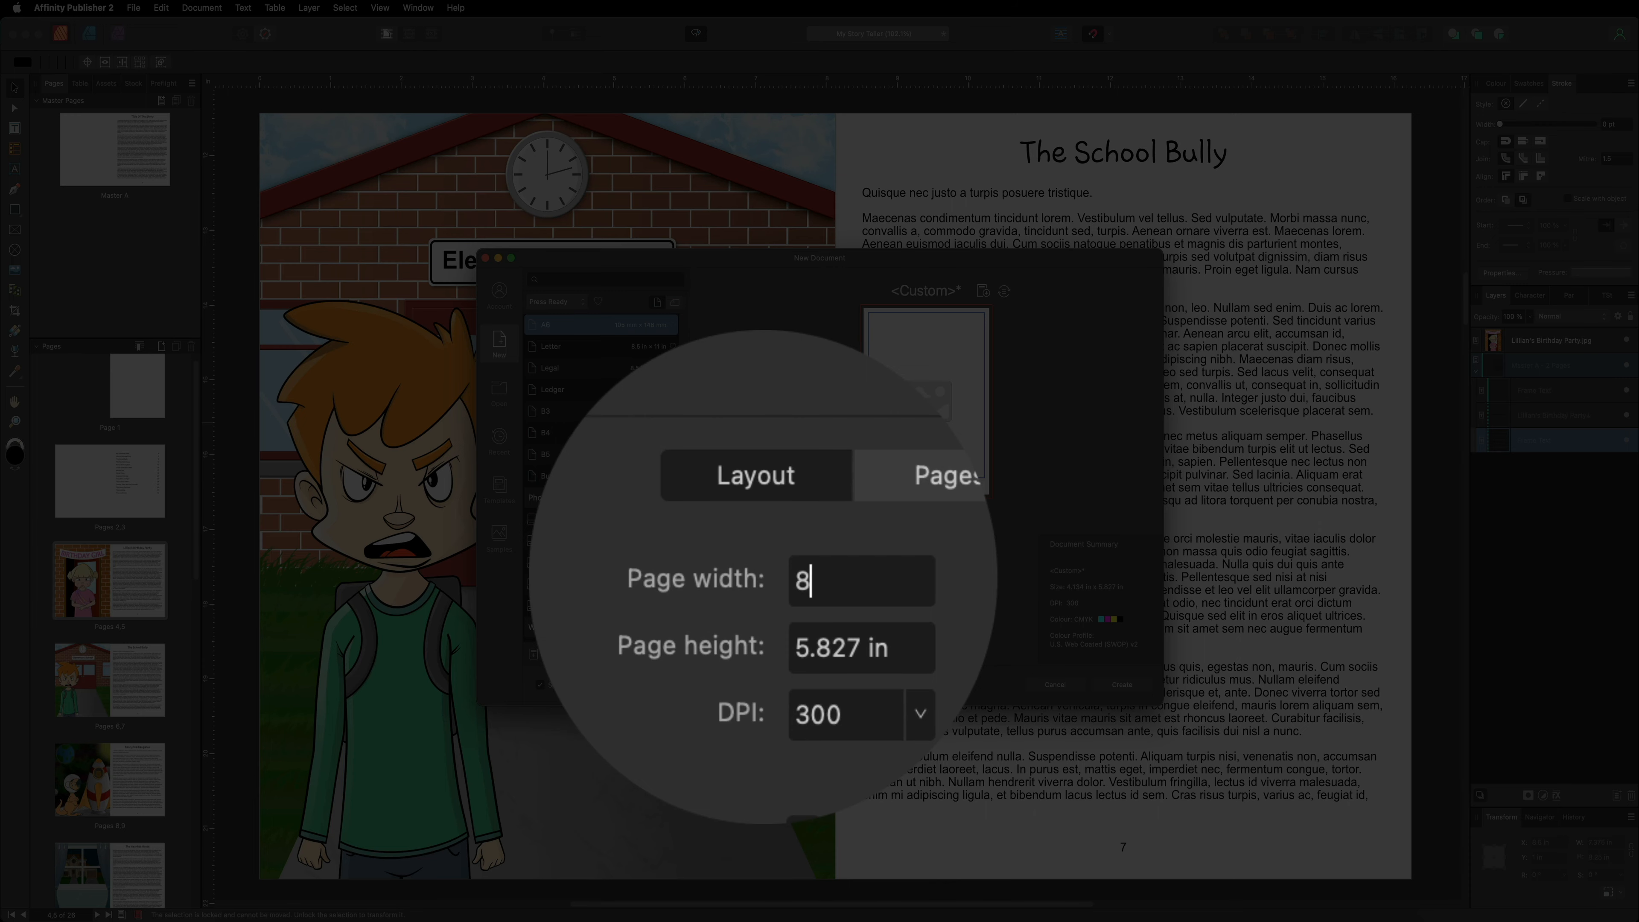
left_click(780, 589)
type("10")
left_click(799, 577)
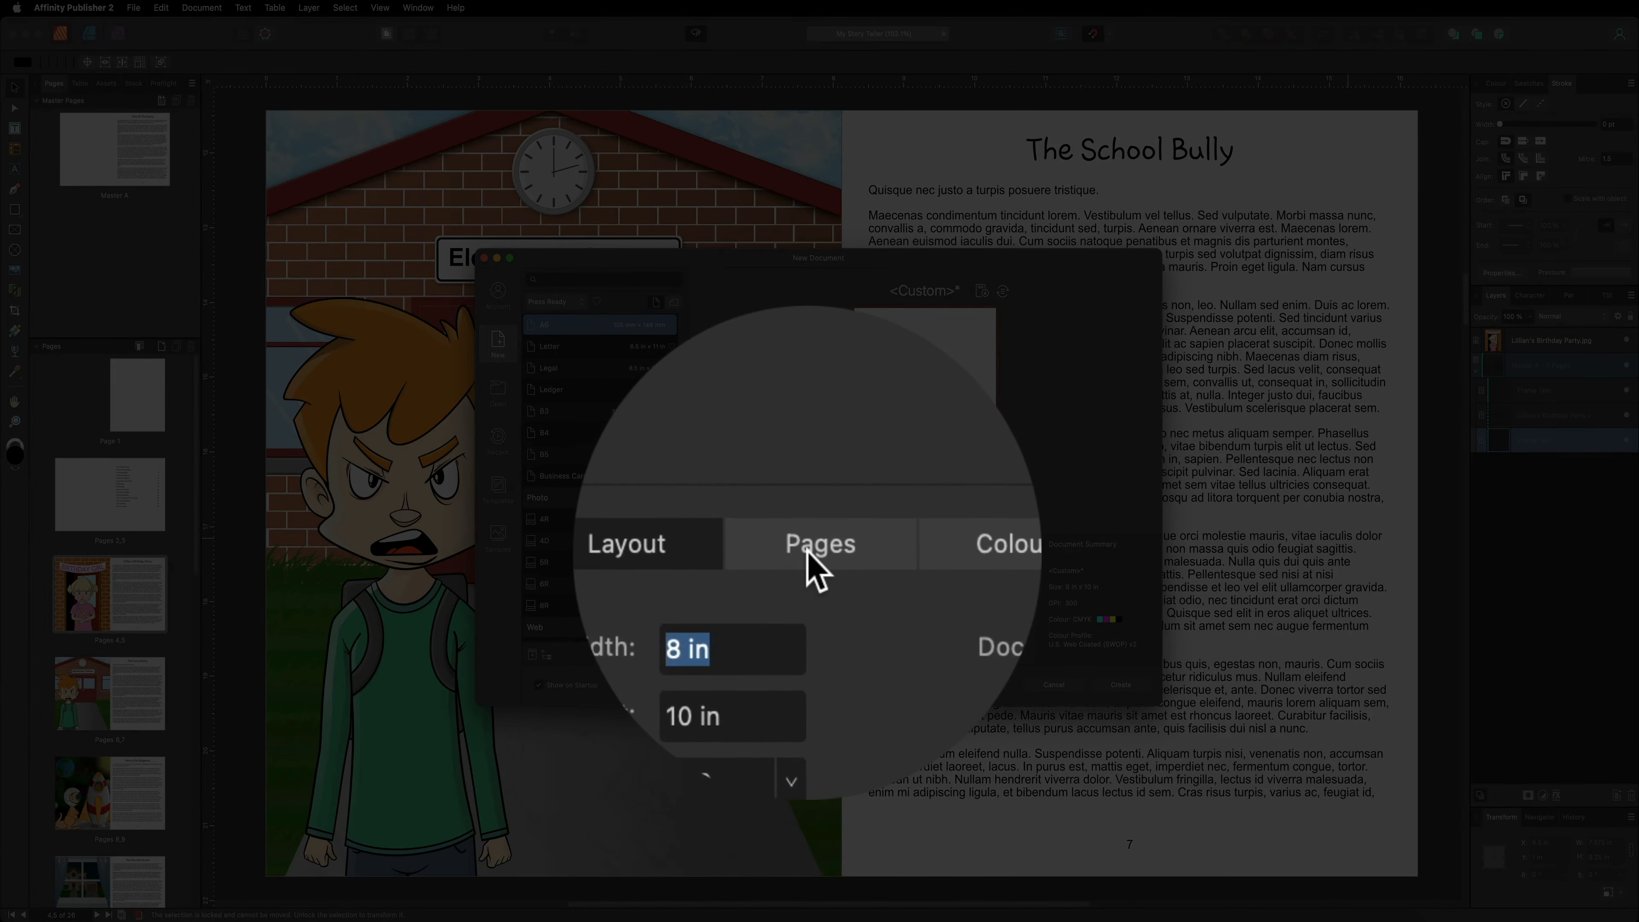
Enable facing pages with 10 pages, check the margin and bleed settings, and create the document.
left_click(812, 549)
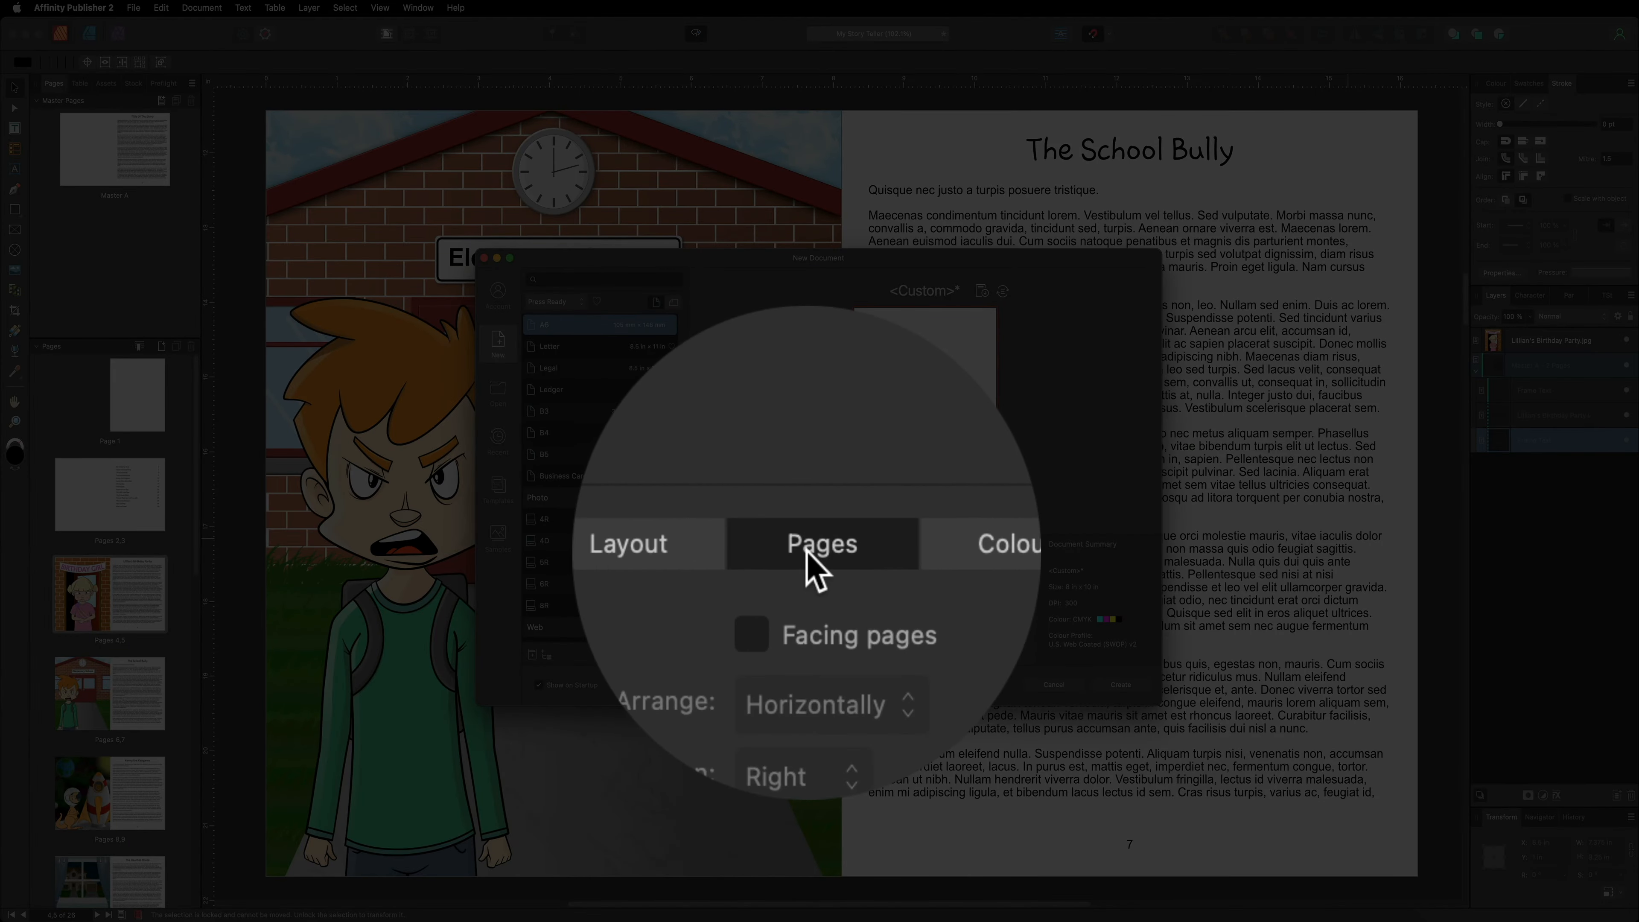
left_click(793, 574)
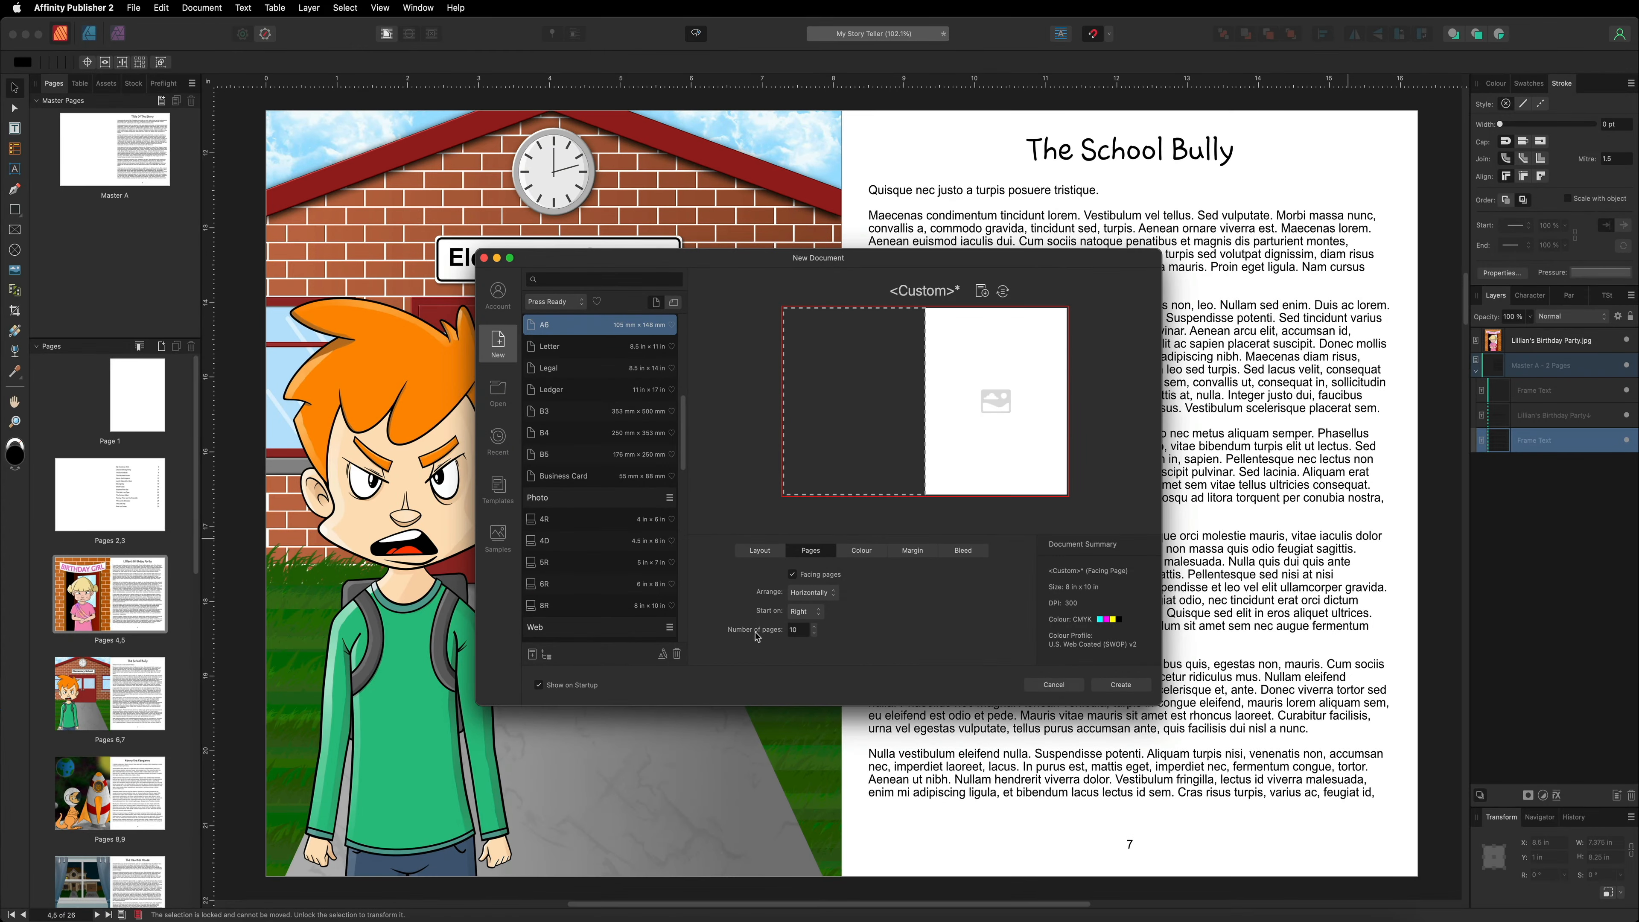
left_click(917, 550)
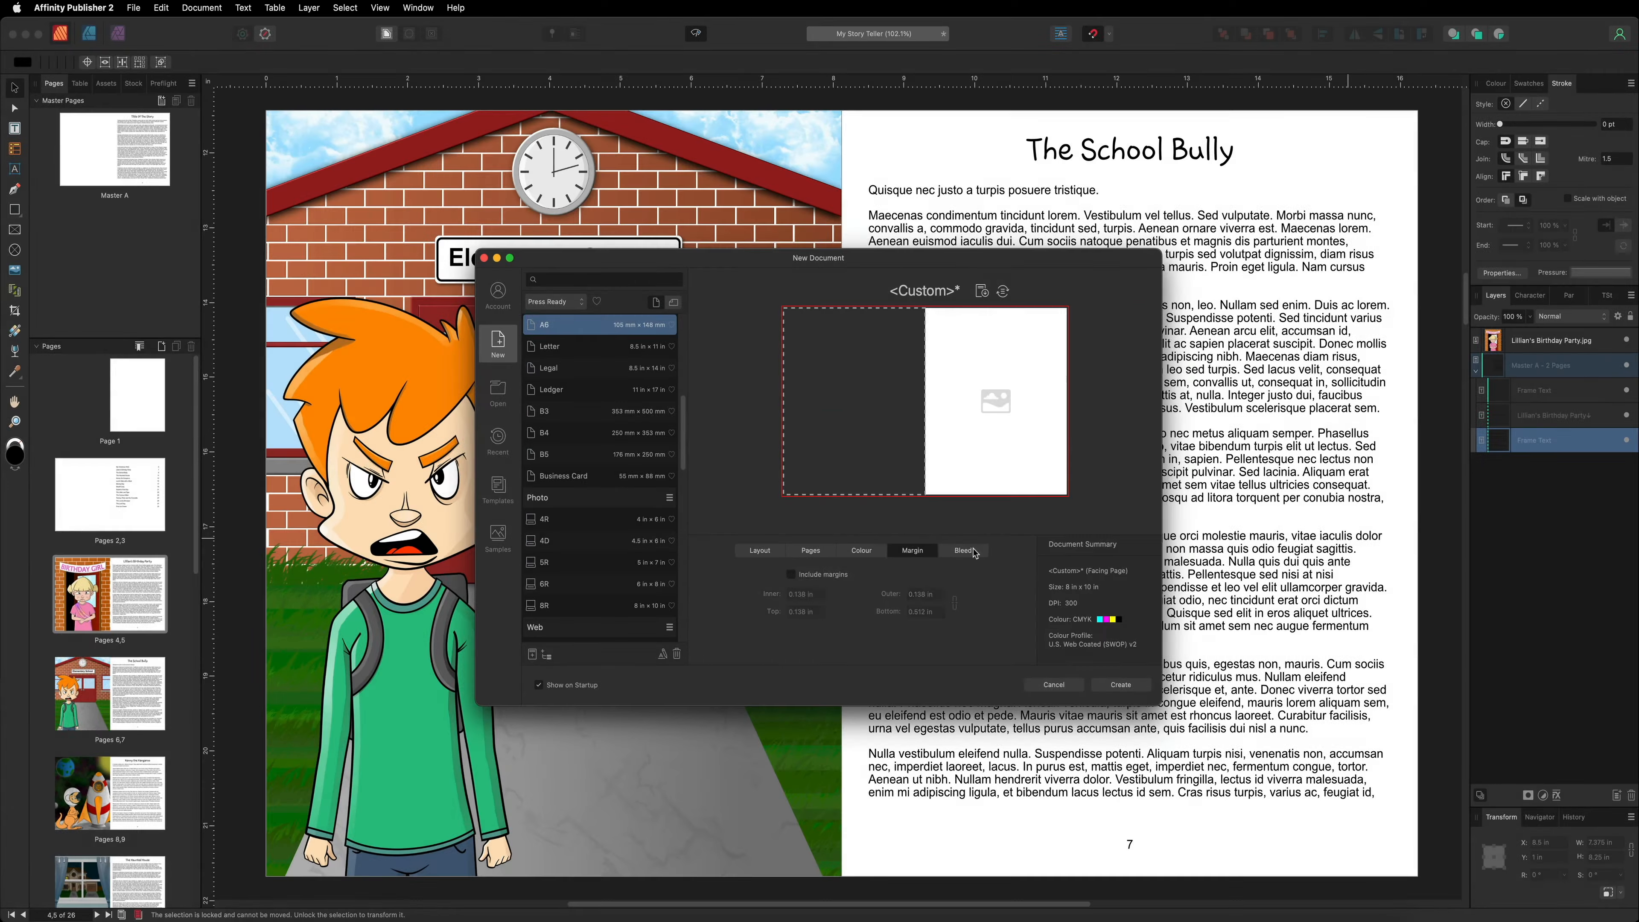
left_click(964, 551)
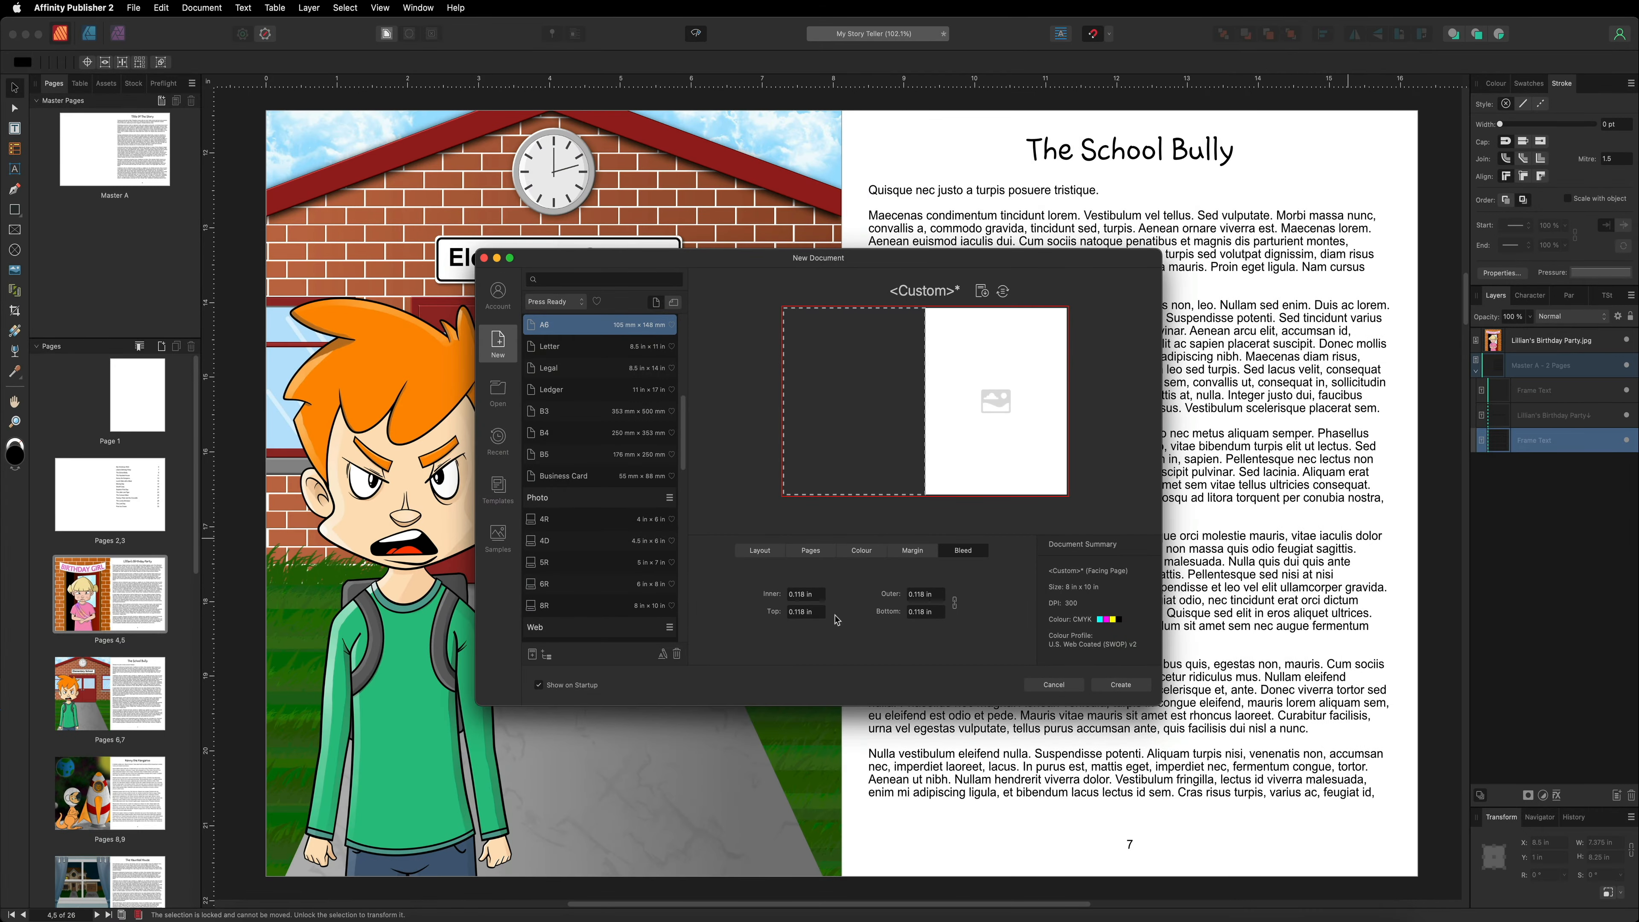
left_click(1128, 686)
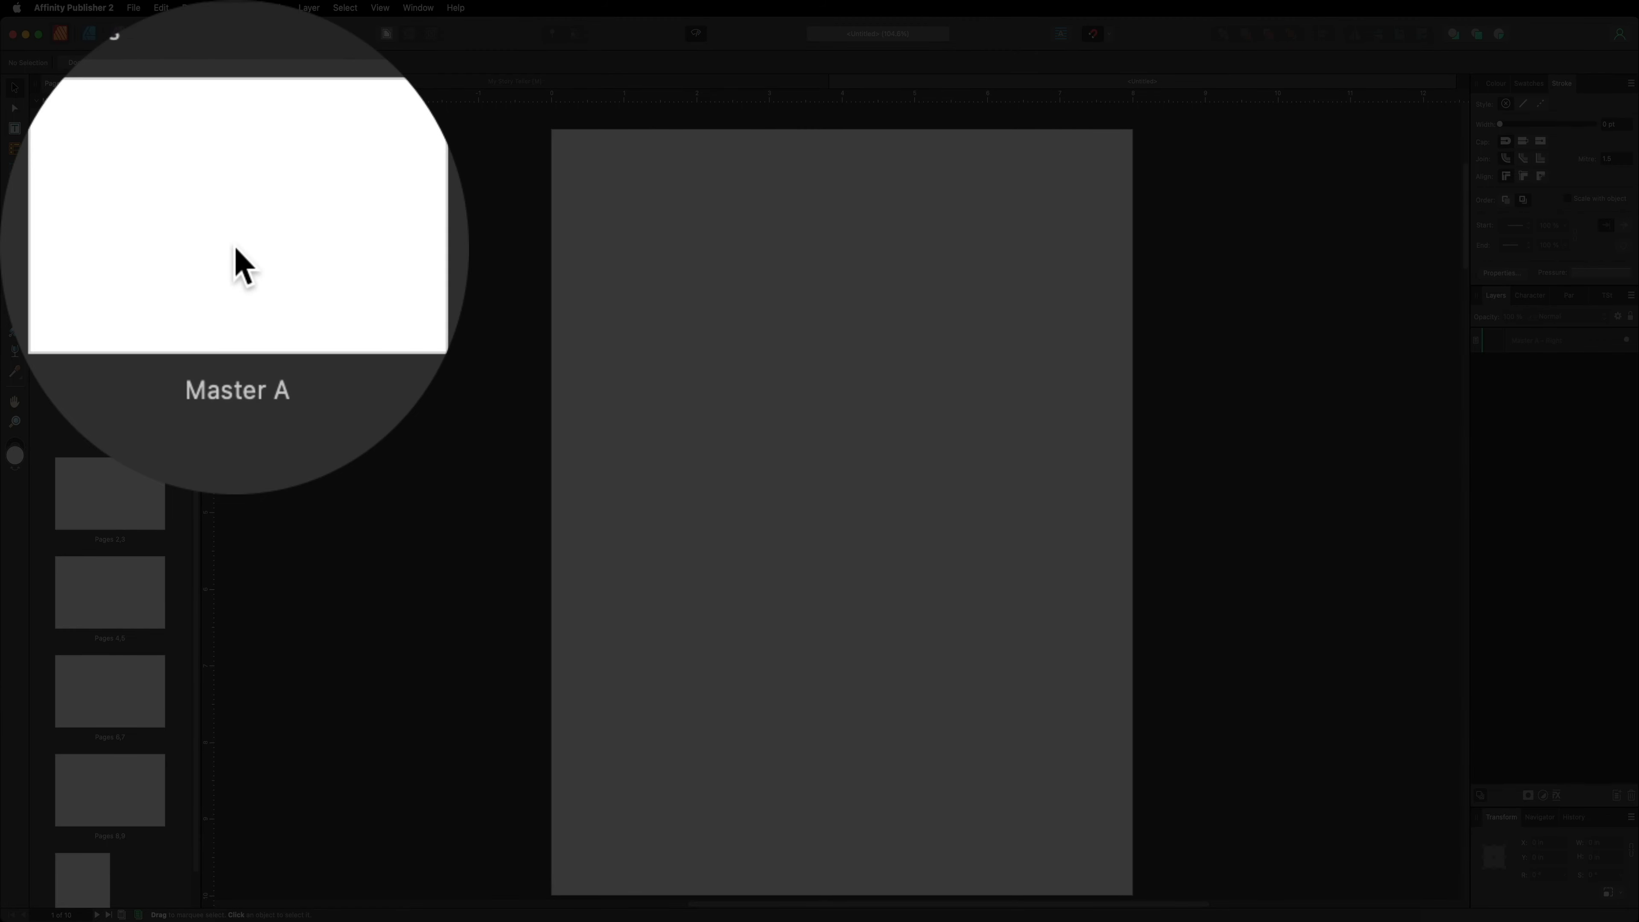
Open Master A for editing and draw a text frame about 0.9 by 0.35 in on the lower part of its left page.
double_click(235, 250)
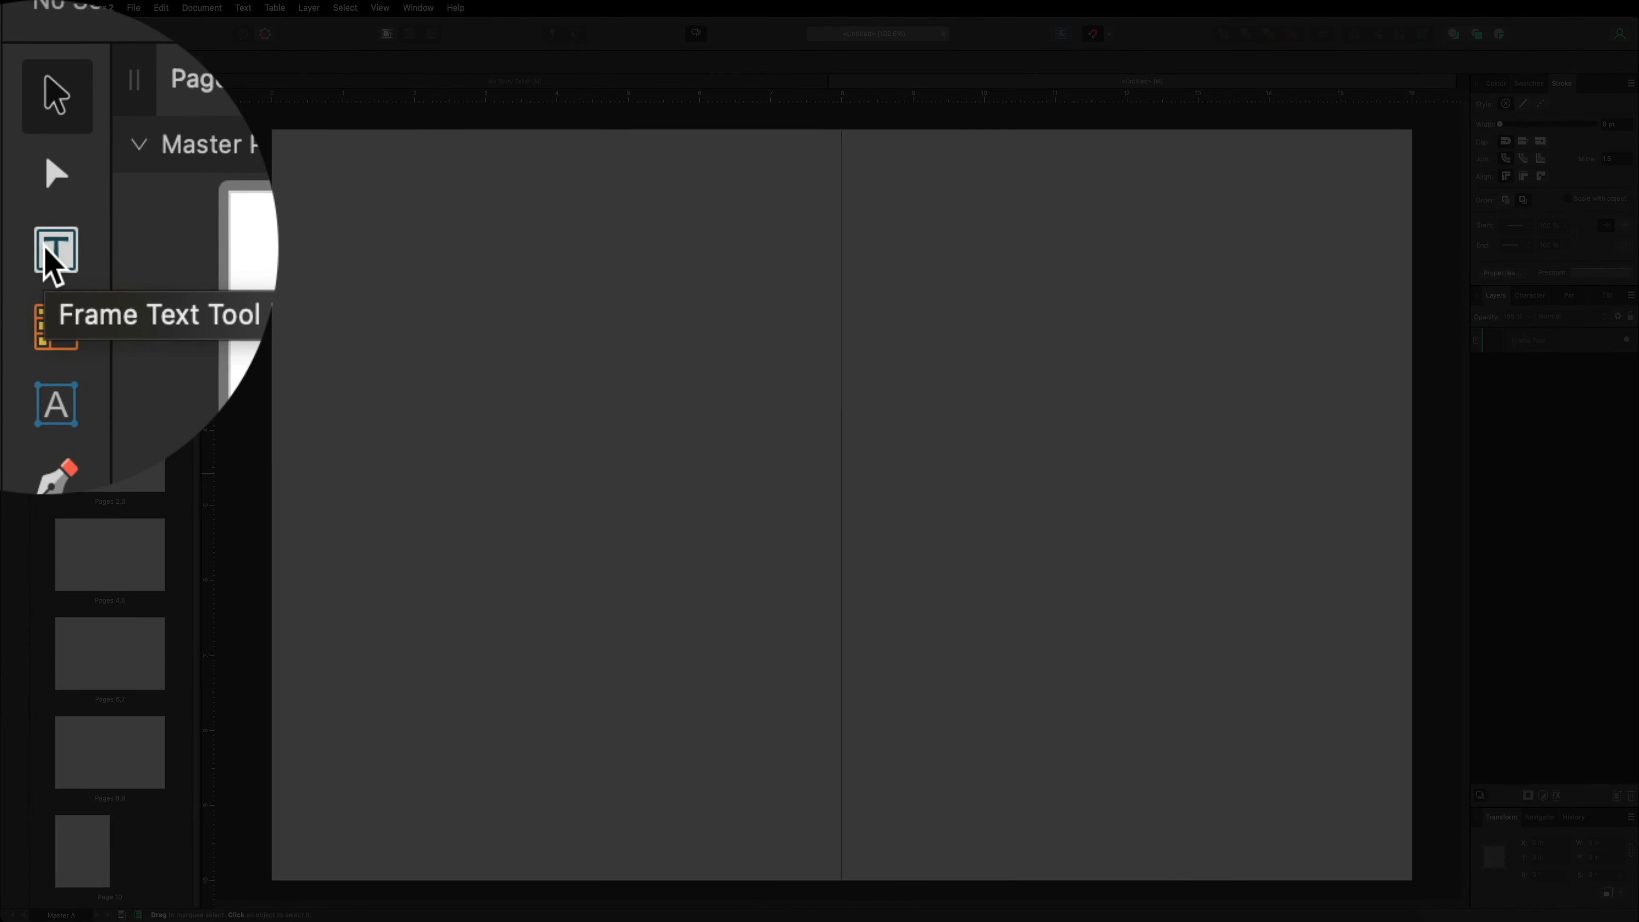
left_click(14, 128)
left_click_drag(424, 654, 491, 682)
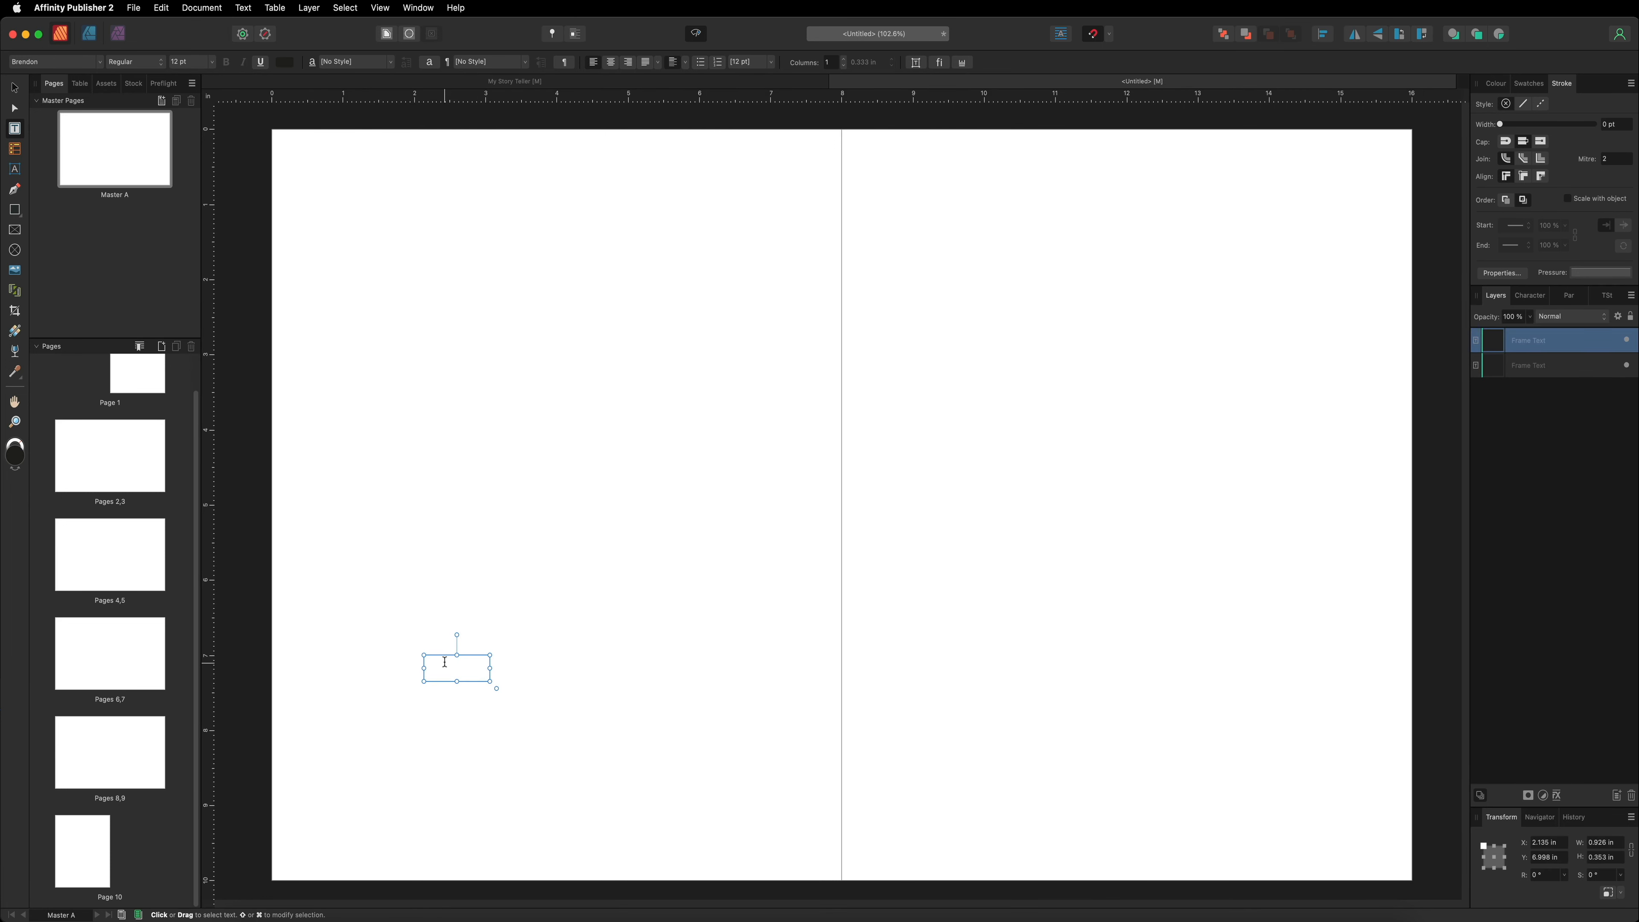
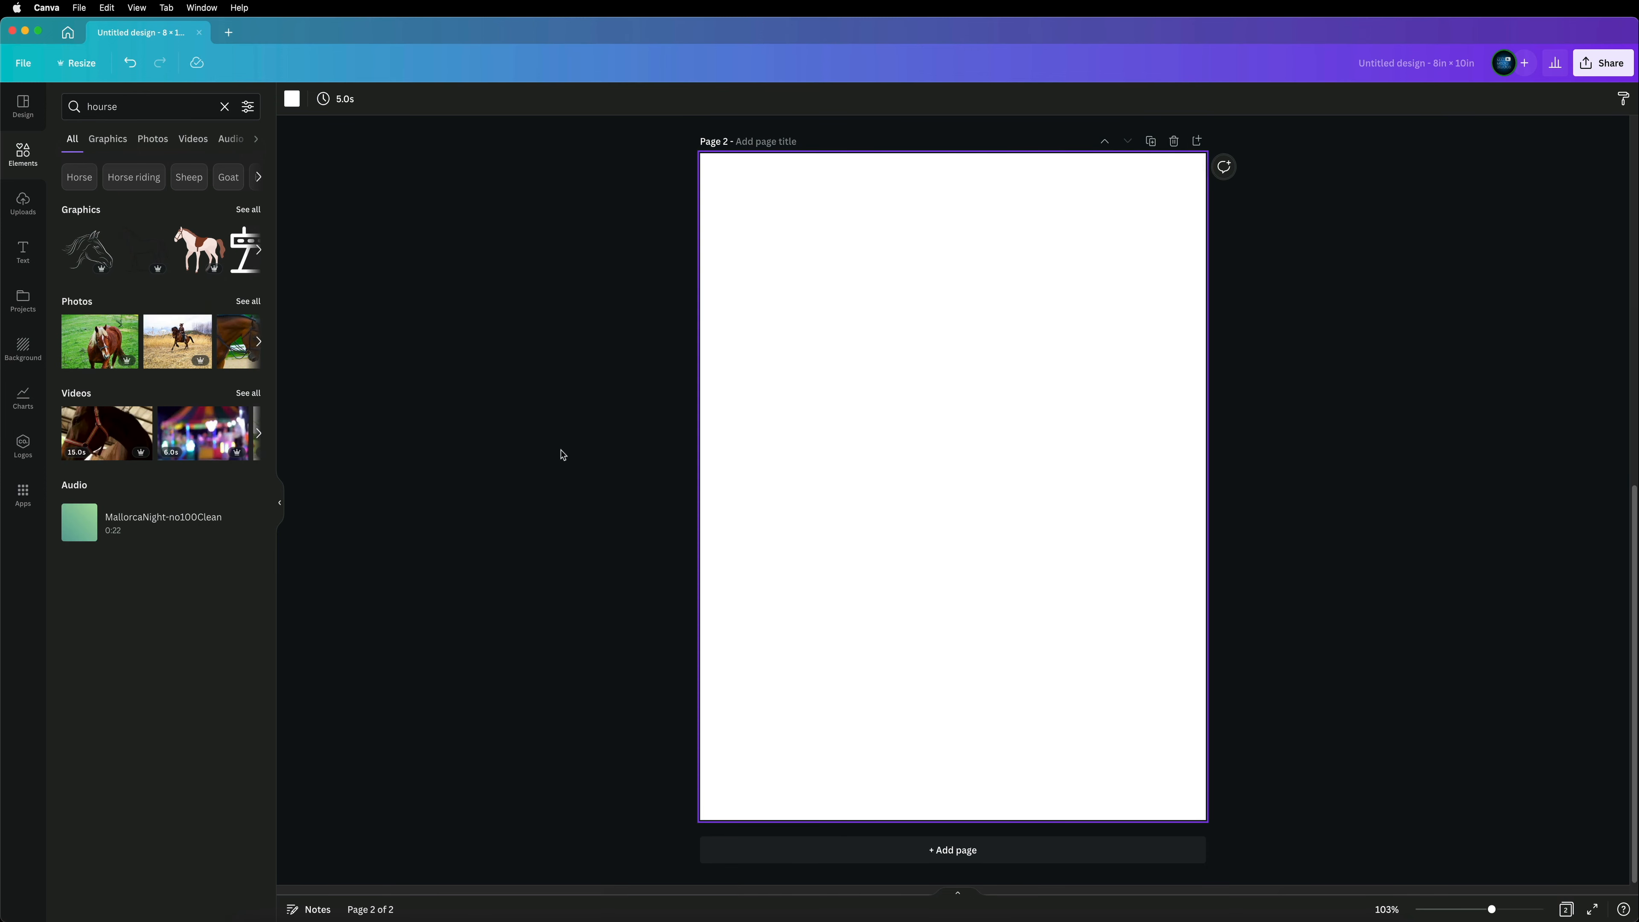
In Canva, search the elements for "cartoon background" and fill page 2 with the photo of the forest house beside a stream.
left_click(146, 108)
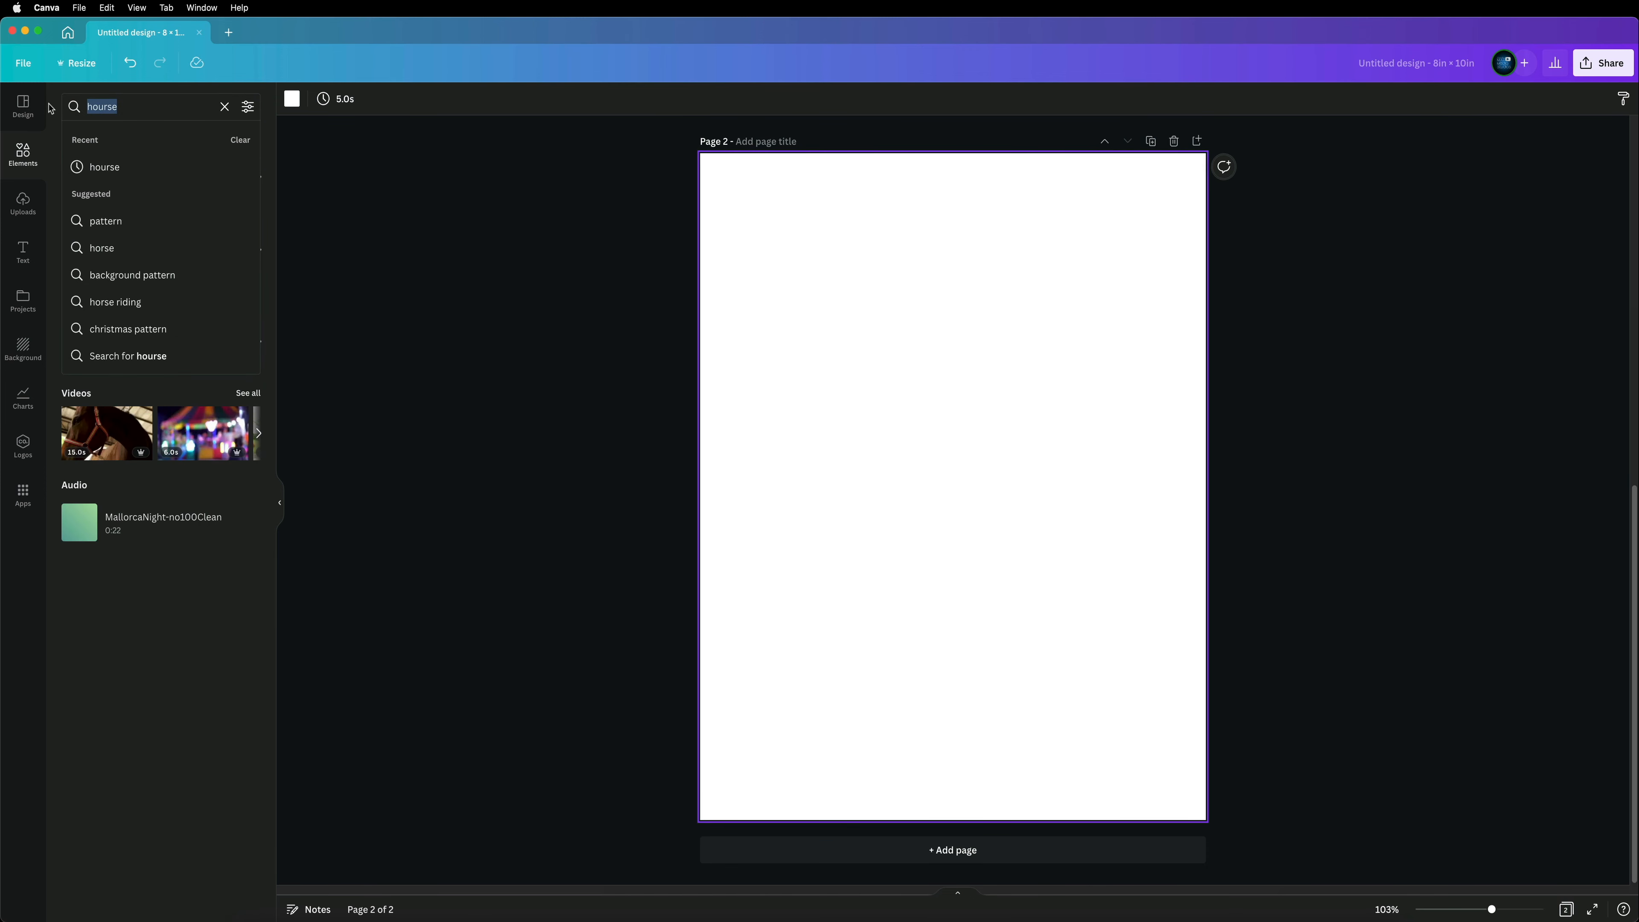
type("cartoon background")
key("Return")
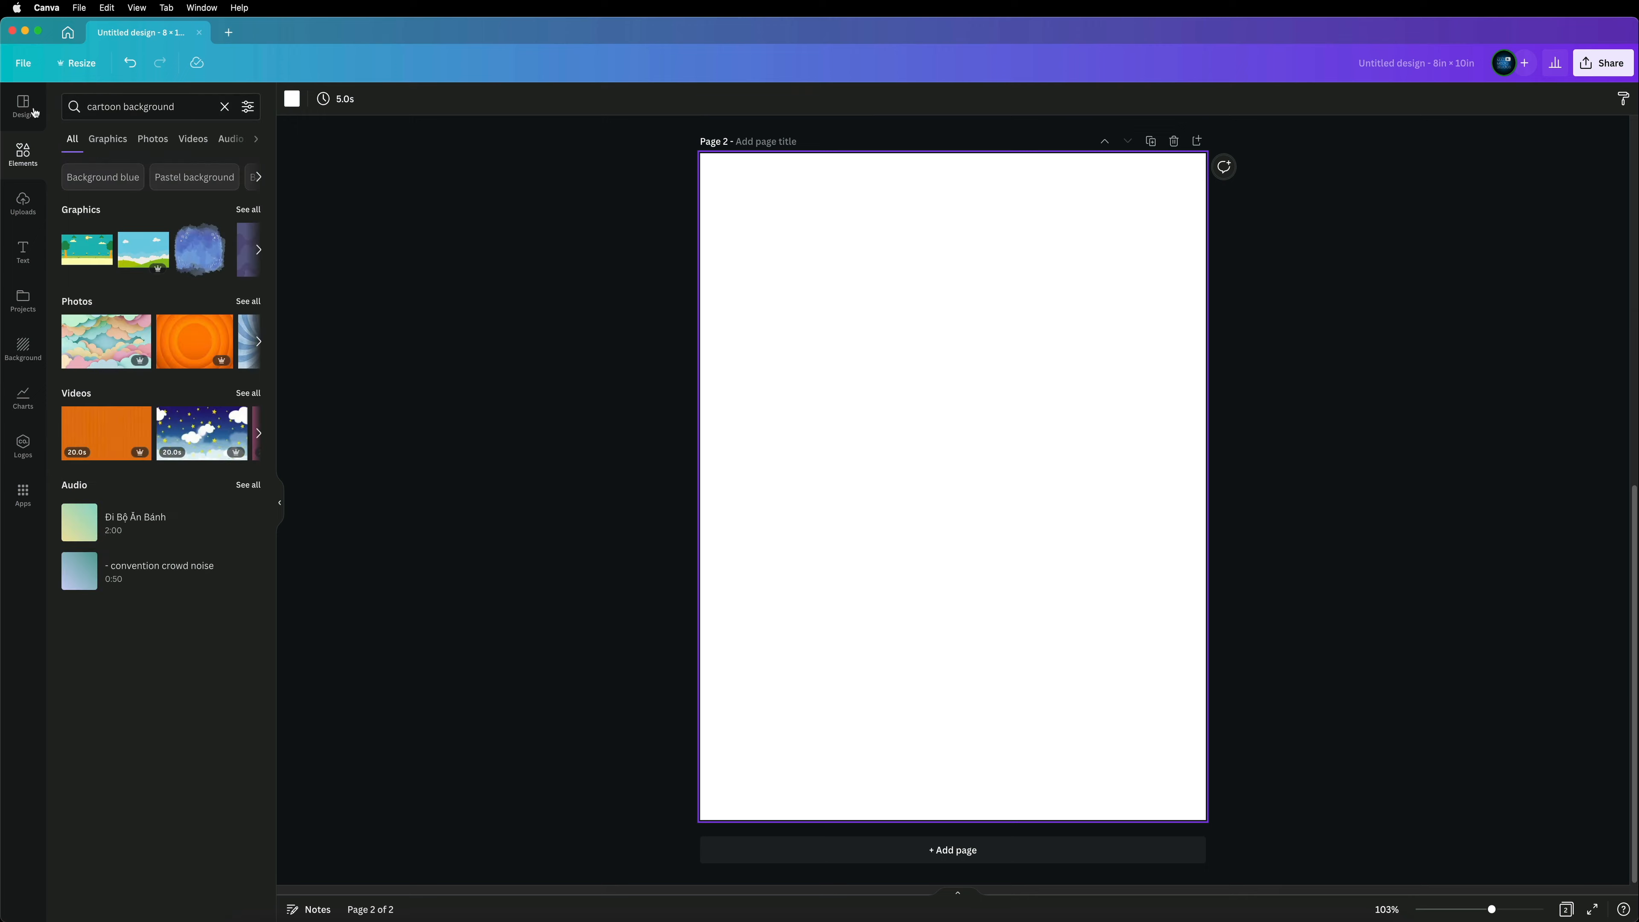
left_click(249, 305)
scroll(213, 332, "down", 5)
scroll(213, 332, "down", 7)
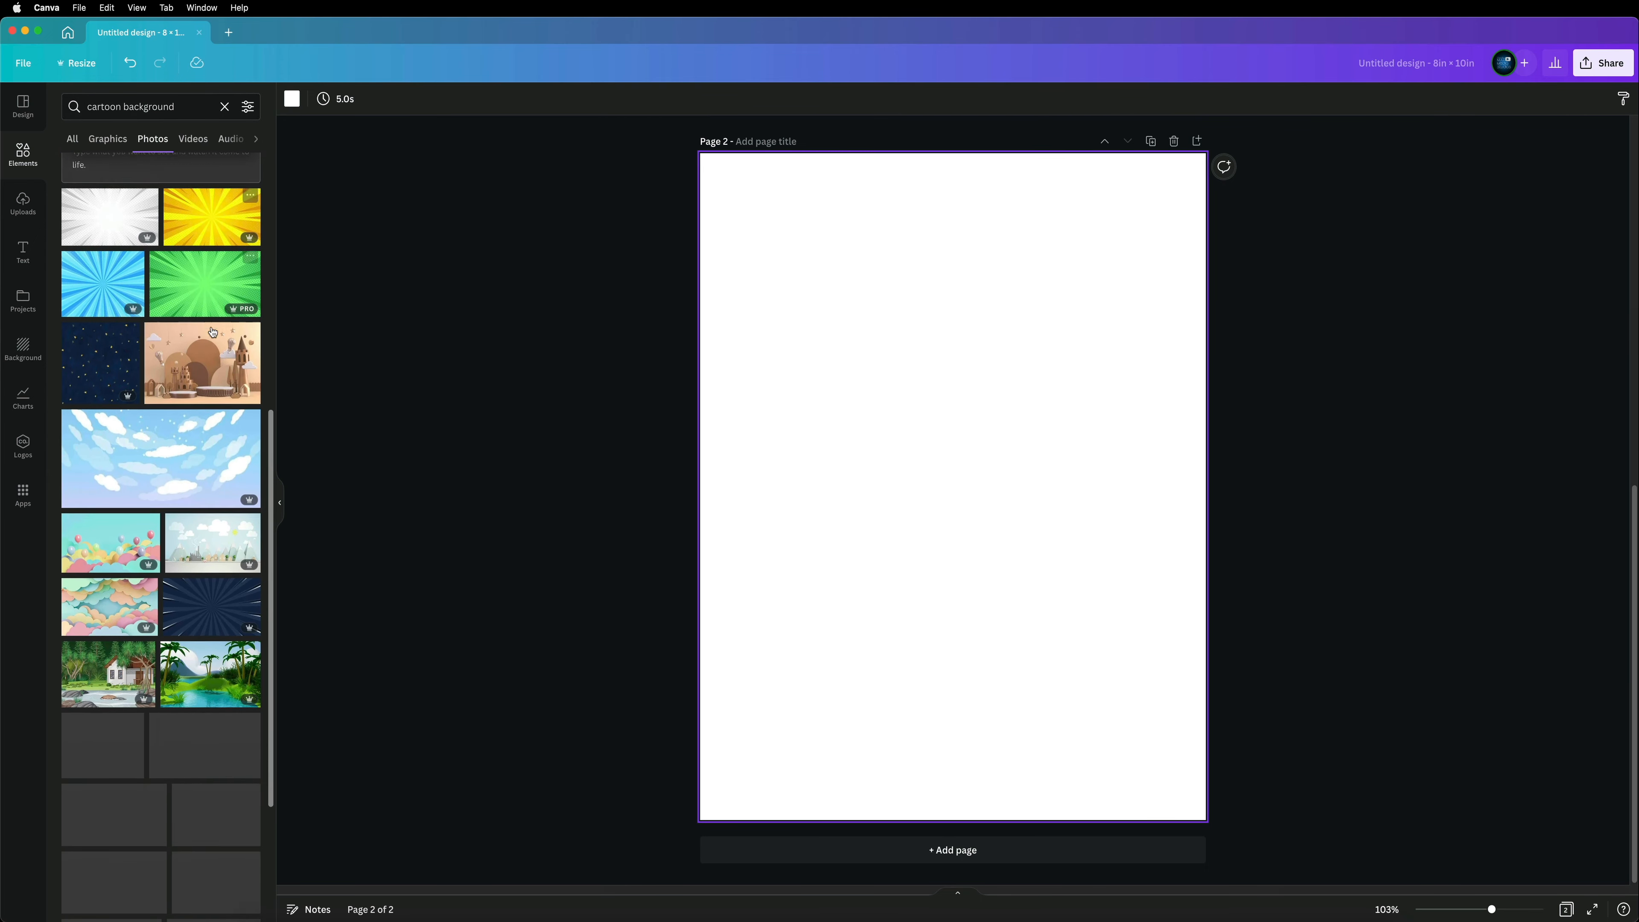
left_click_drag(92, 637, 730, 564)
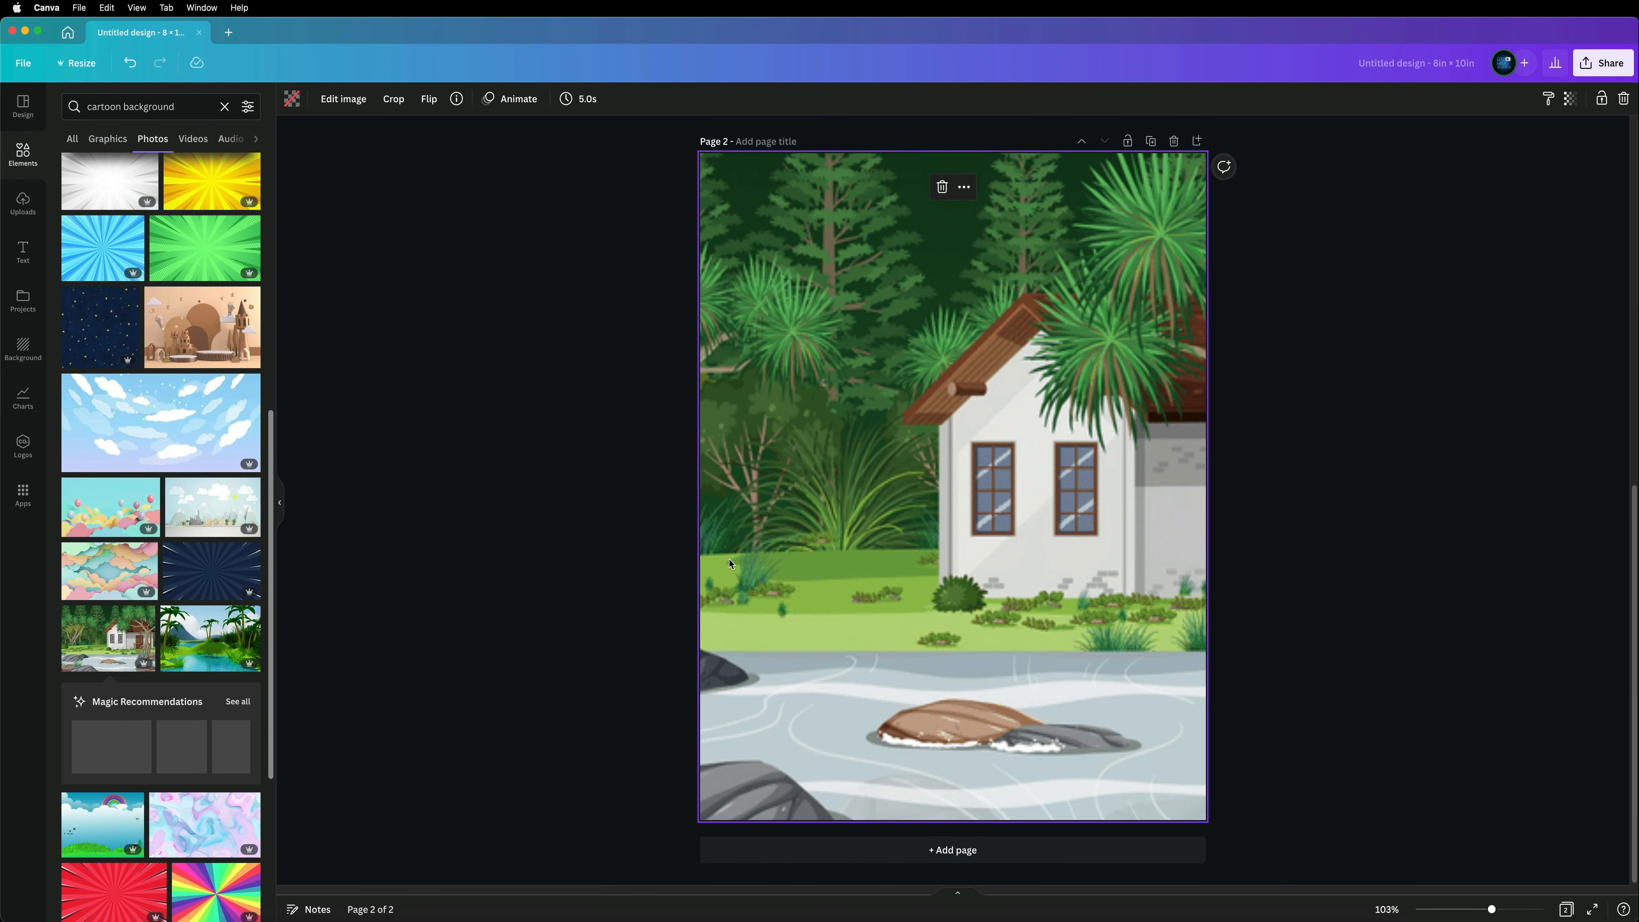
left_click(647, 480)
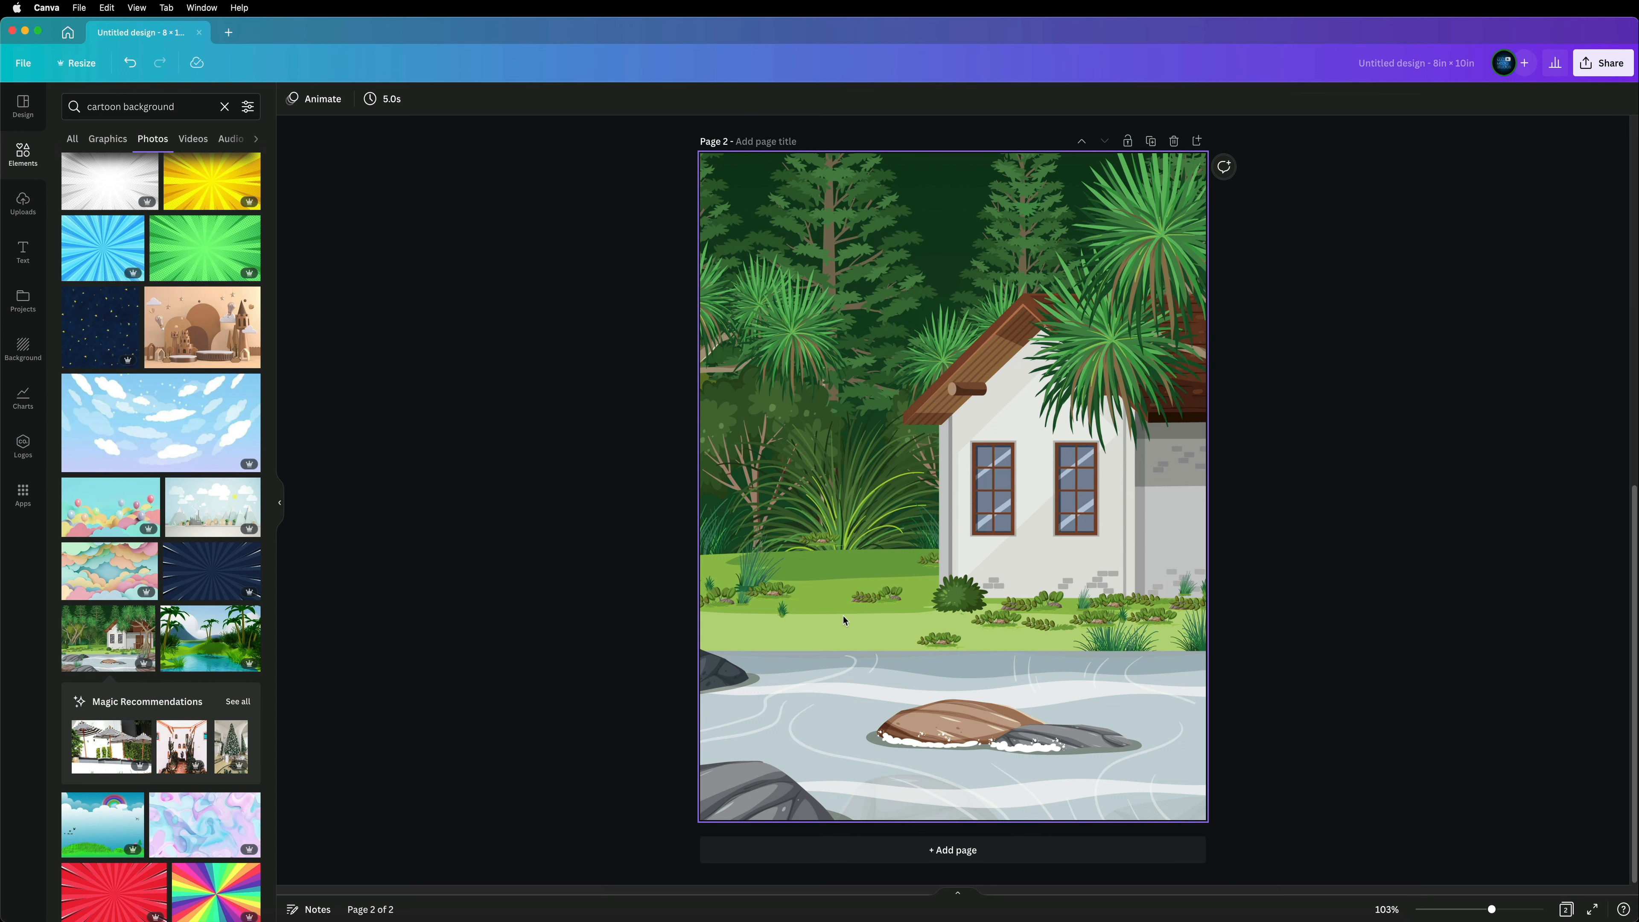
Search the graphics for "crocodile", place the green and yellow cartoon crocodile on the rock in the stream and enlarge it slightly.
left_click(187, 105)
type("crocodile")
key("Return")
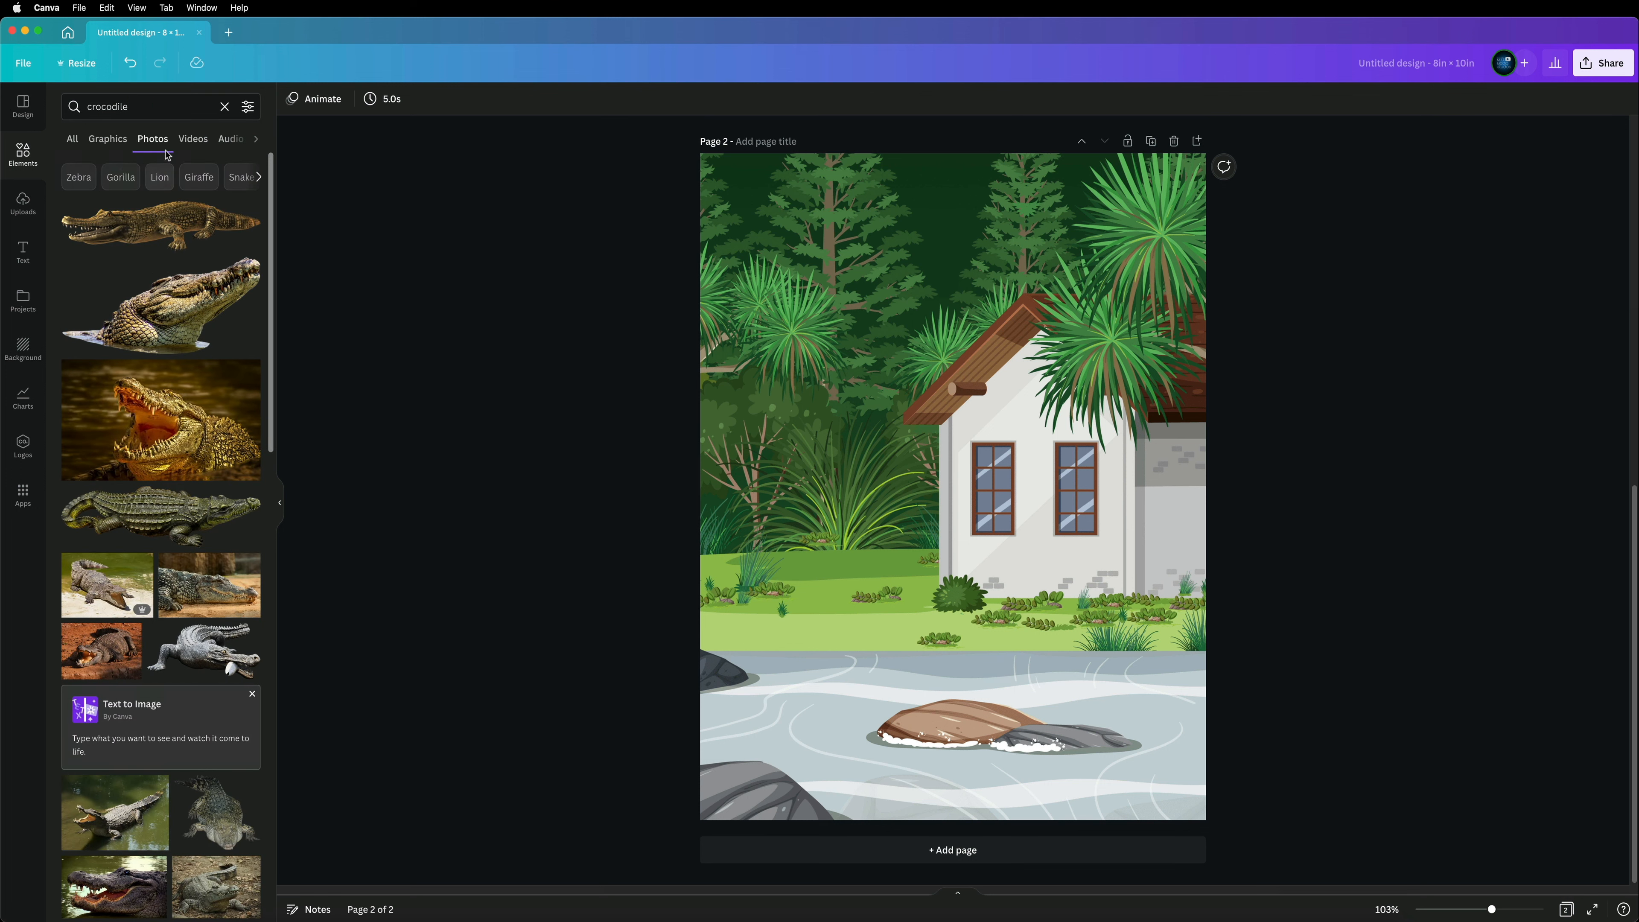
left_click(102, 143)
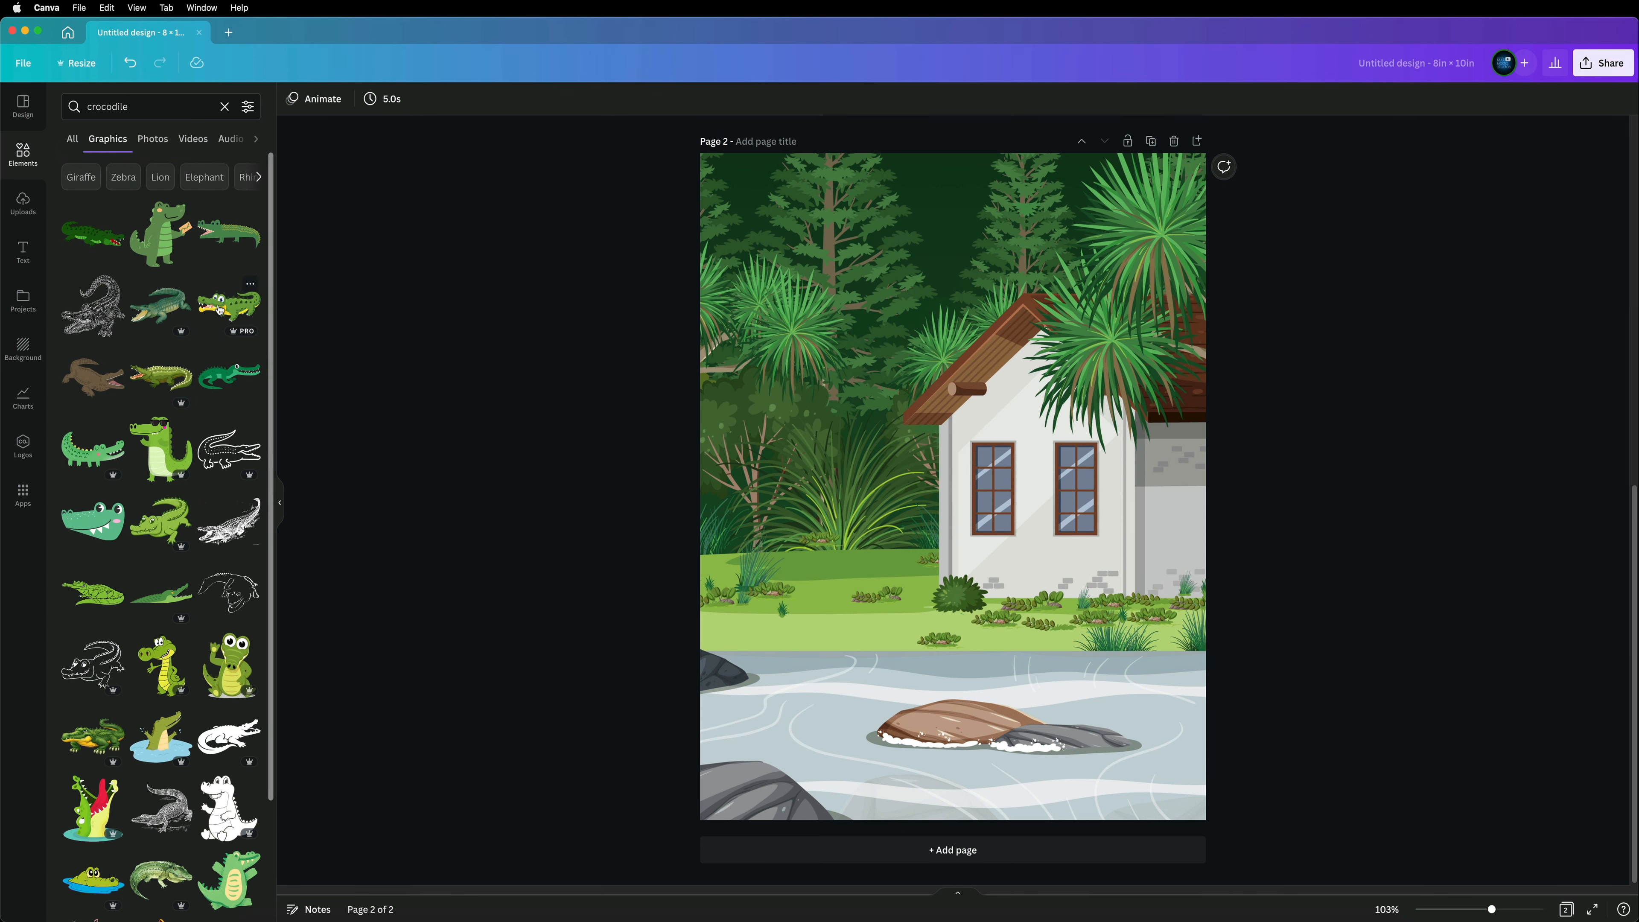
left_click_drag(220, 306, 929, 695)
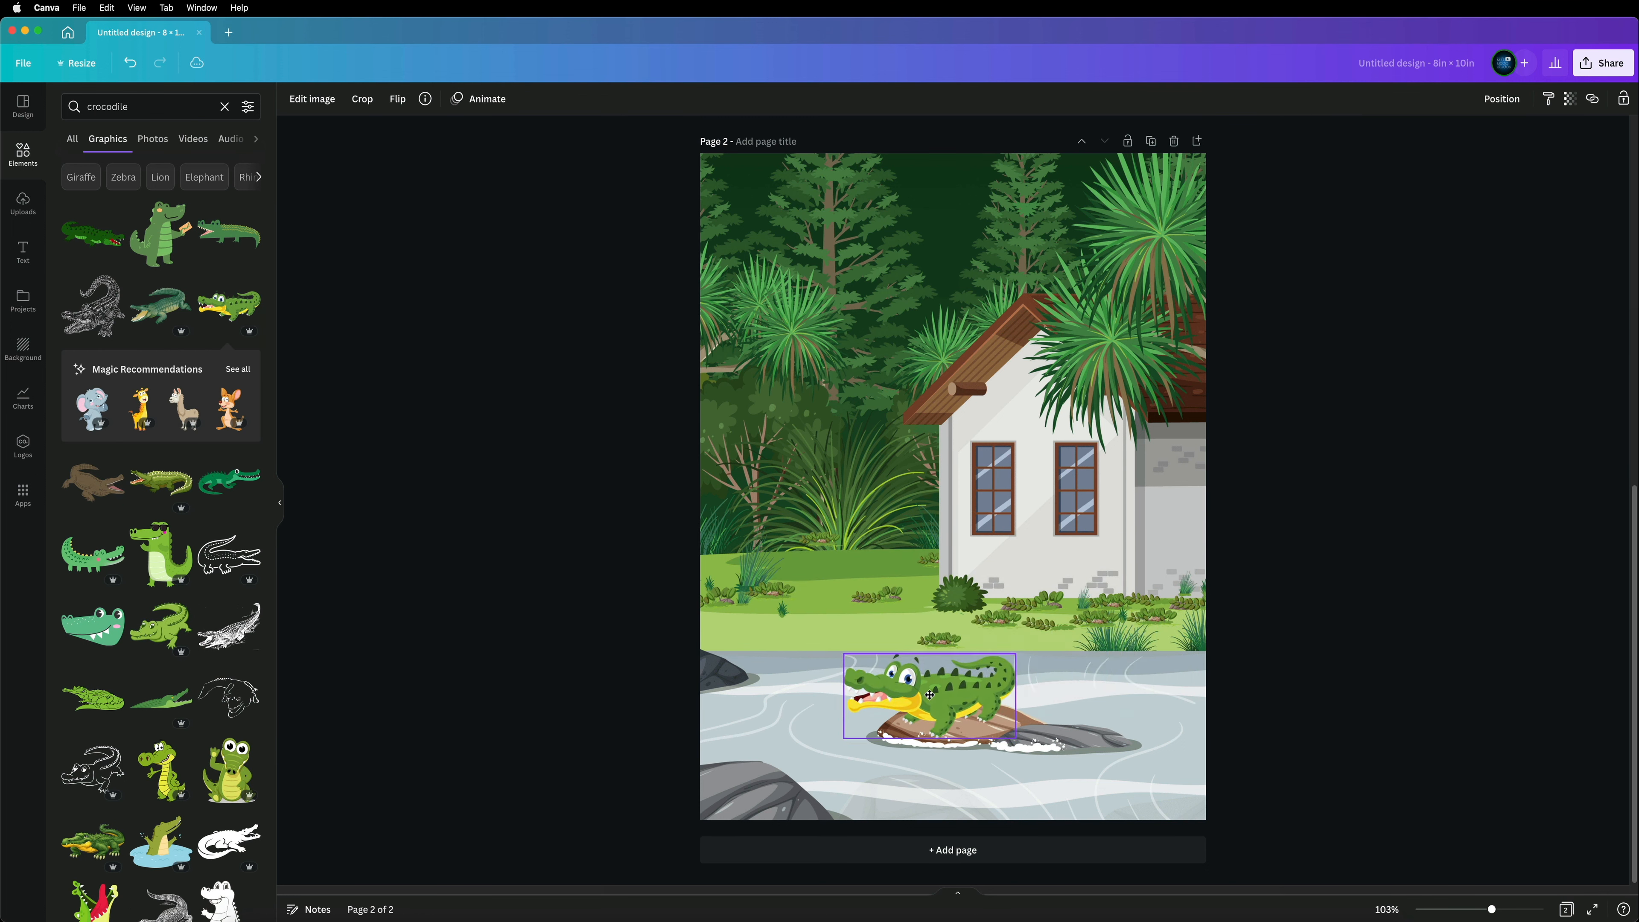
left_click_drag(1016, 655, 1031, 647)
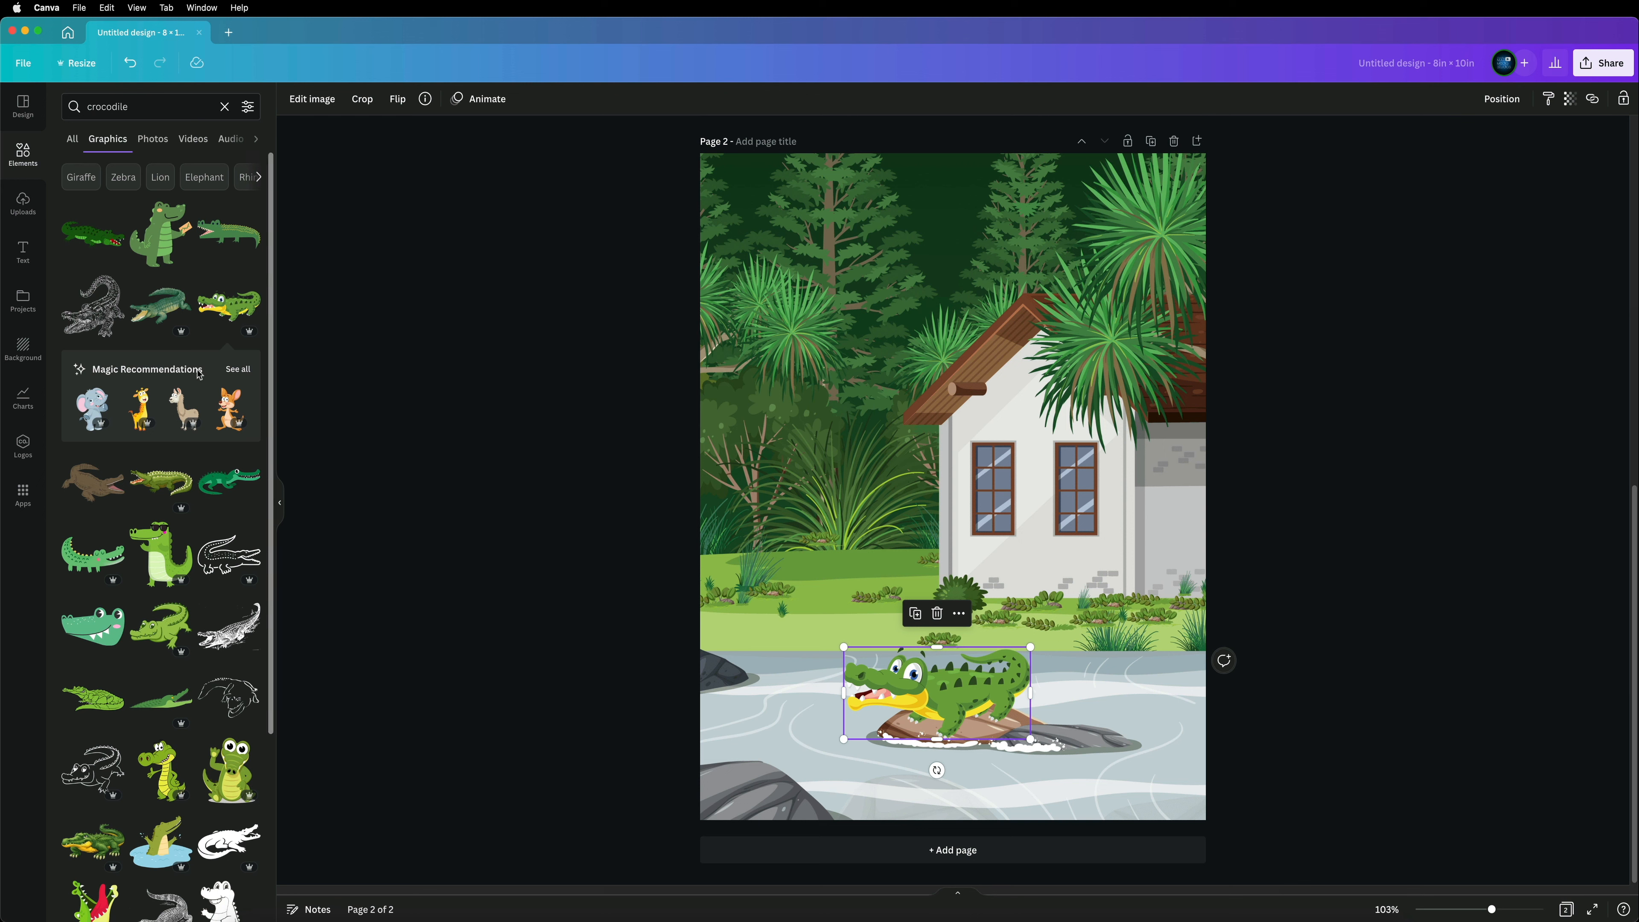
Add the cartoon kangaroo from the crocodile's magic recommendations, scale it down and position it on the grass left of the house.
left_click(238, 370)
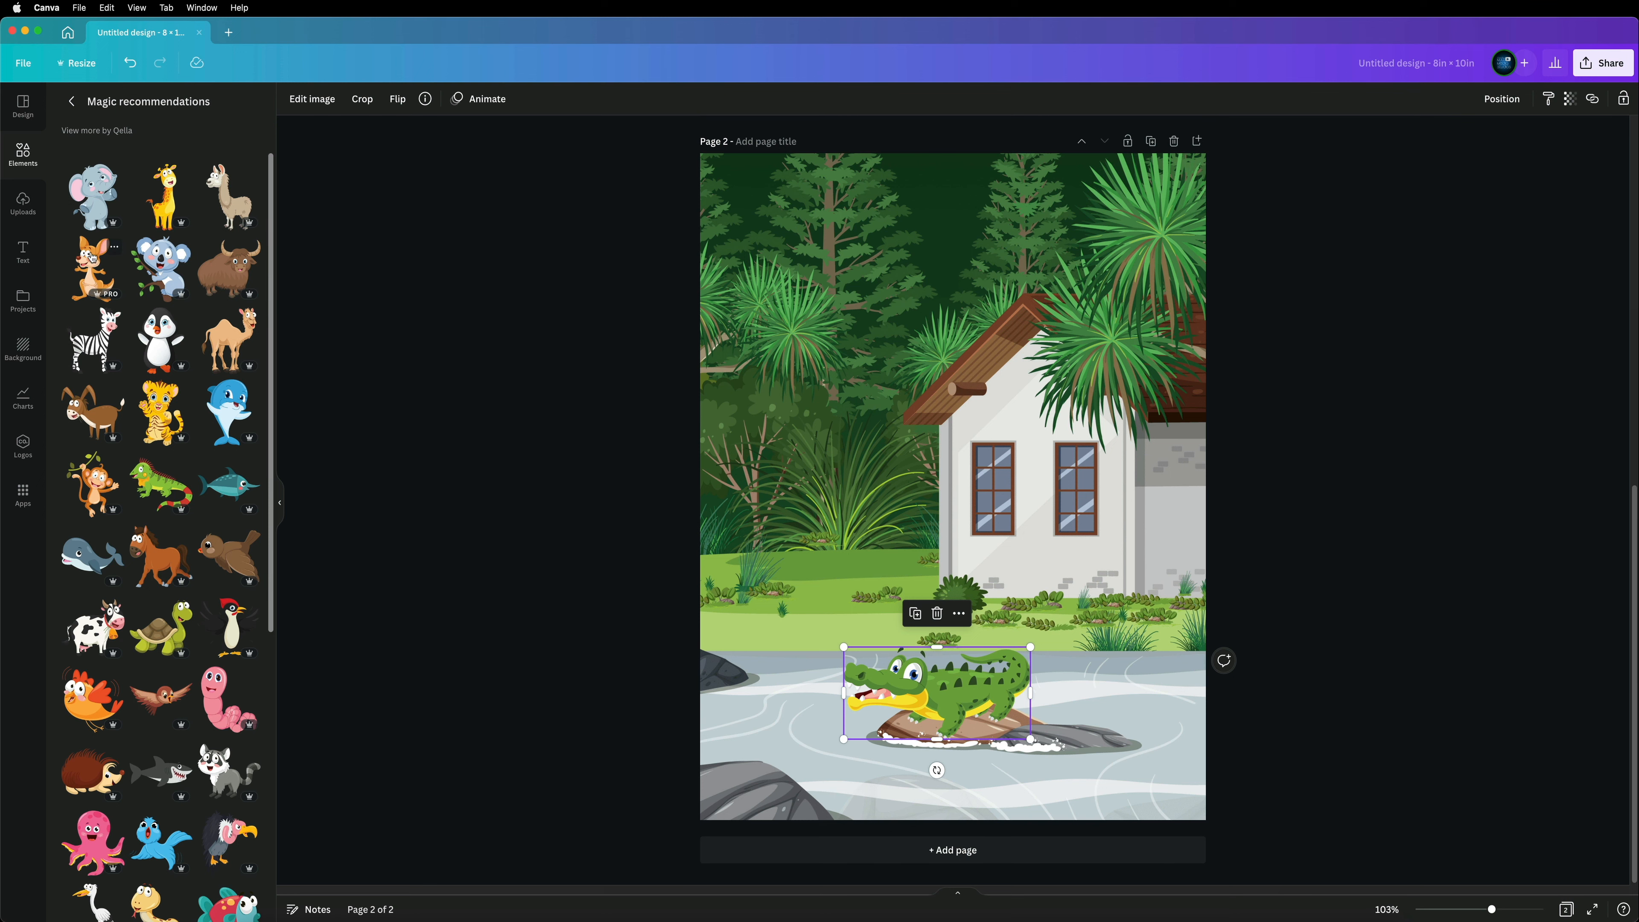
left_click_drag(91, 271, 906, 584)
left_click_drag(736, 374, 907, 644)
left_click_drag(1006, 707, 840, 431)
left_click_drag(918, 369, 778, 574)
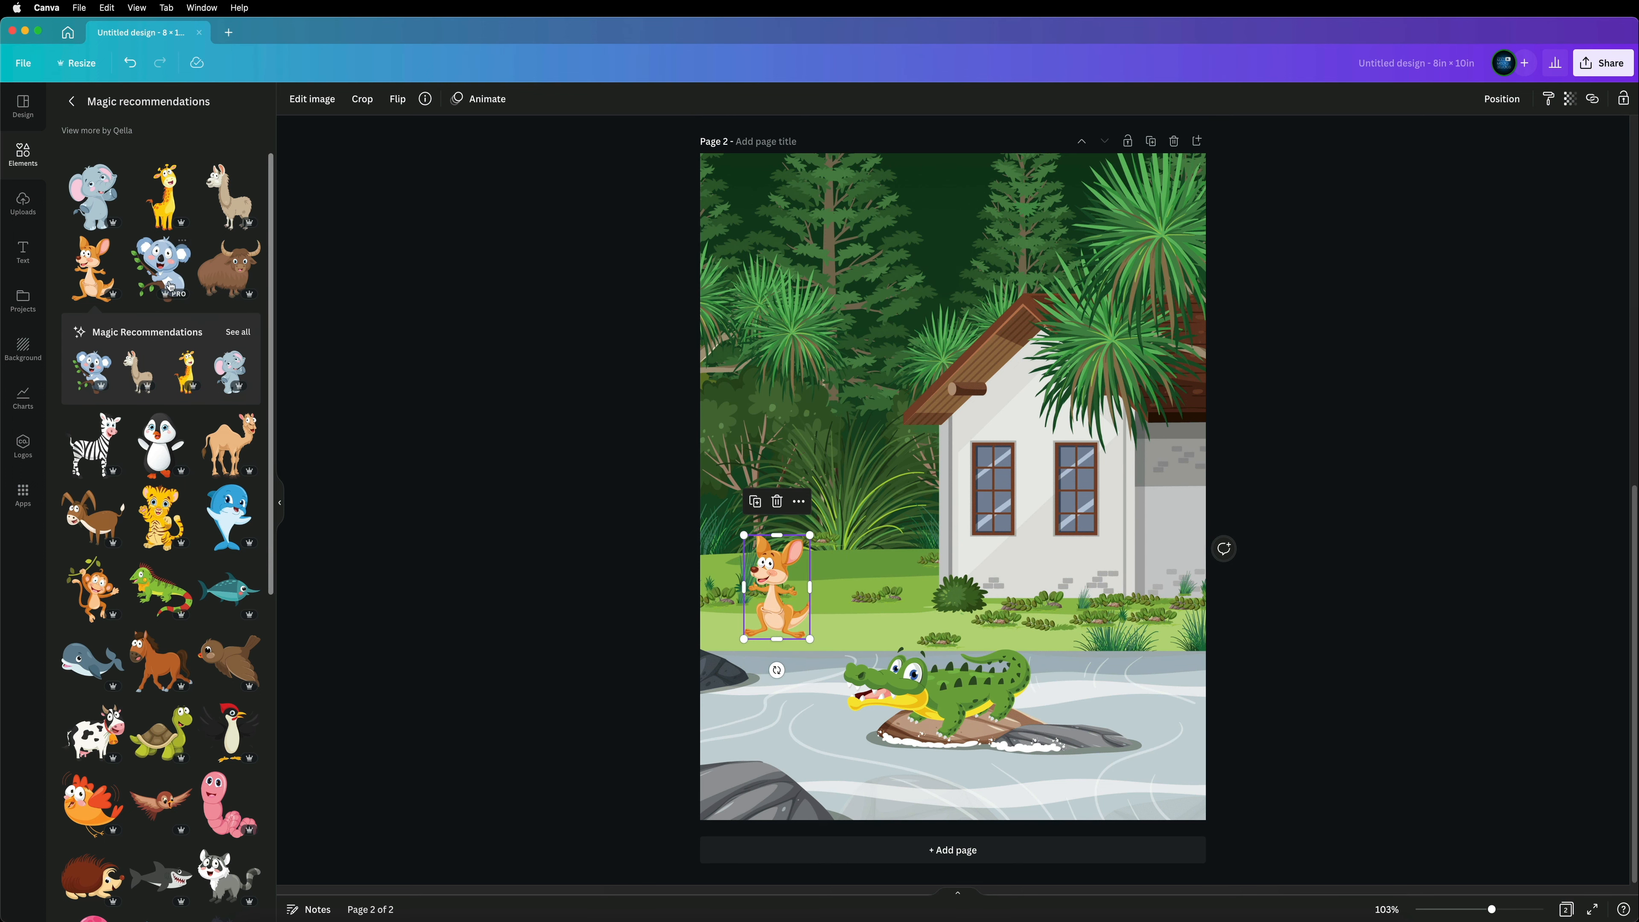
Add the blue cartoon koala to page 2, tilt it, shrink it and position it among the palm fronds on the house roof.
left_click_drag(160, 268, 1040, 566)
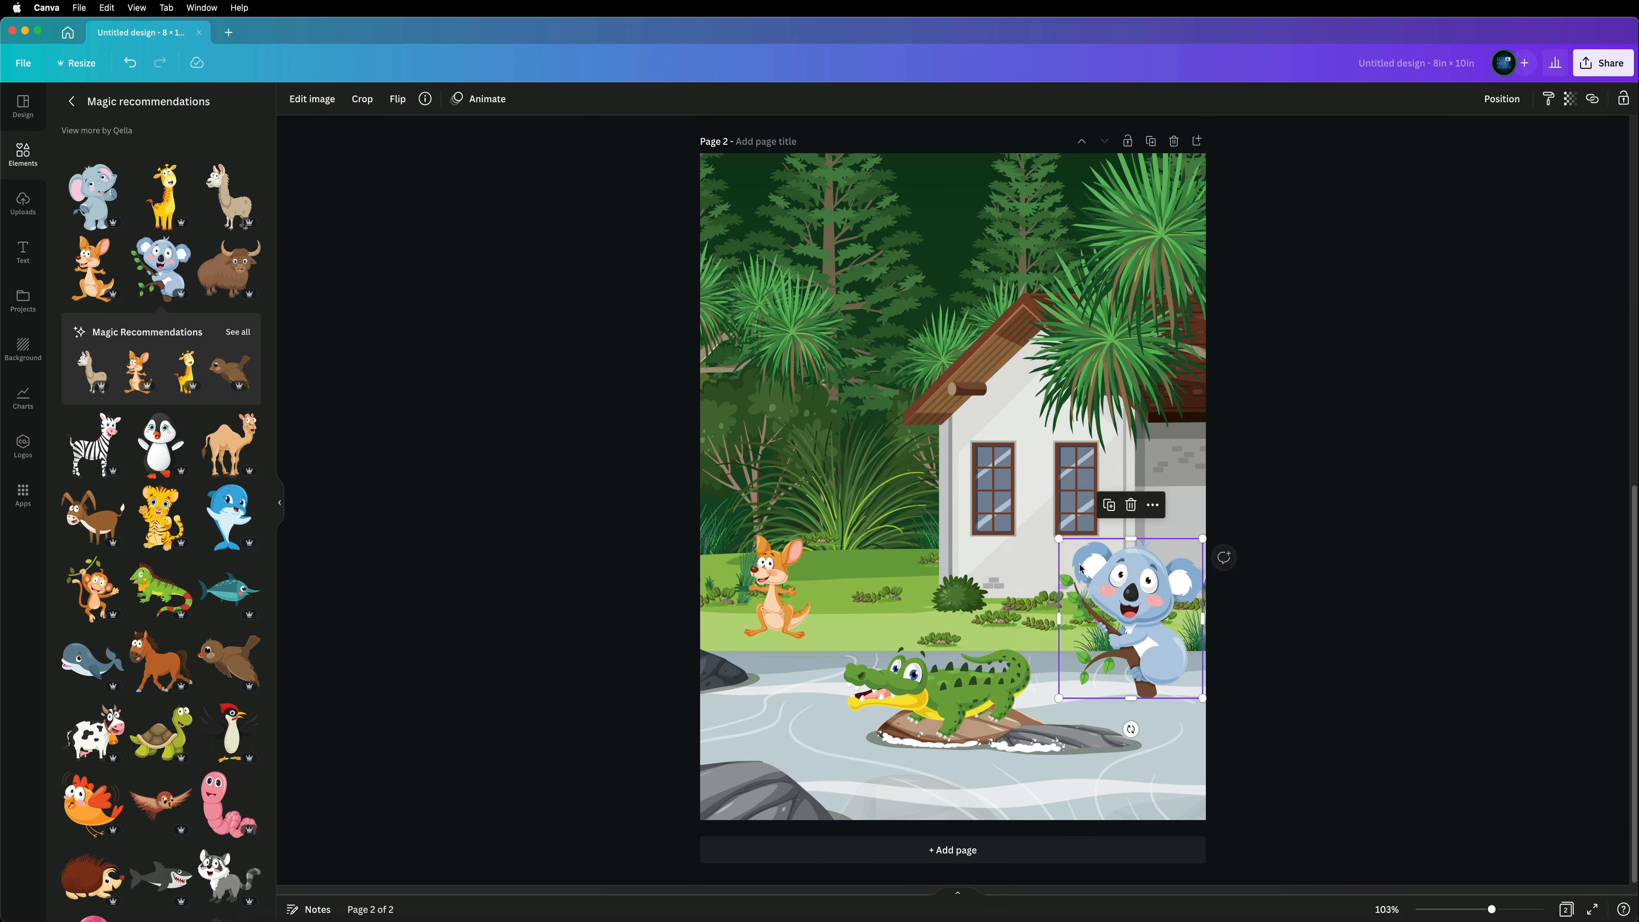
left_click_drag(1144, 583, 1137, 365)
left_click_drag(1124, 510, 1143, 528)
left_click_drag(1123, 426, 1179, 338)
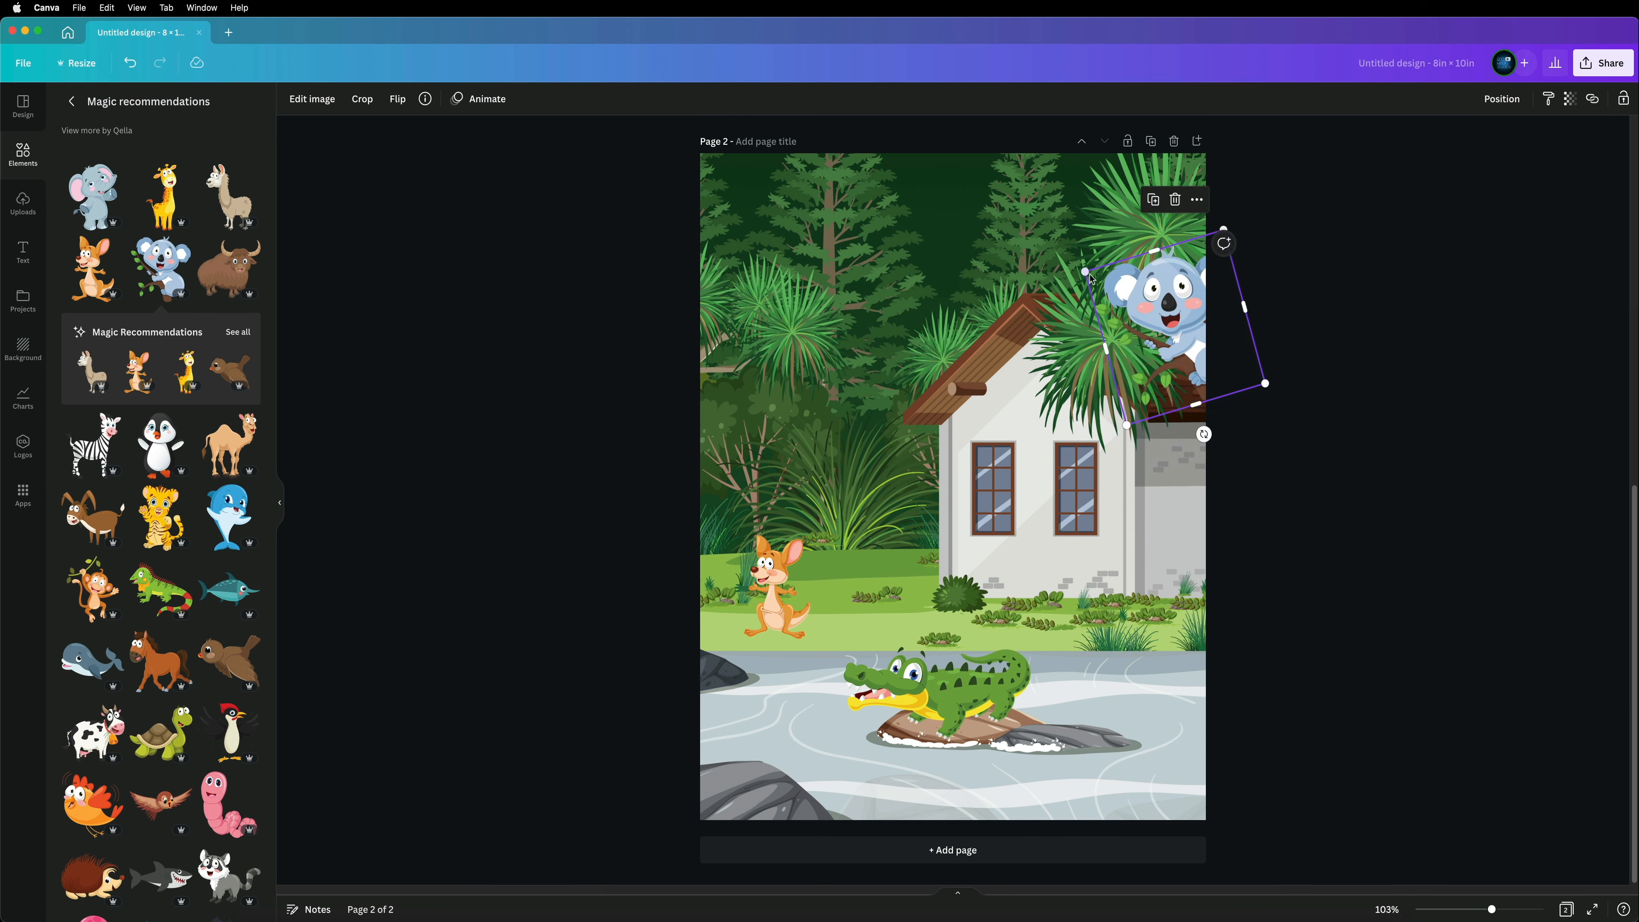
left_click_drag(1087, 274, 1164, 311)
left_click(1006, 297)
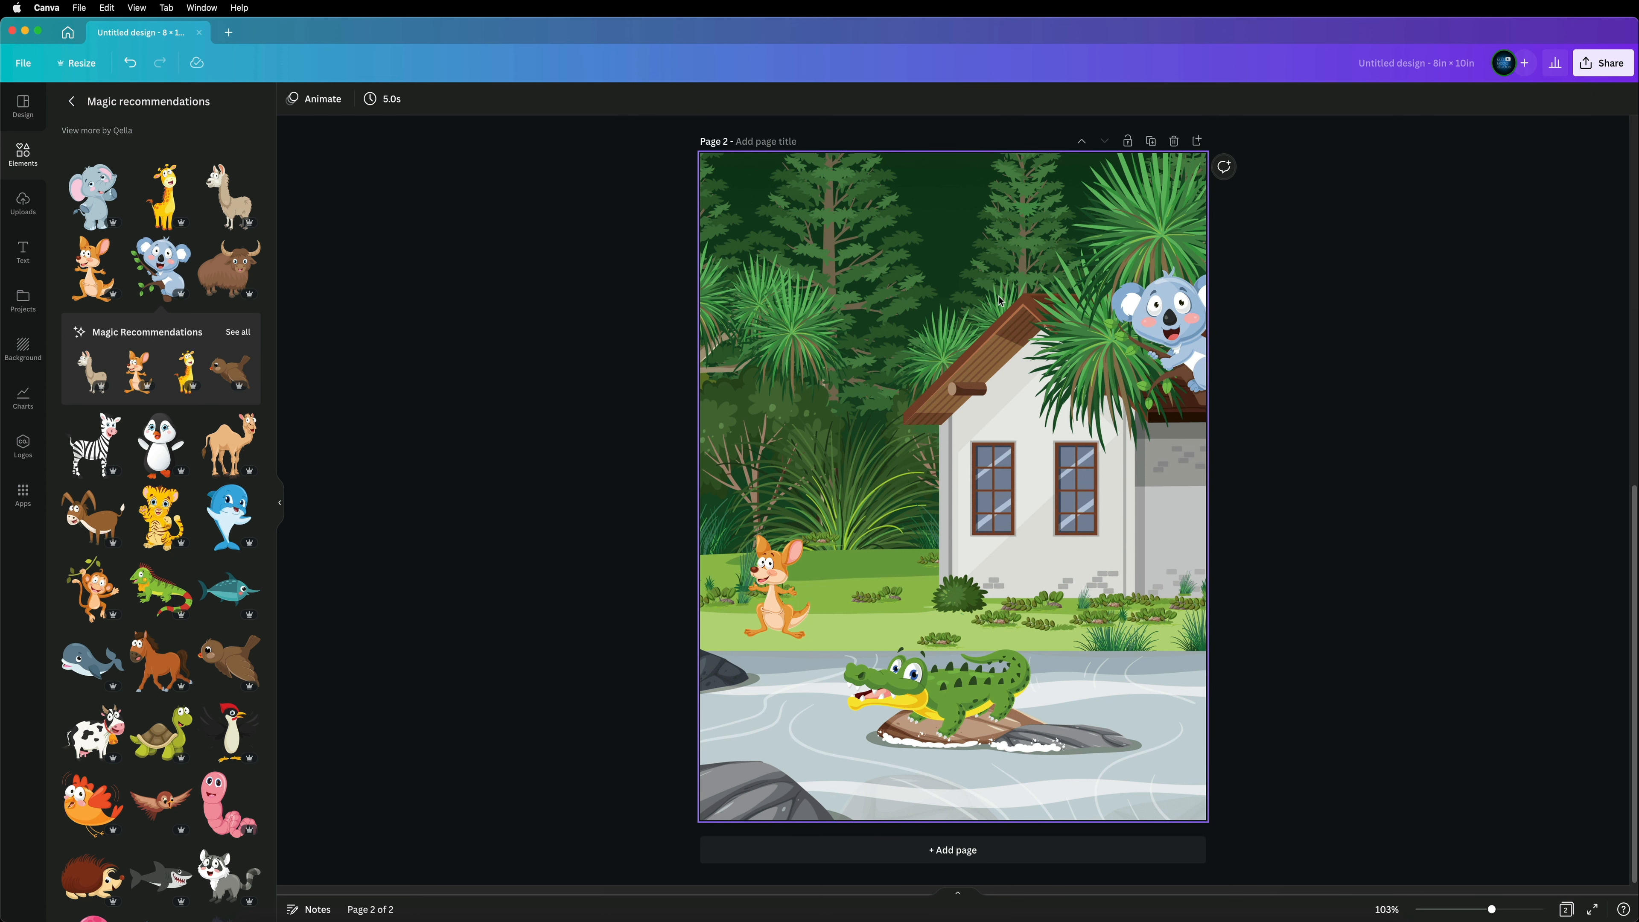
Add a blank page 3 and place the cartoon monkey swinging from a vine in its upper part.
left_click(1196, 141)
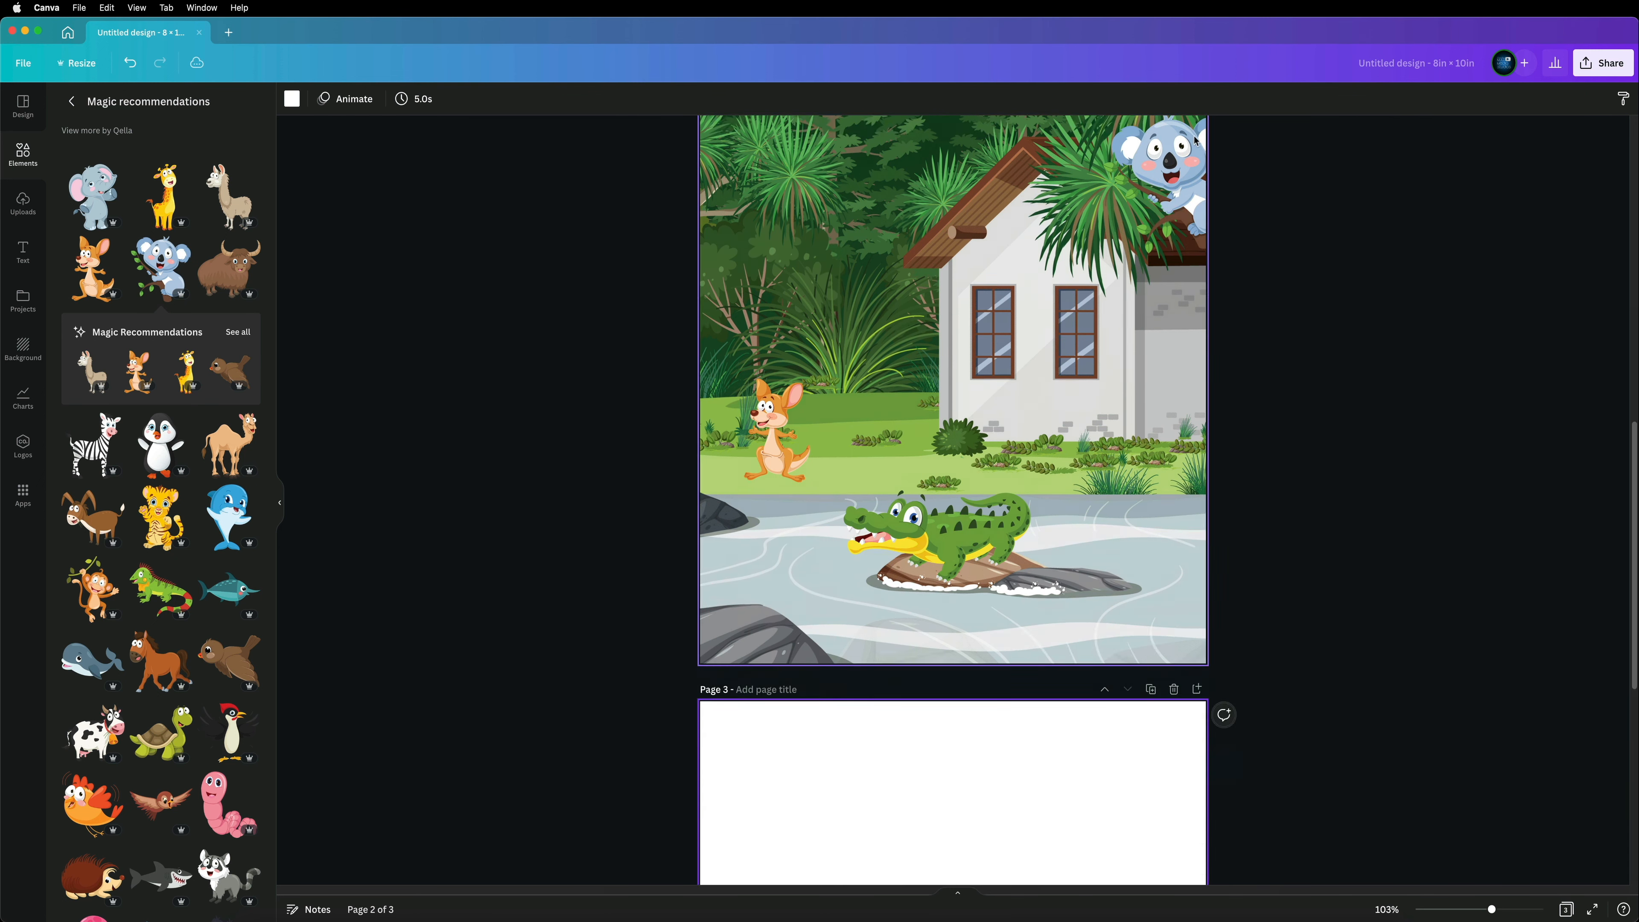
left_click(91, 589)
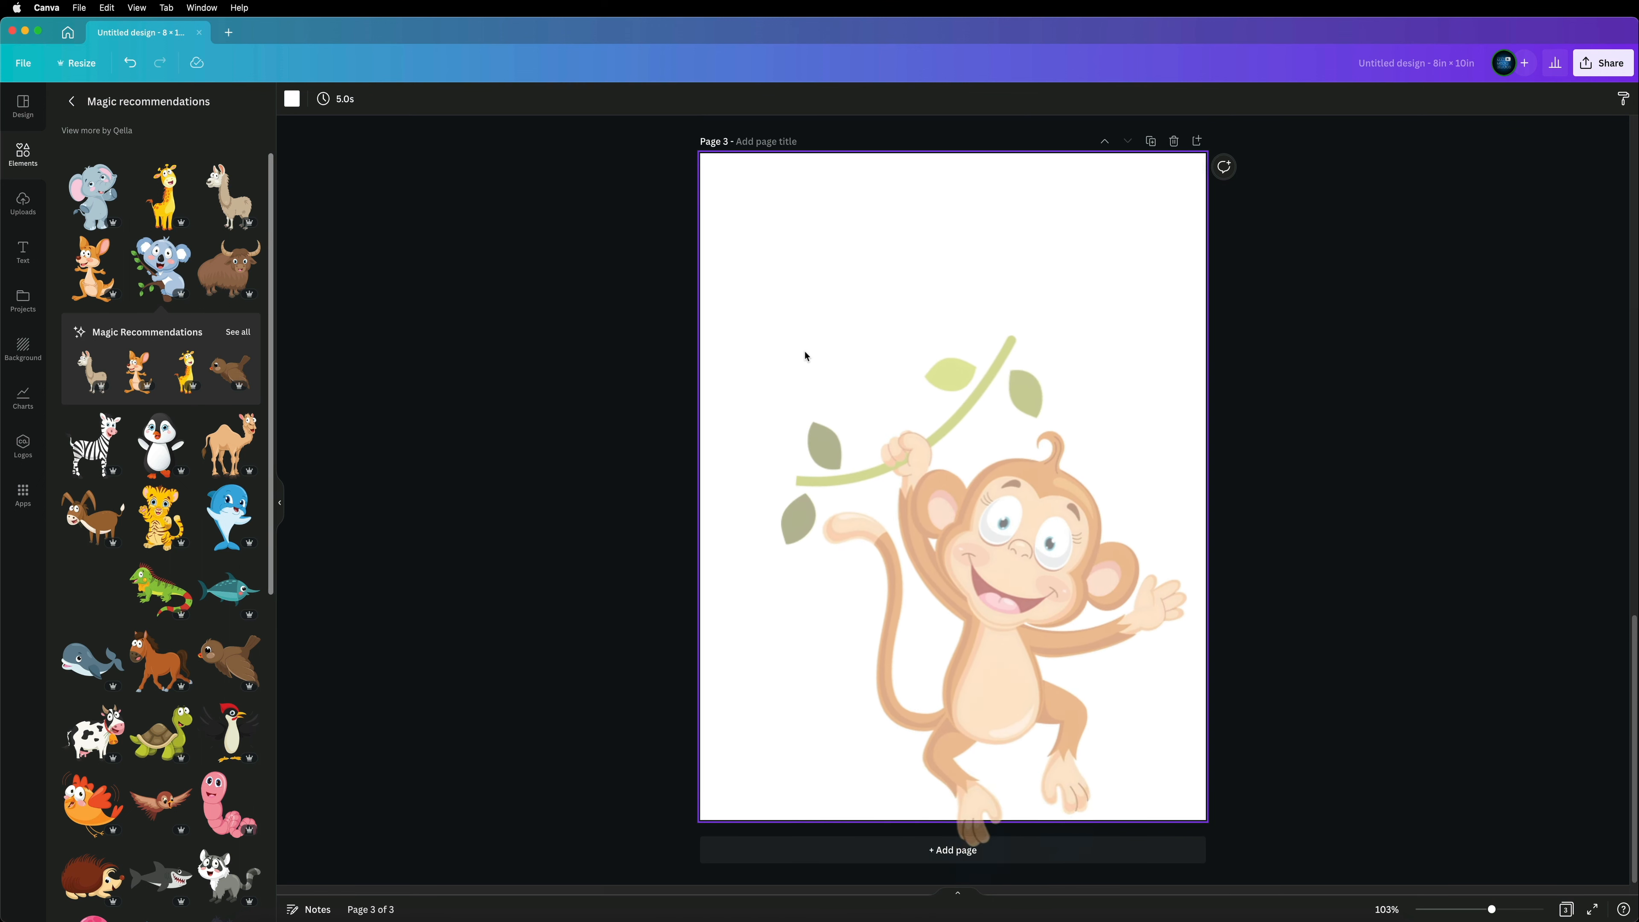
left_click_drag(964, 450, 877, 309)
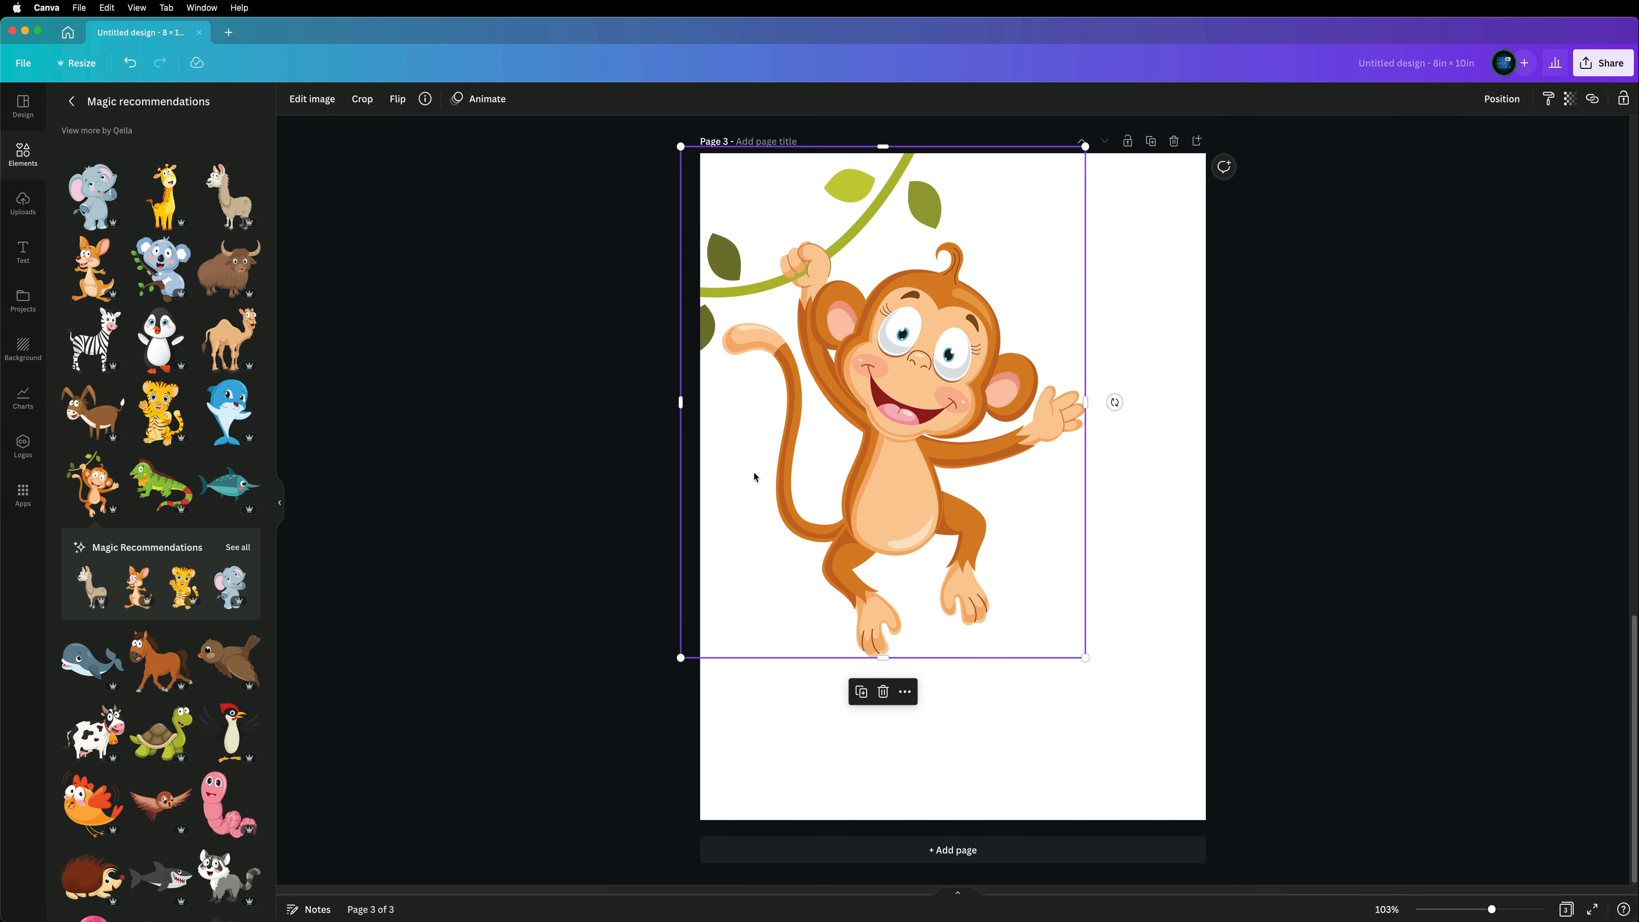
Search the graphics for "jungle" and enlarge the jungle clearing scene with hanging vines until it fills page 3.
left_click(72, 101)
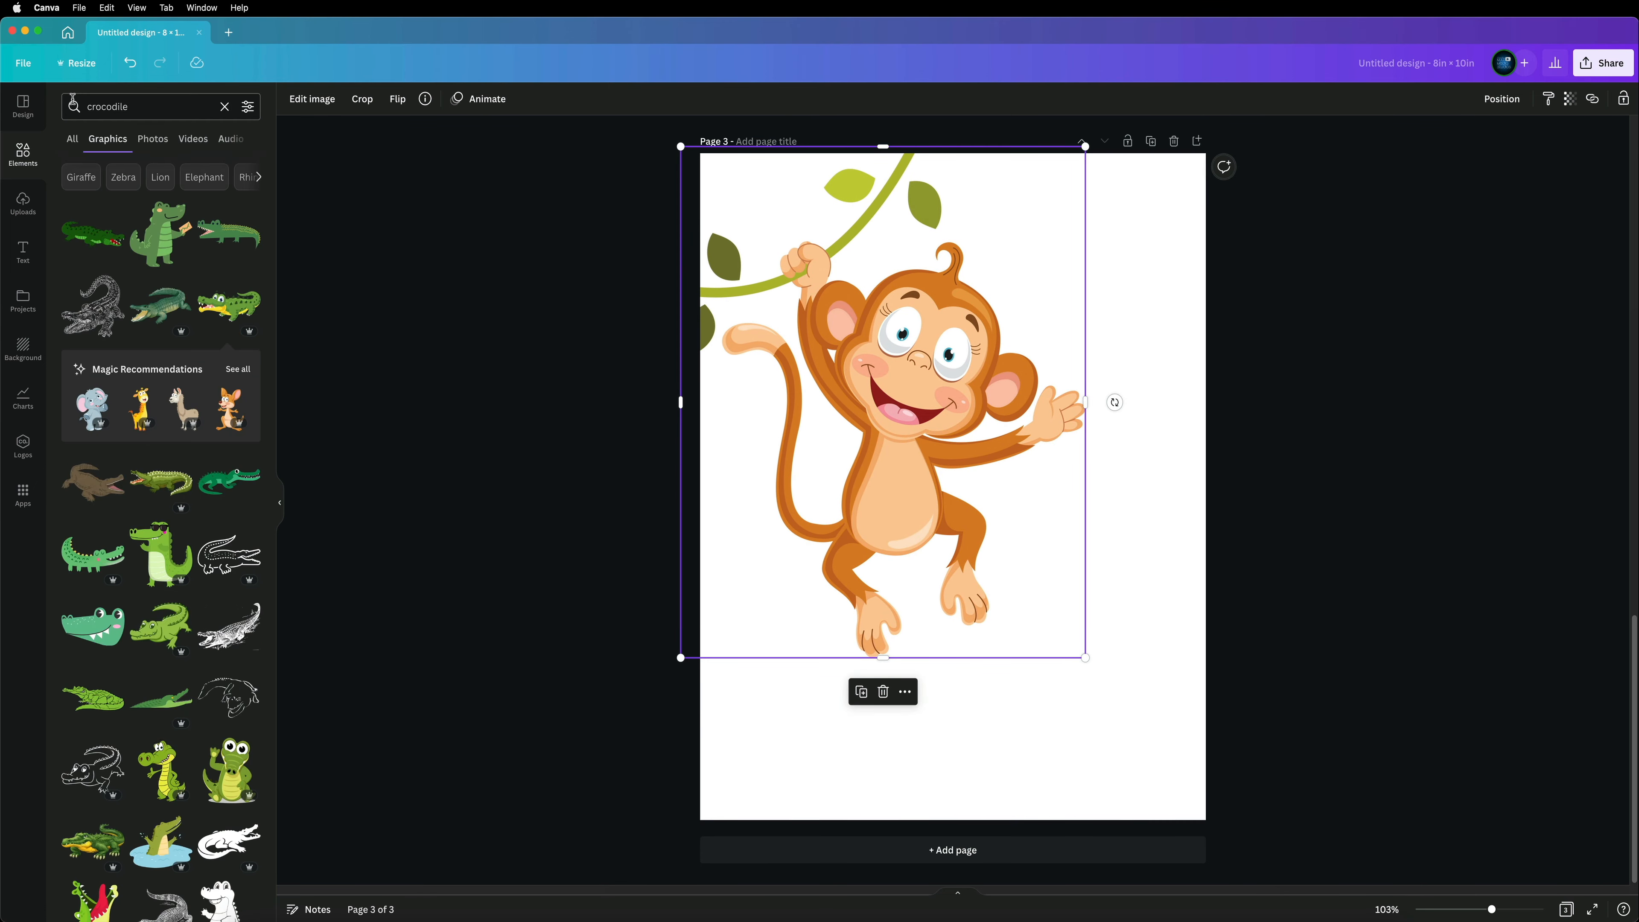
left_click(146, 107)
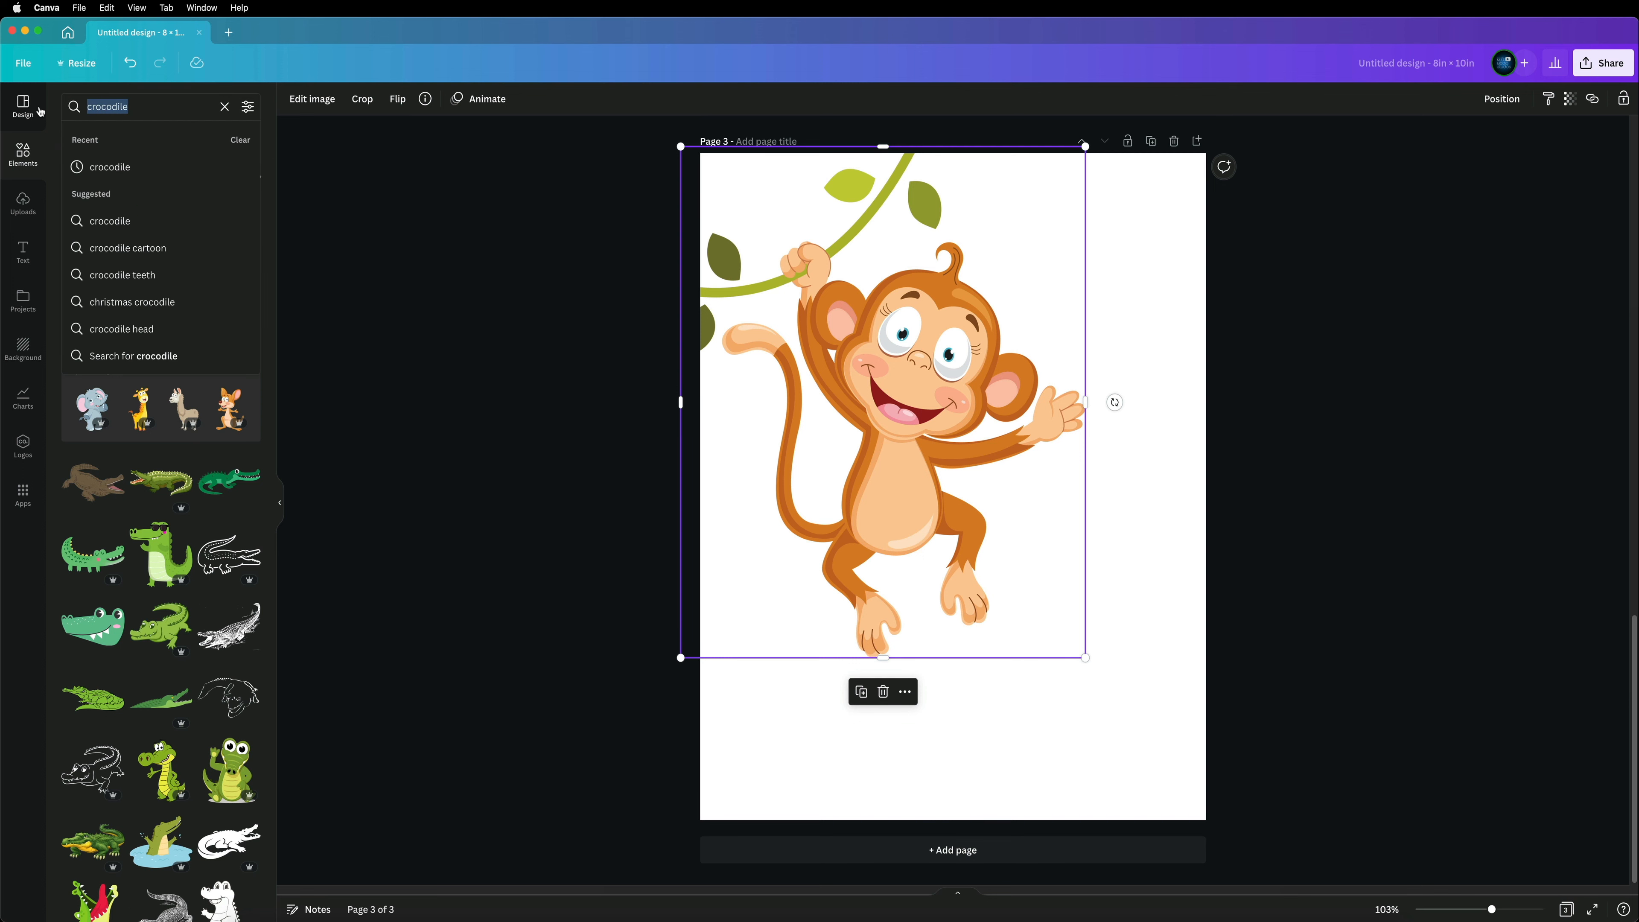
type("jungle")
key("Return")
left_click_drag(223, 313, 622, 193)
left_click_drag(1014, 436, 1318, 649)
left_click_drag(1296, 761, 1511, 902)
left_click_drag(1117, 544, 787, 538)
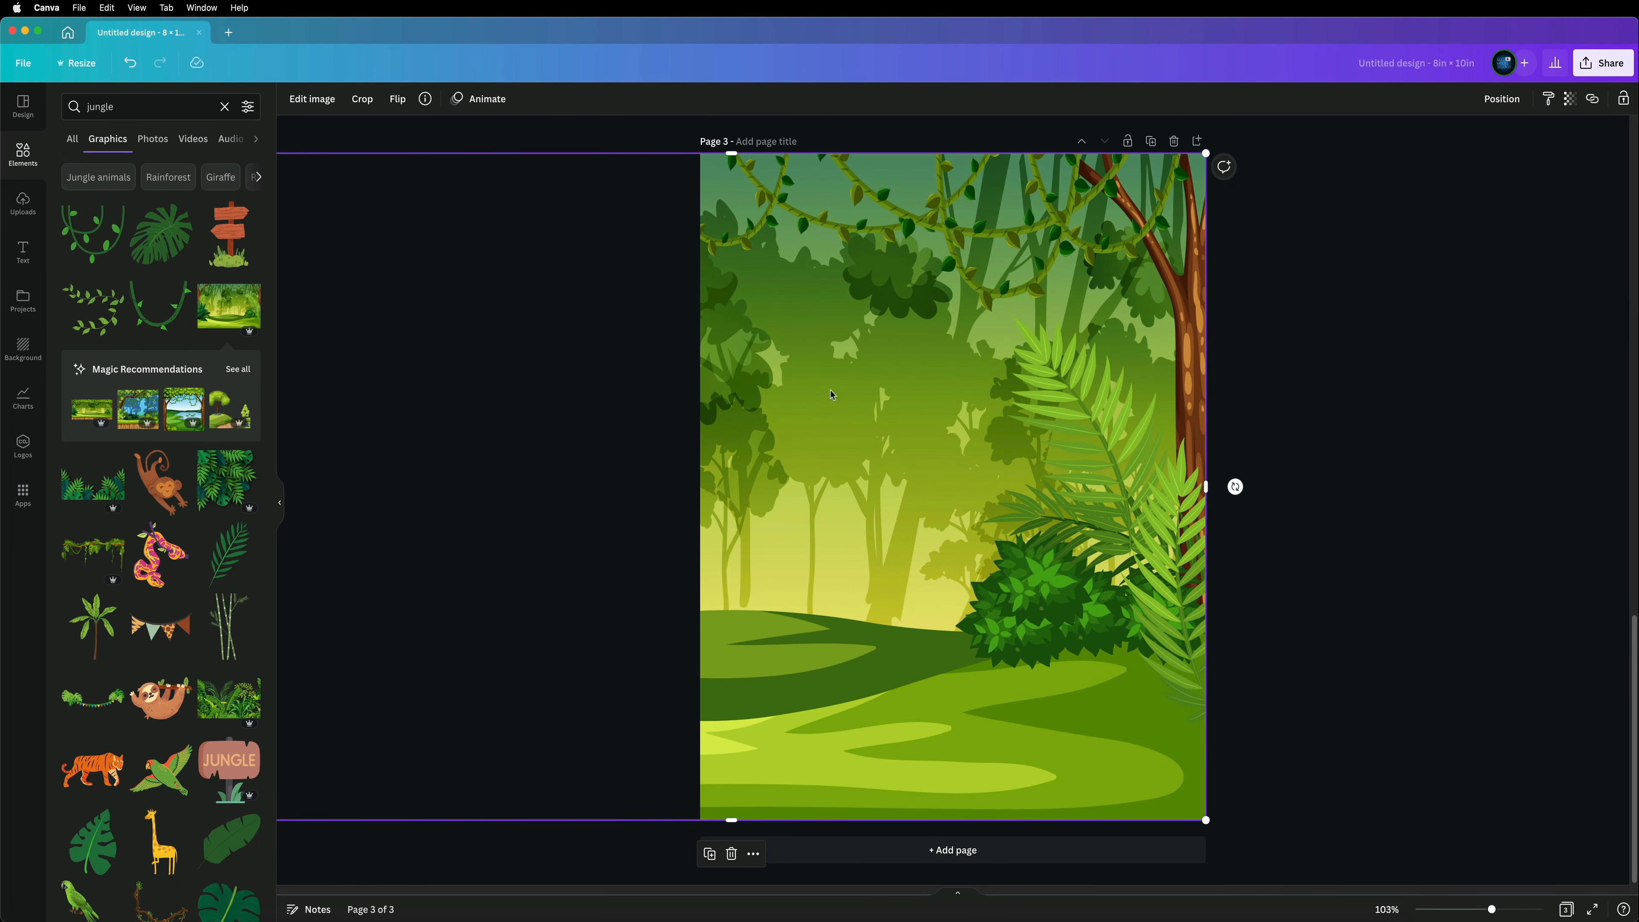
Send the jungle scene to the back of page 3, behind the monkey.
right_click(821, 346)
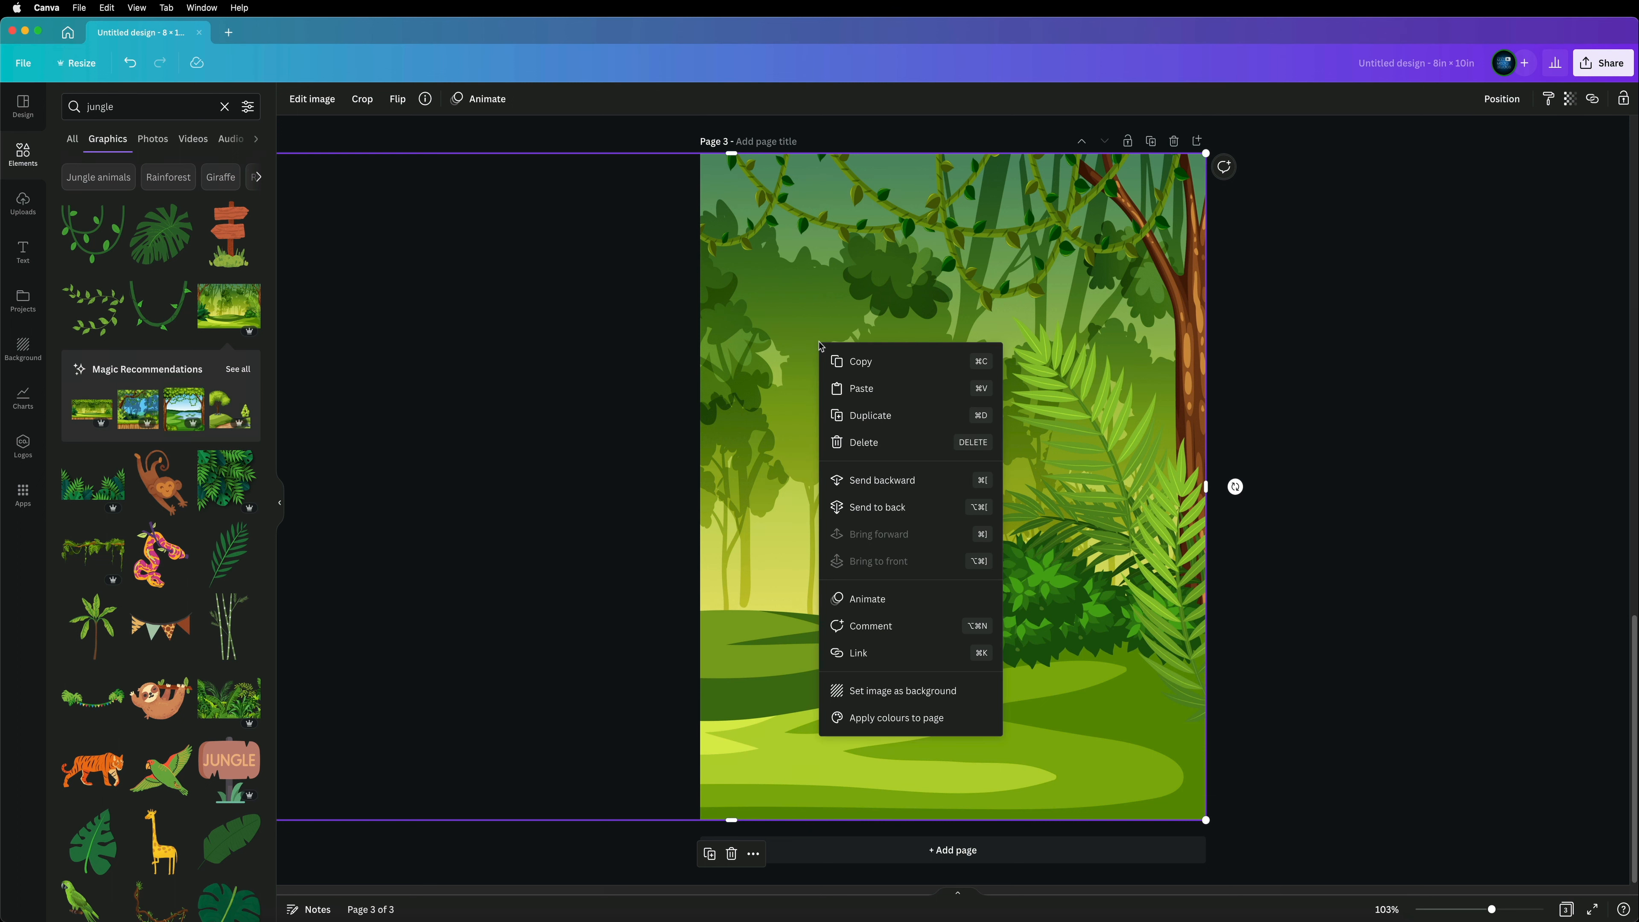
left_click(847, 506)
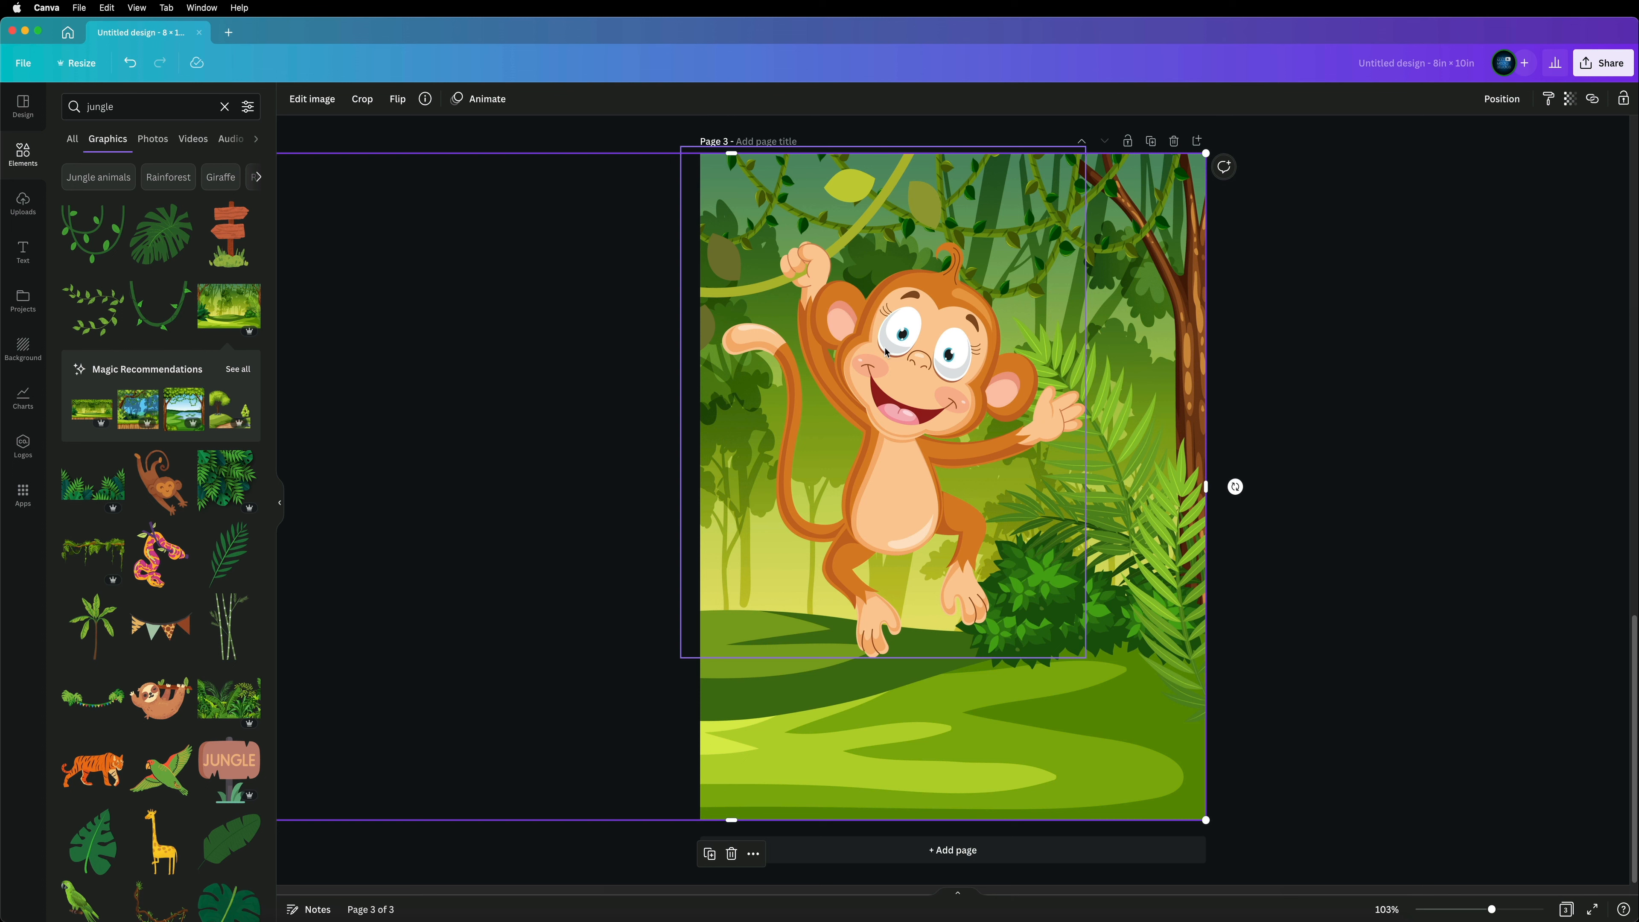
left_click(1294, 443)
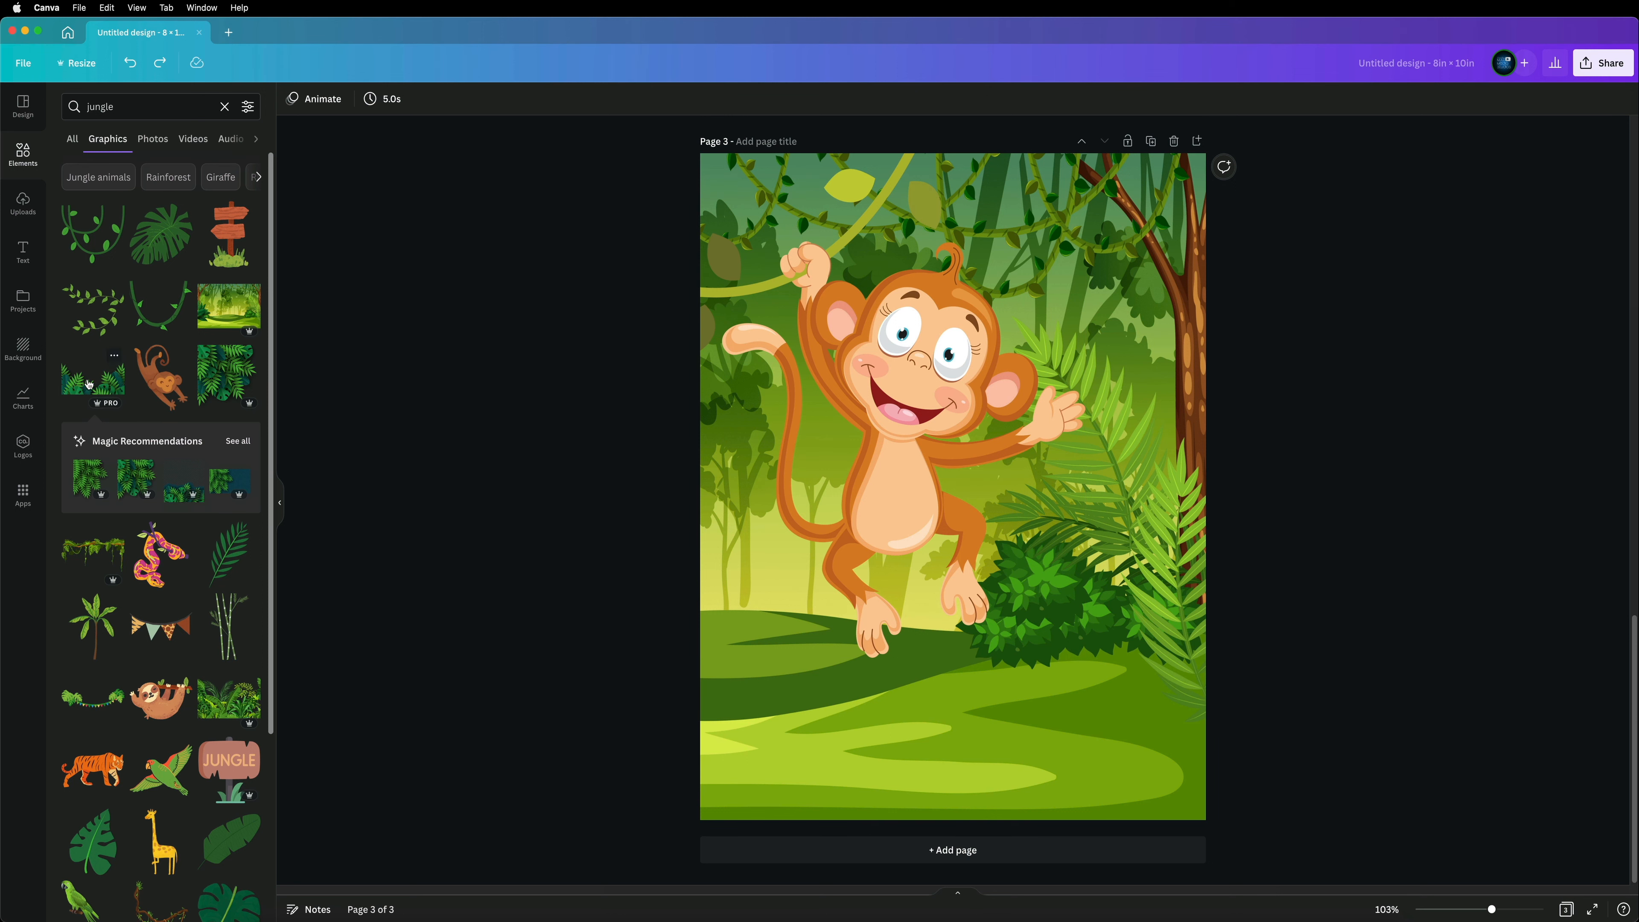
Add the dark green jungle foliage graphic along page 3's lower edge and stretch it to the full page width.
left_click_drag(92, 378, 905, 620)
left_click_drag(1016, 585, 769, 678)
left_click_drag(1106, 604, 1206, 550)
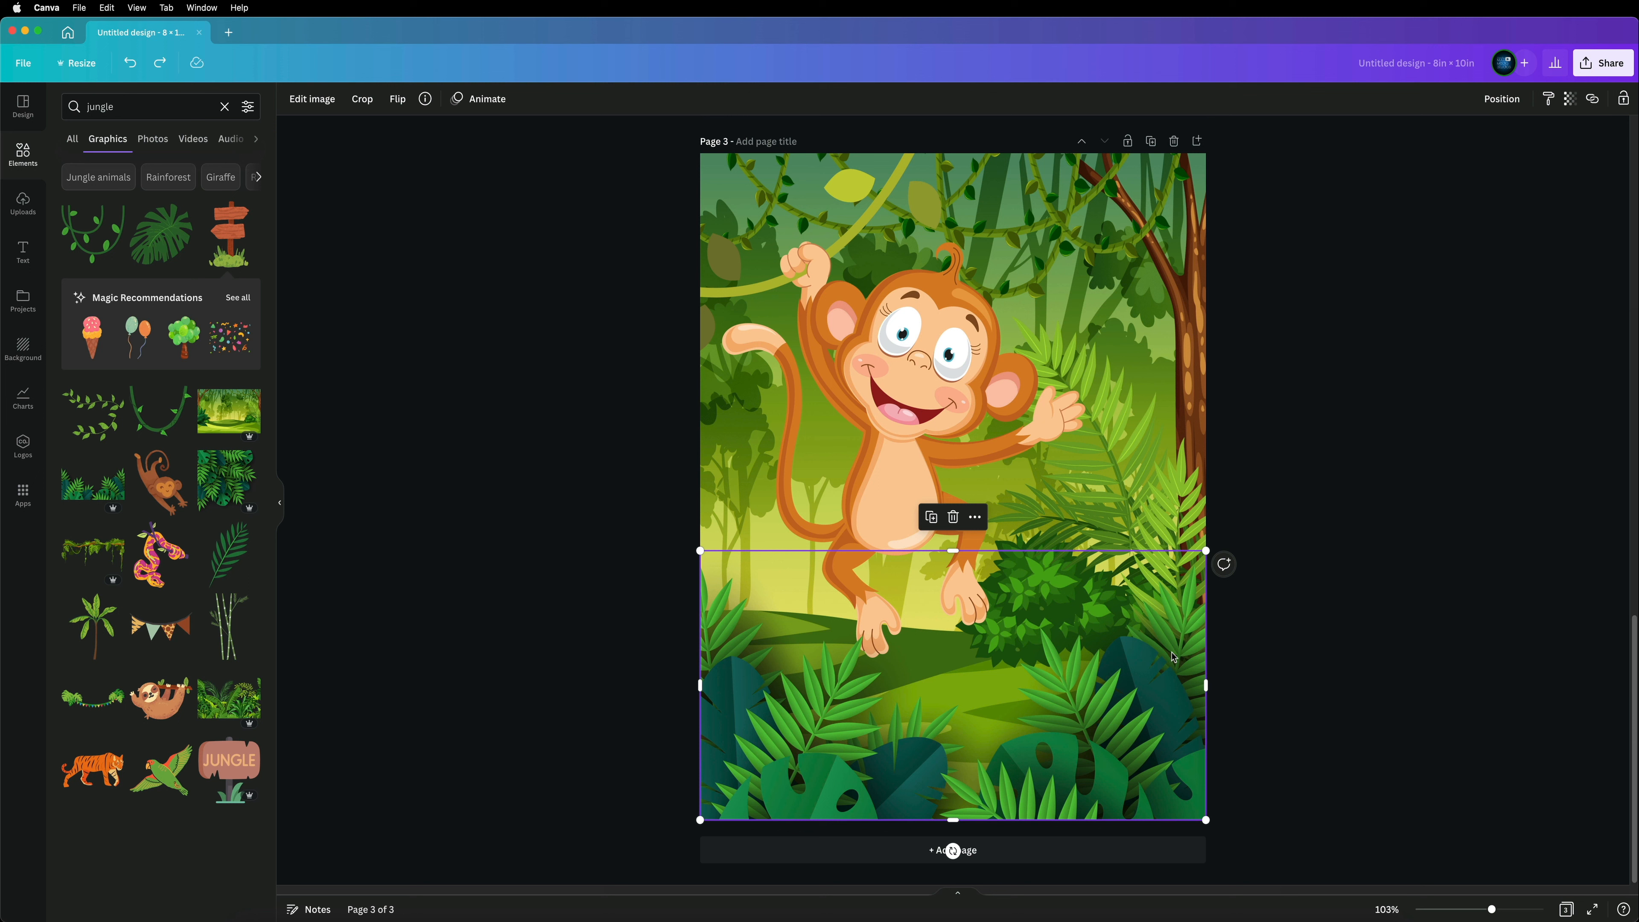
Place the wooden signpost below the monkey and send it backward twice, behind the foliage and the monkey's foot.
left_click_drag(229, 234, 892, 520)
mouse_move(971, 571)
left_mouse_down()
mouse_move(938, 573)
mouse_move(971, 583)
left_mouse_up()
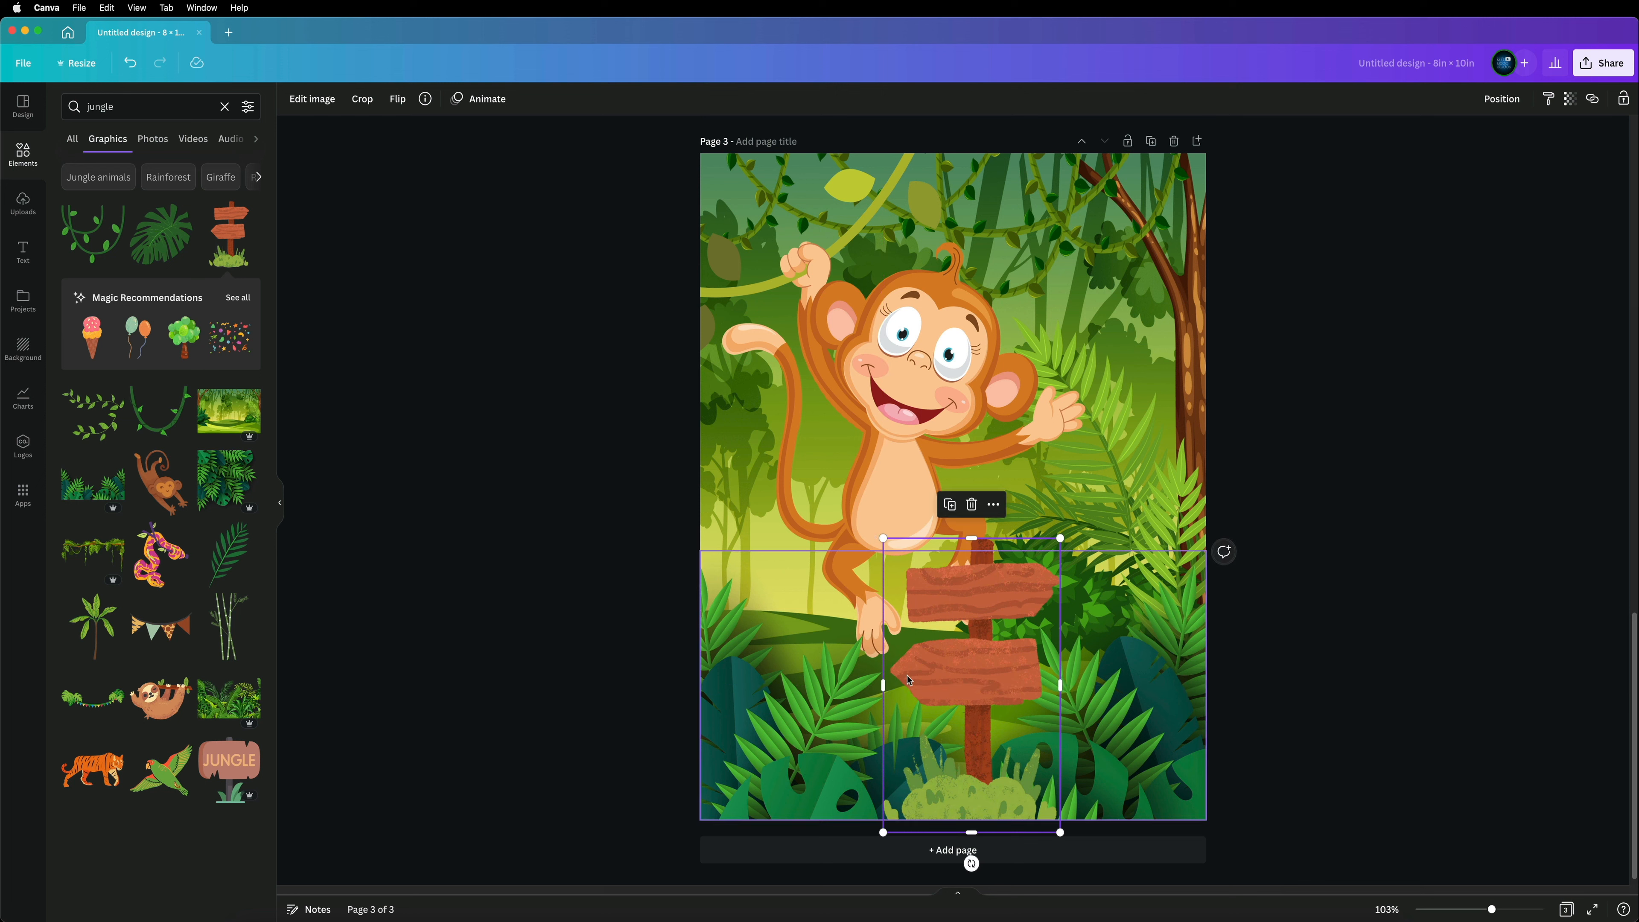
right_click(969, 586)
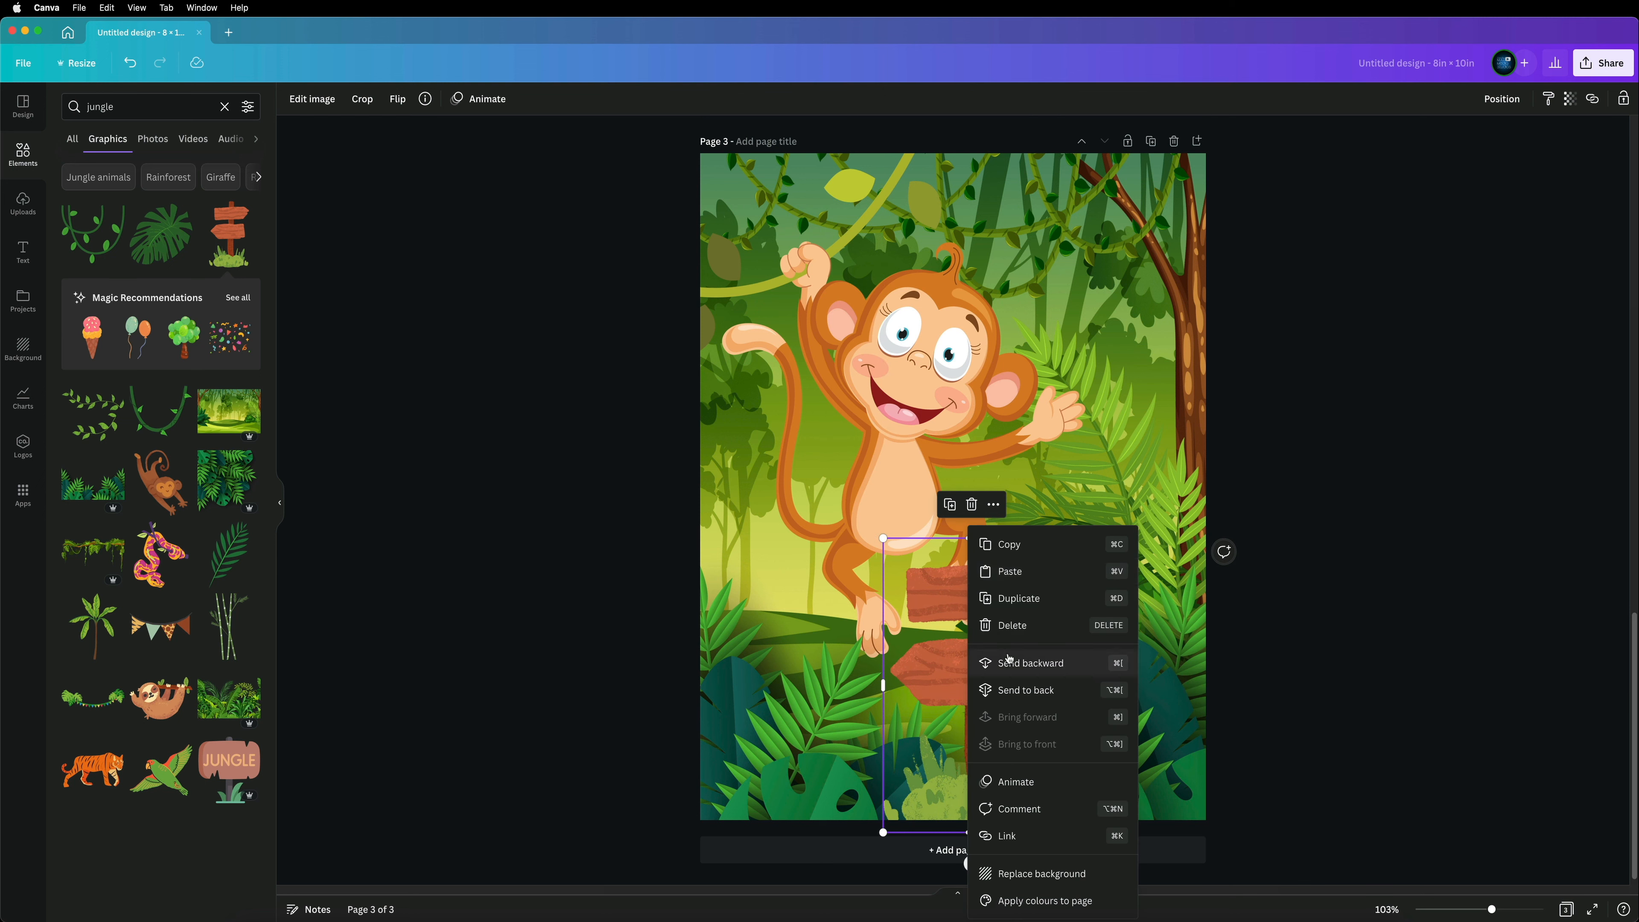
left_click(1011, 662)
right_click(1014, 605)
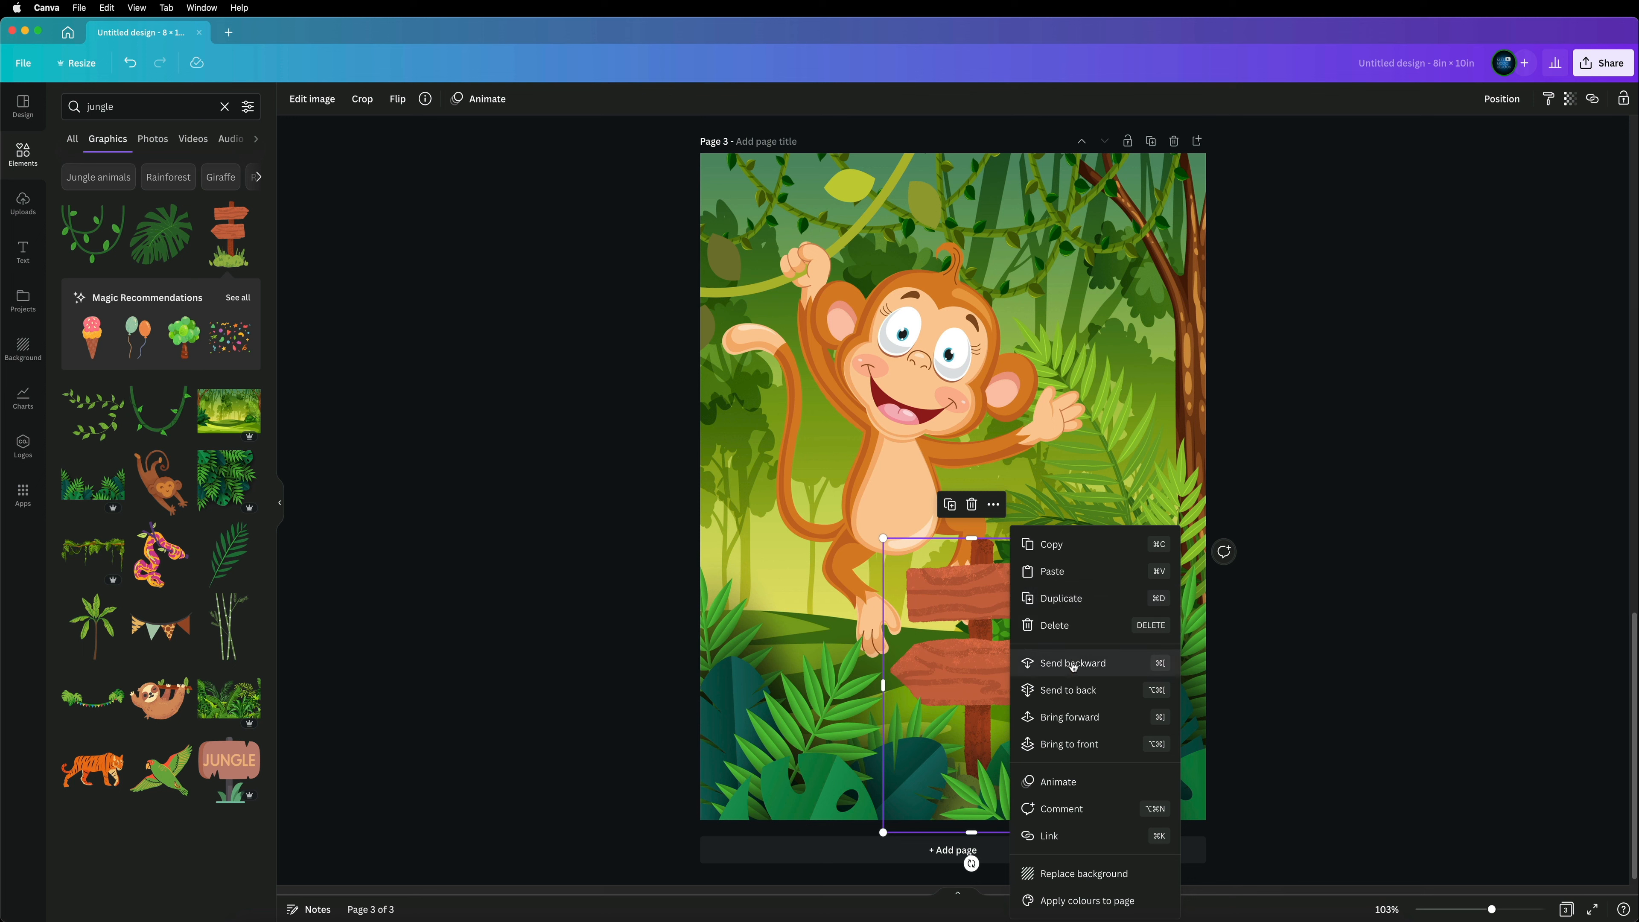
left_click(1039, 662)
left_click(1387, 544)
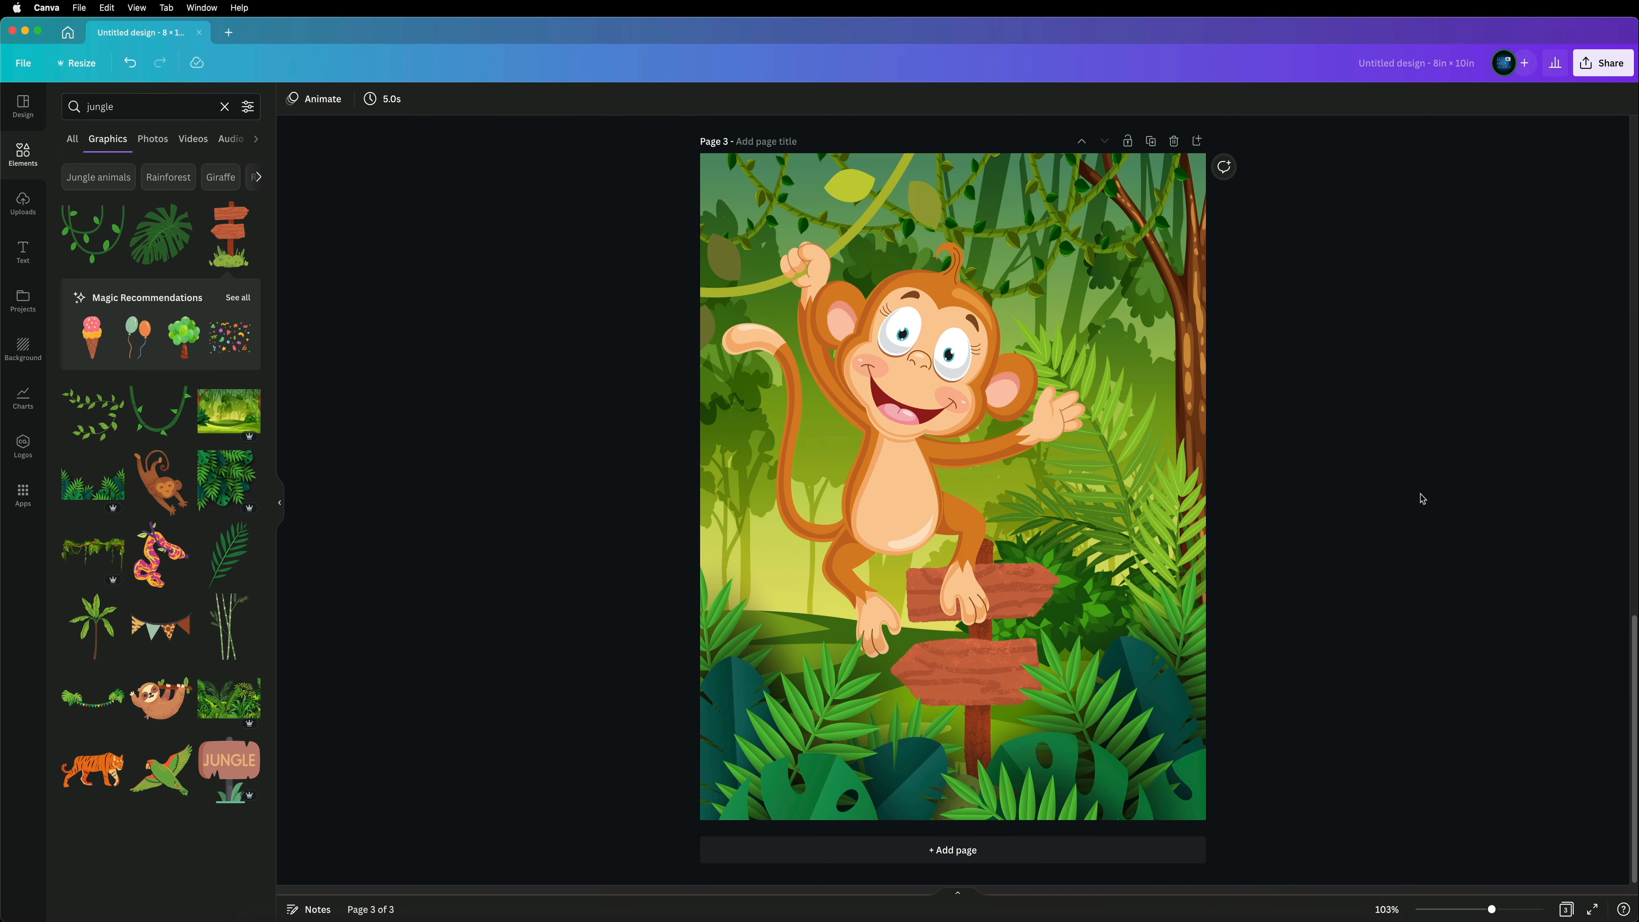
Set up the design download as JPG with size 3.125 (5,000 x 6,250 px) and quality 100.
scroll(1097, 475, "up", 6)
scroll(1166, 477, "up", 12)
scroll(1165, 477, "down", 7)
scroll(1165, 477, "down", 10)
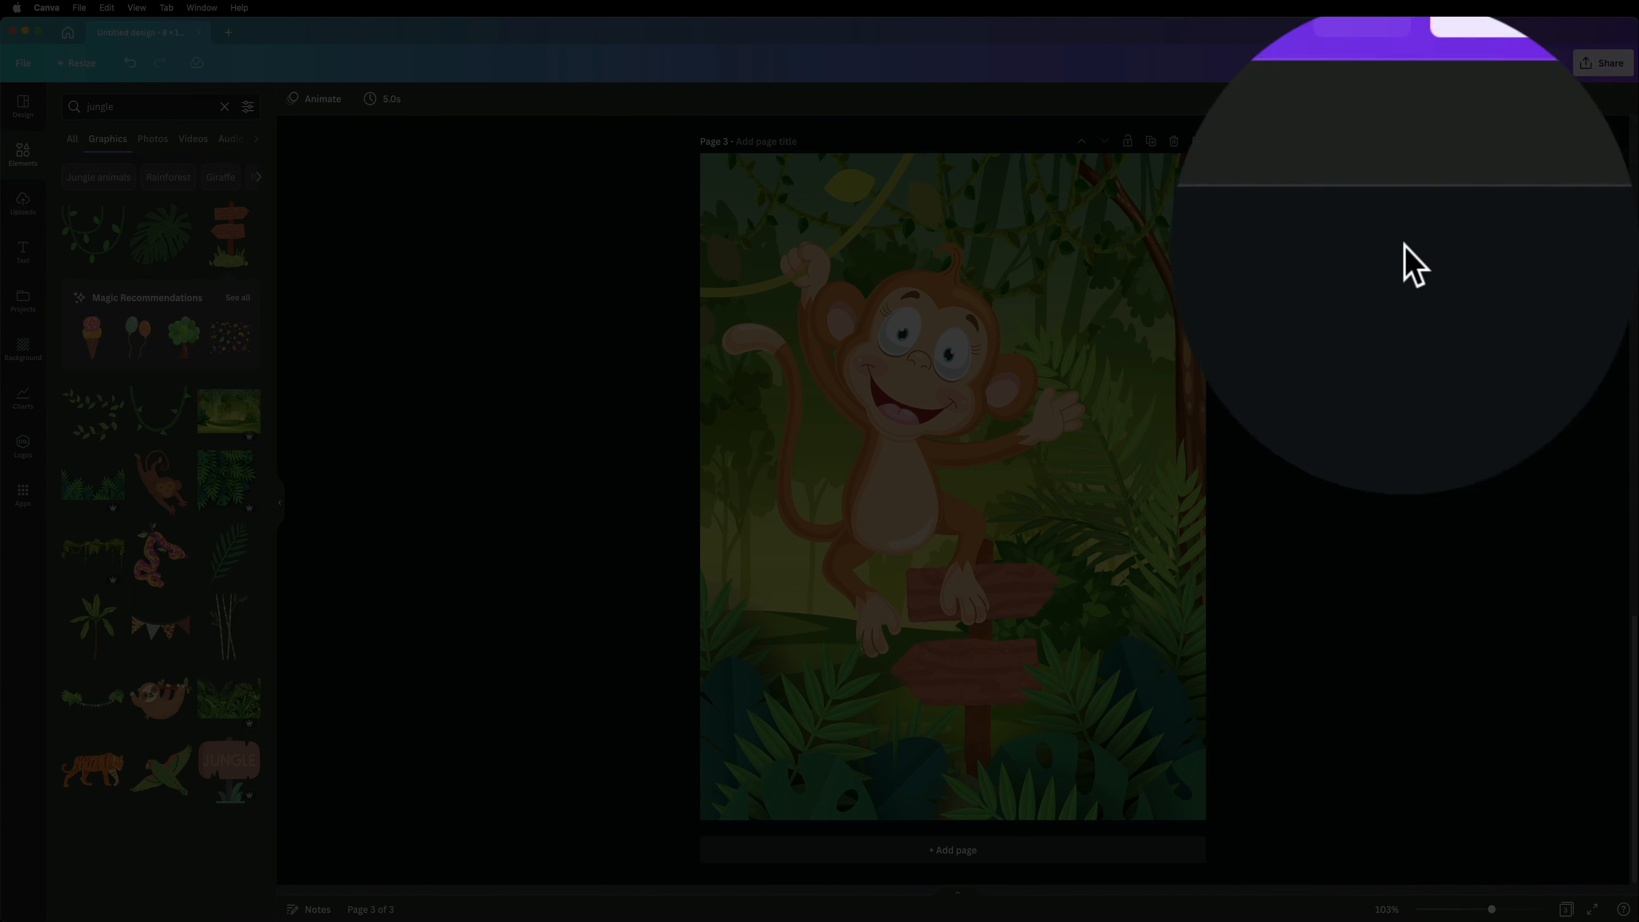
left_click(1592, 65)
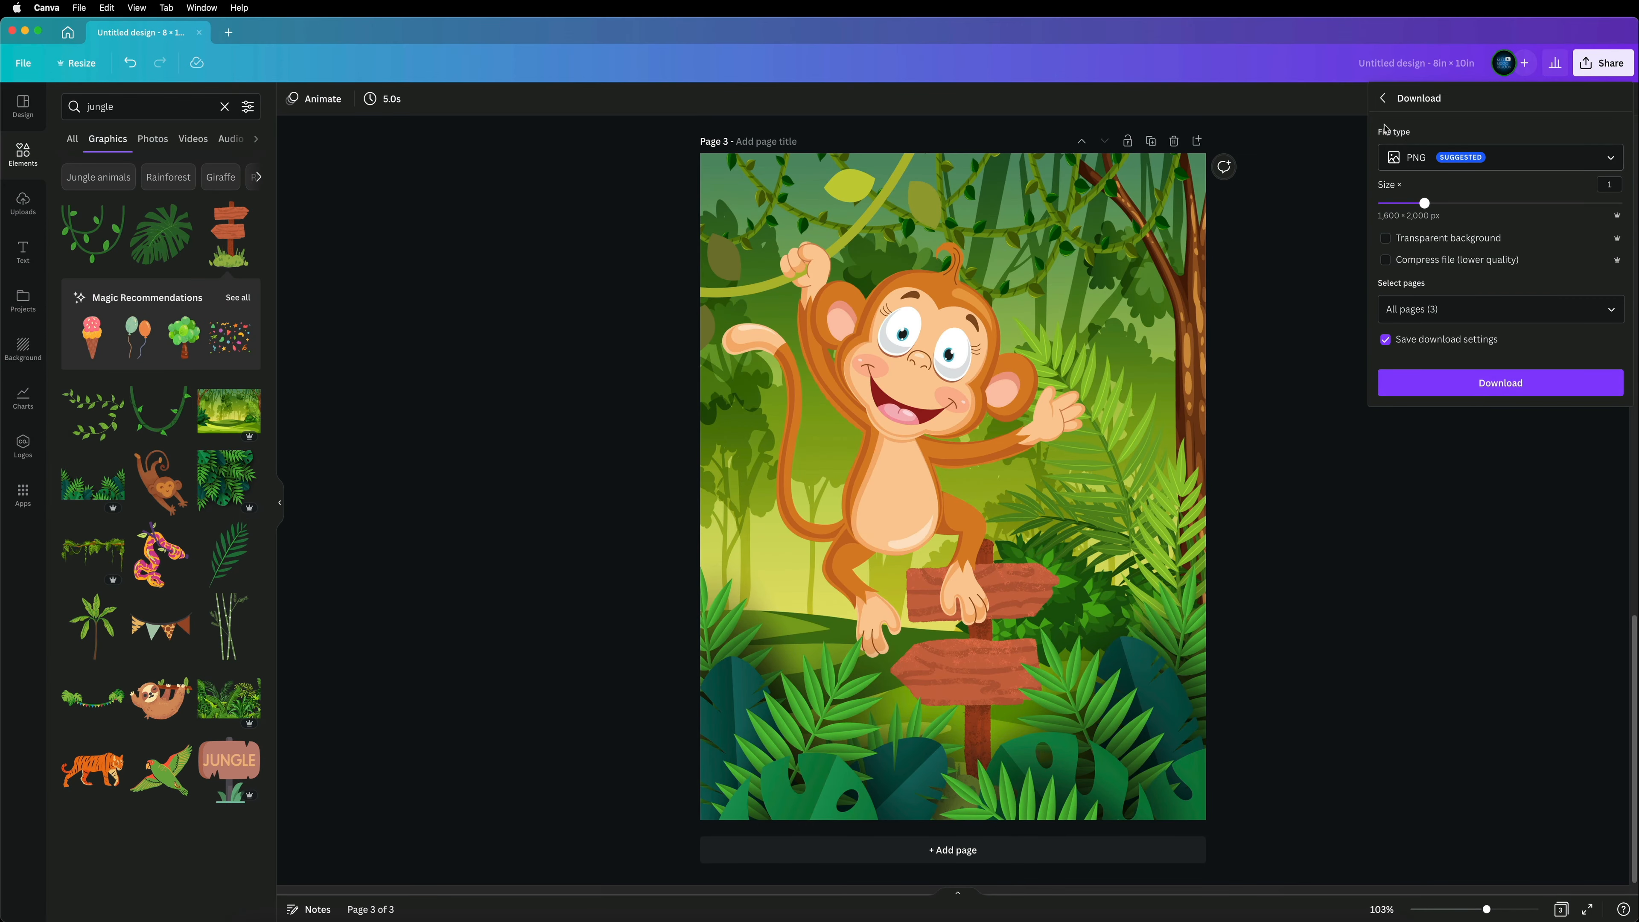
left_click(1425, 161)
left_click(1413, 236)
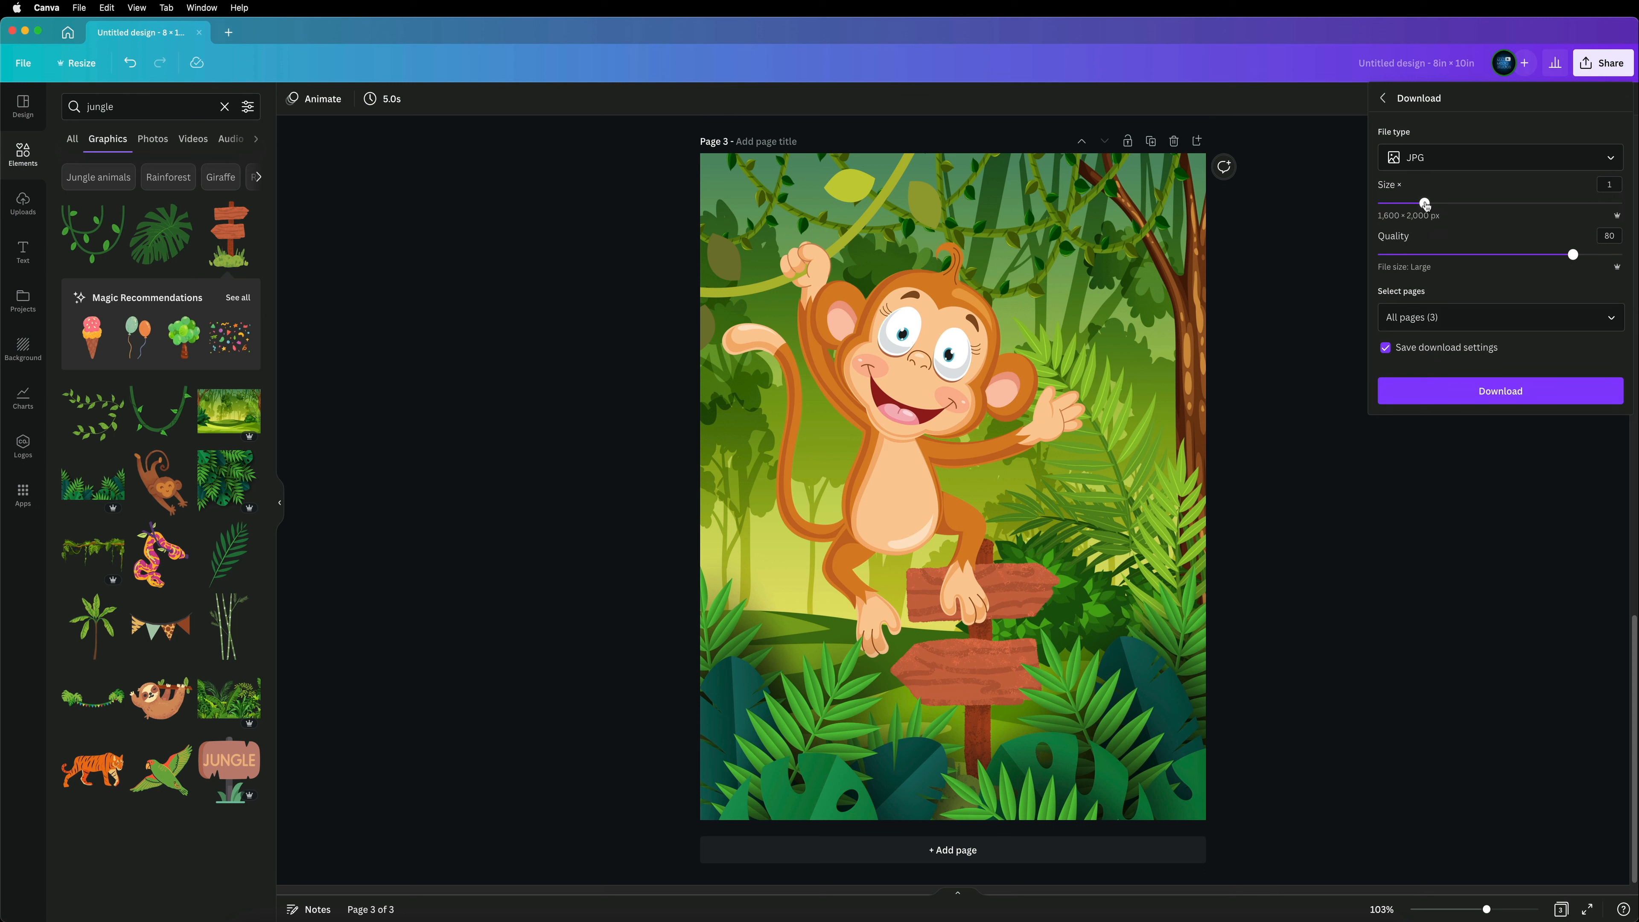
left_click_drag(1426, 206, 1623, 203)
left_click_drag(1573, 255, 1635, 252)
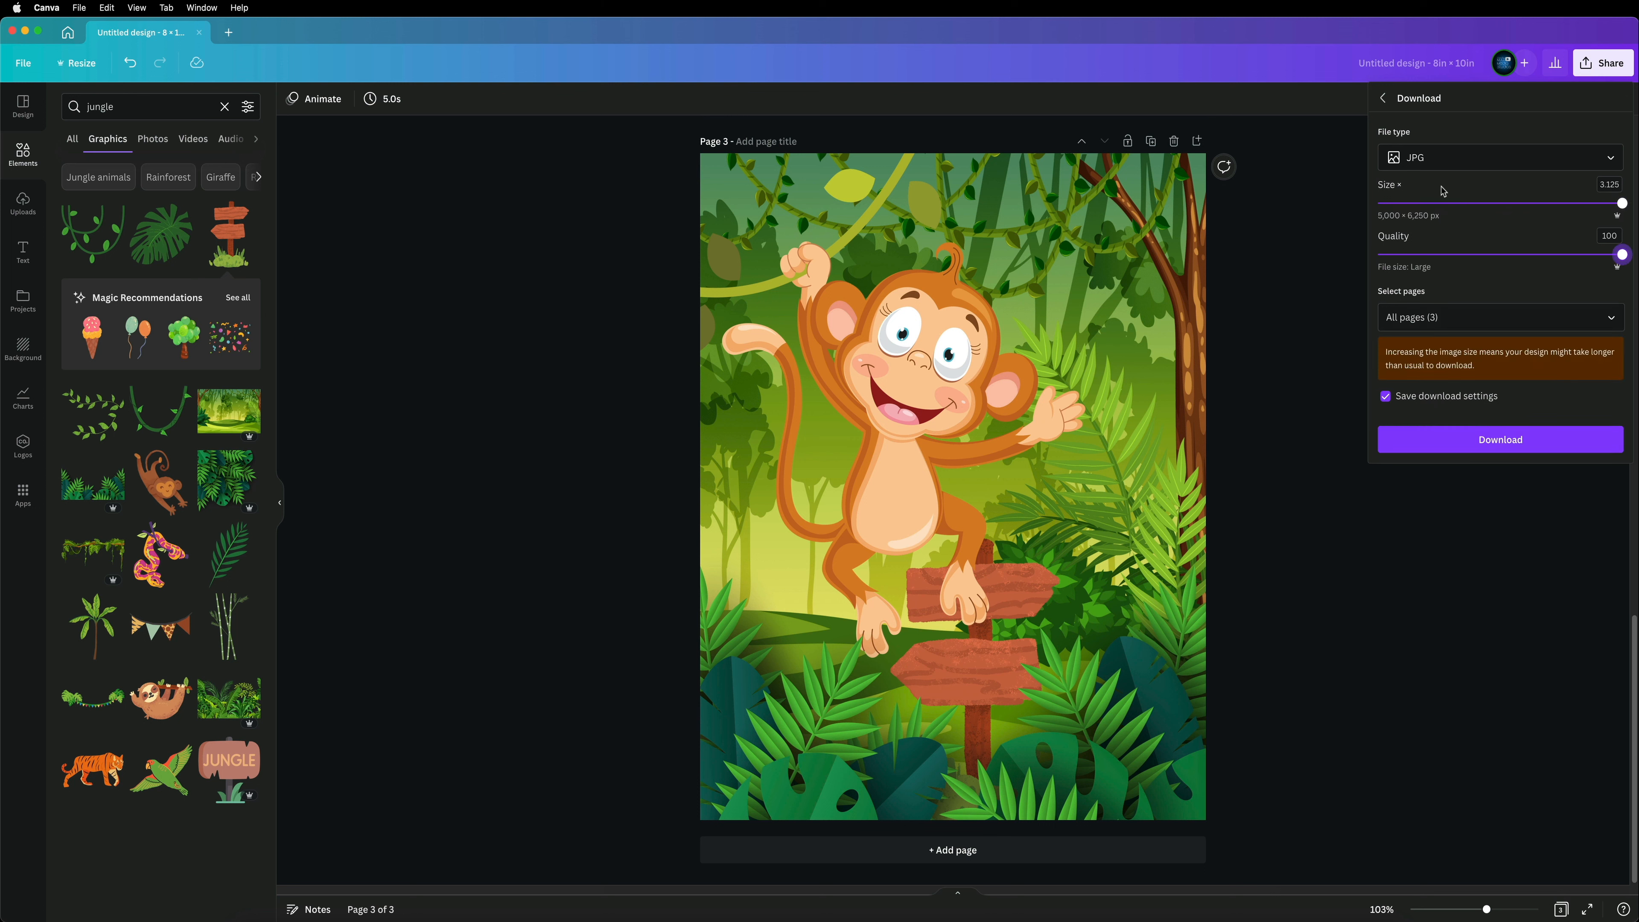
Keep all three pages selected for export and download the images.
left_click(1515, 314)
scroll(1445, 452, "down", 2)
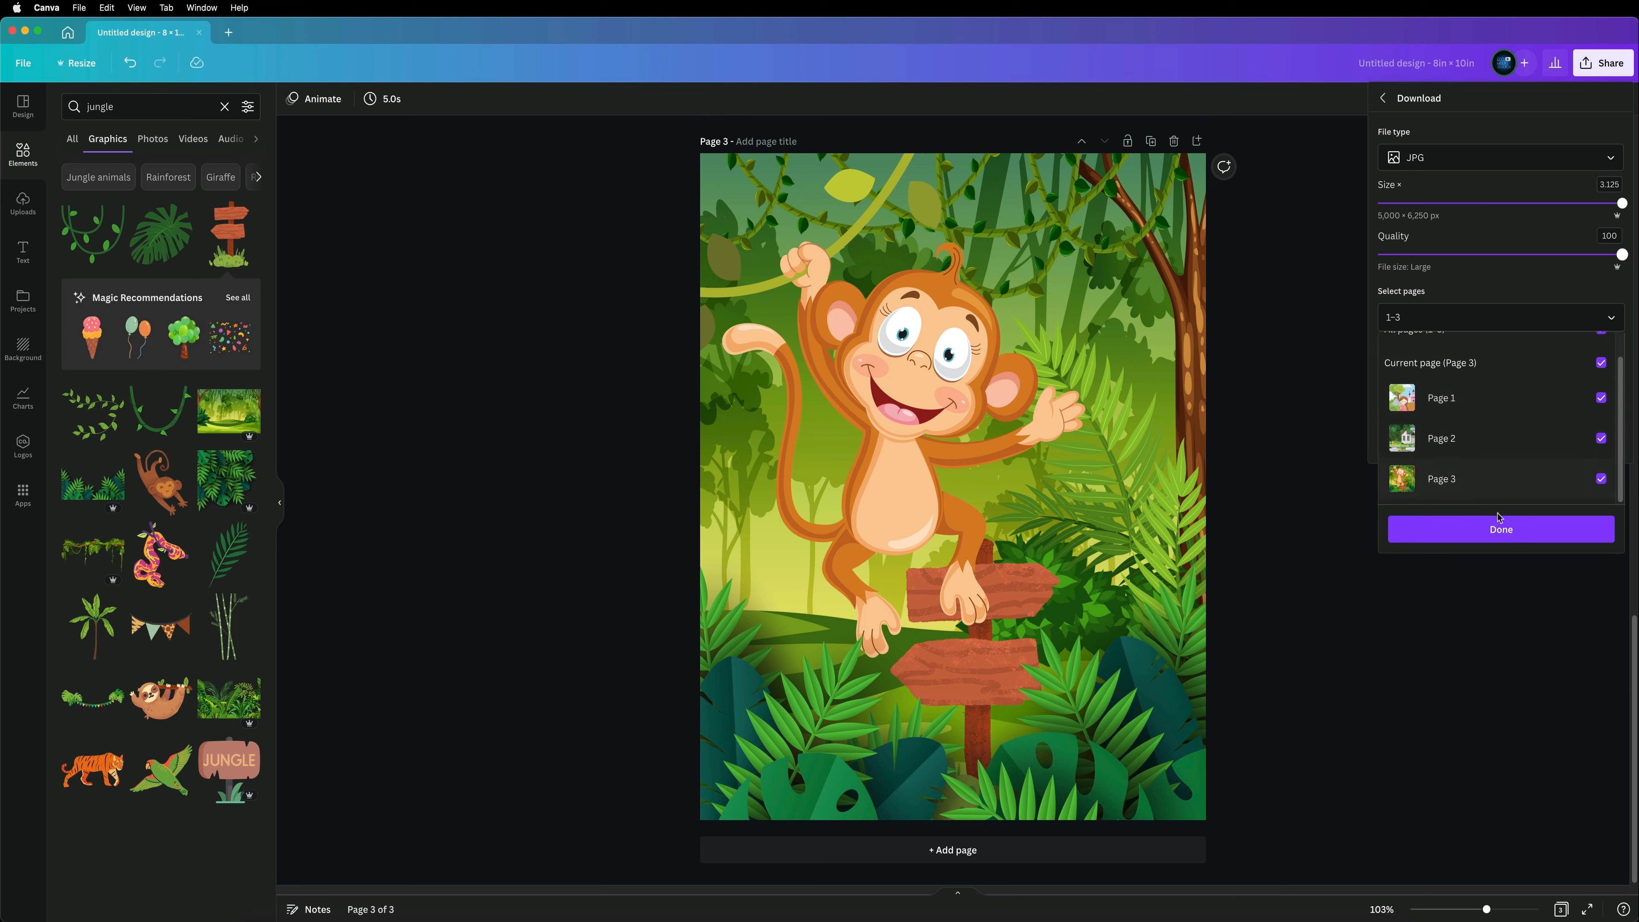
left_click(1504, 528)
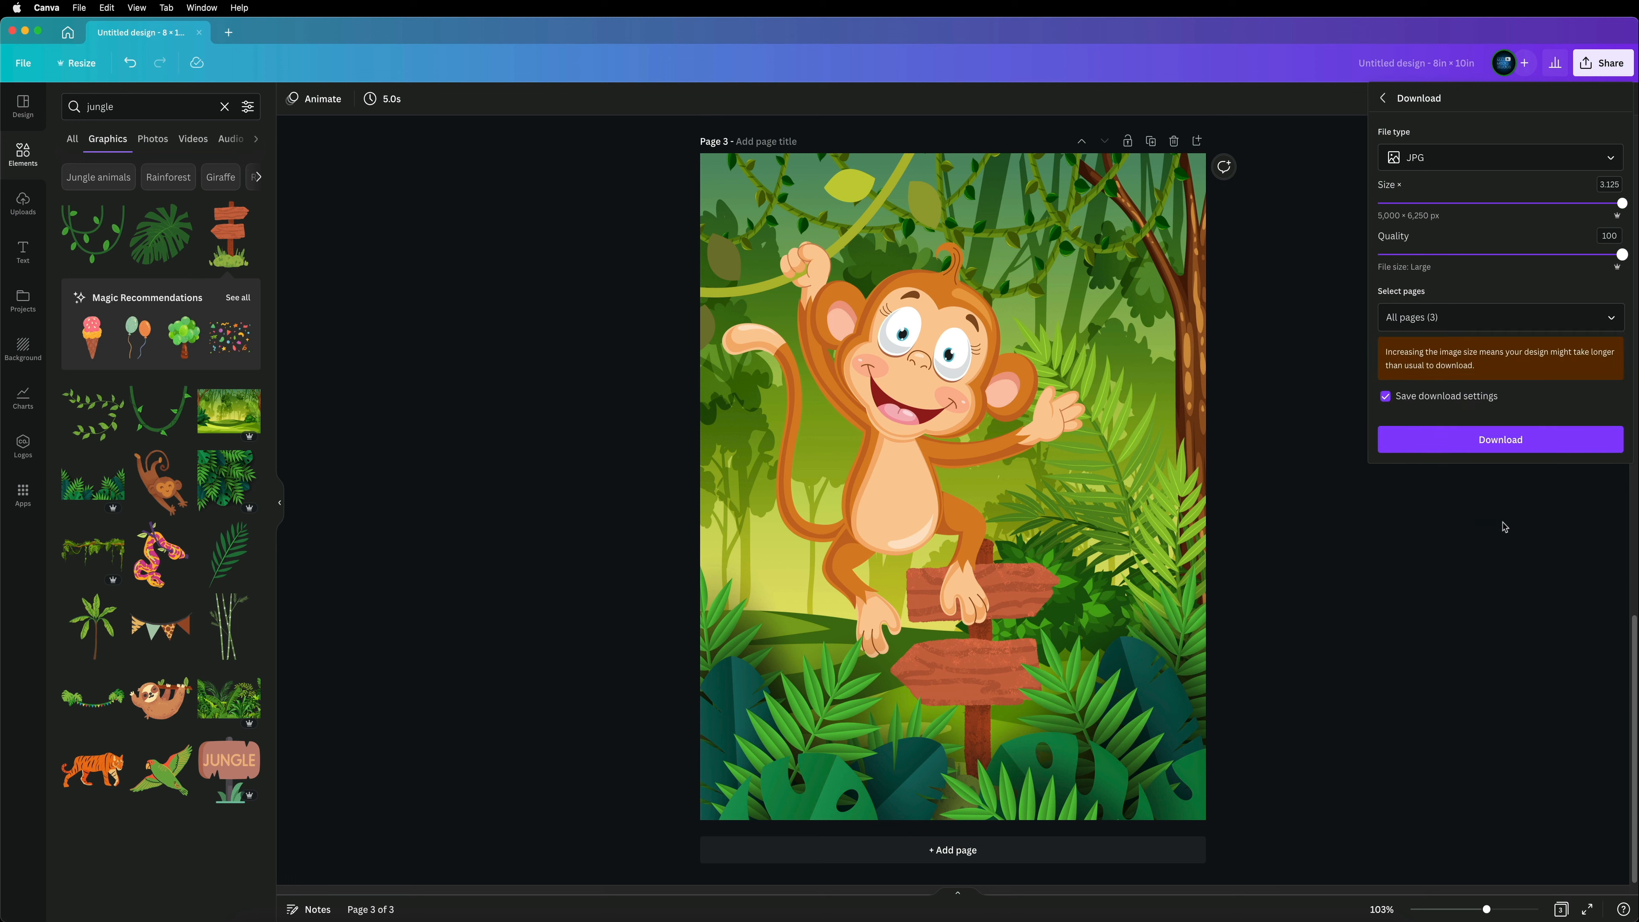
left_click(1504, 442)
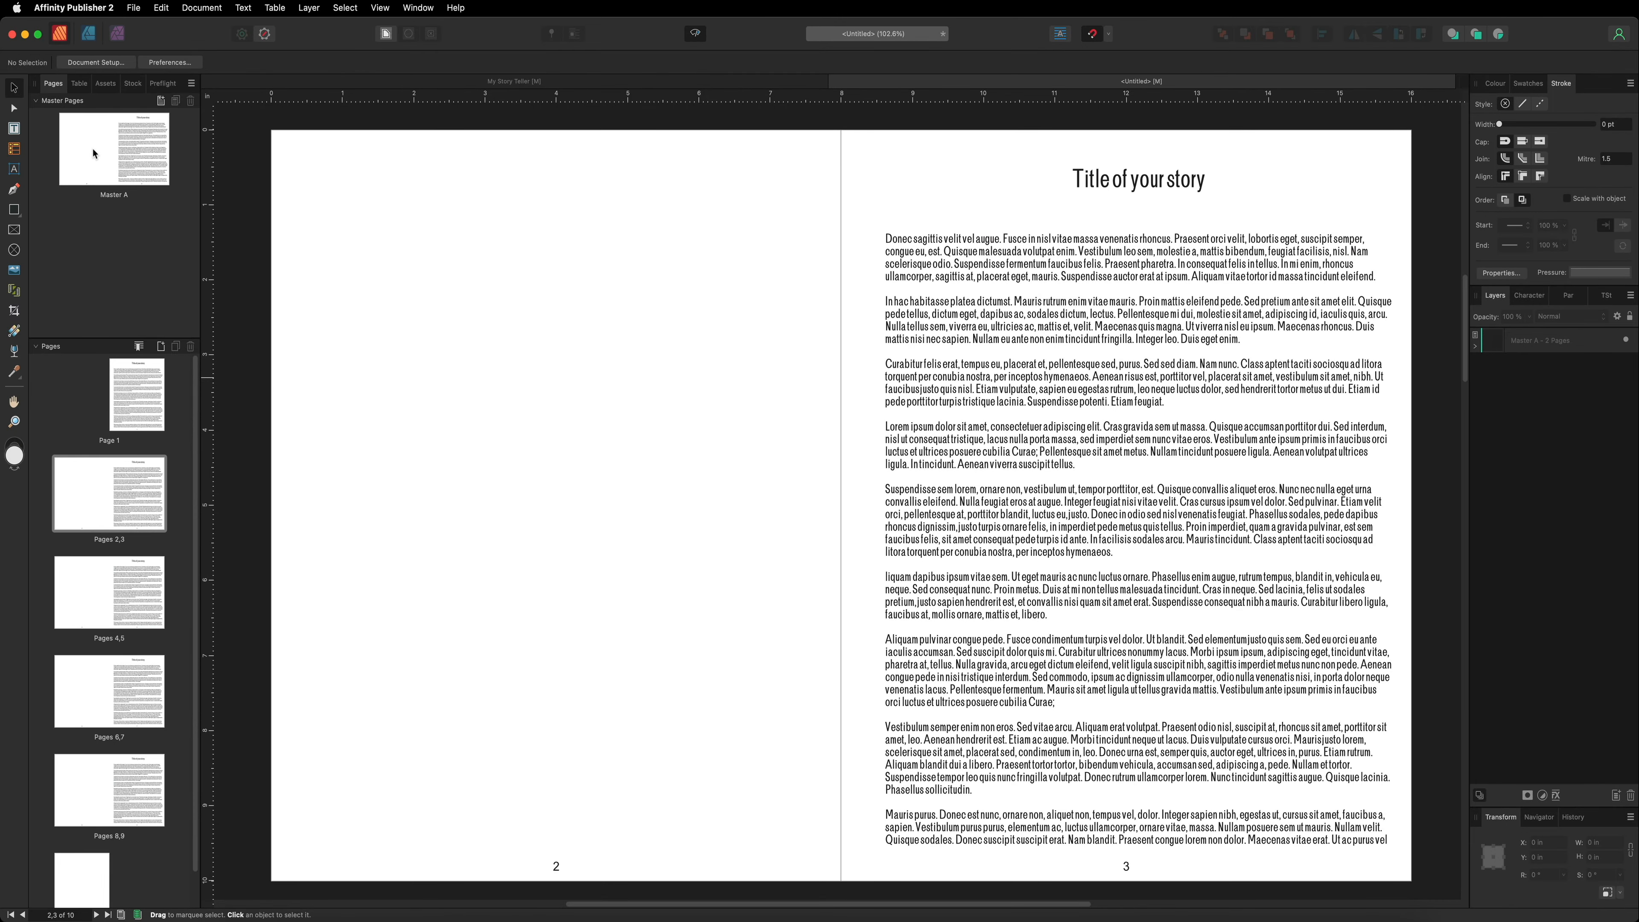
In Affinity Publisher 2, open Master A for editing and display the bleed area and text frame outlines.
double_click(94, 153)
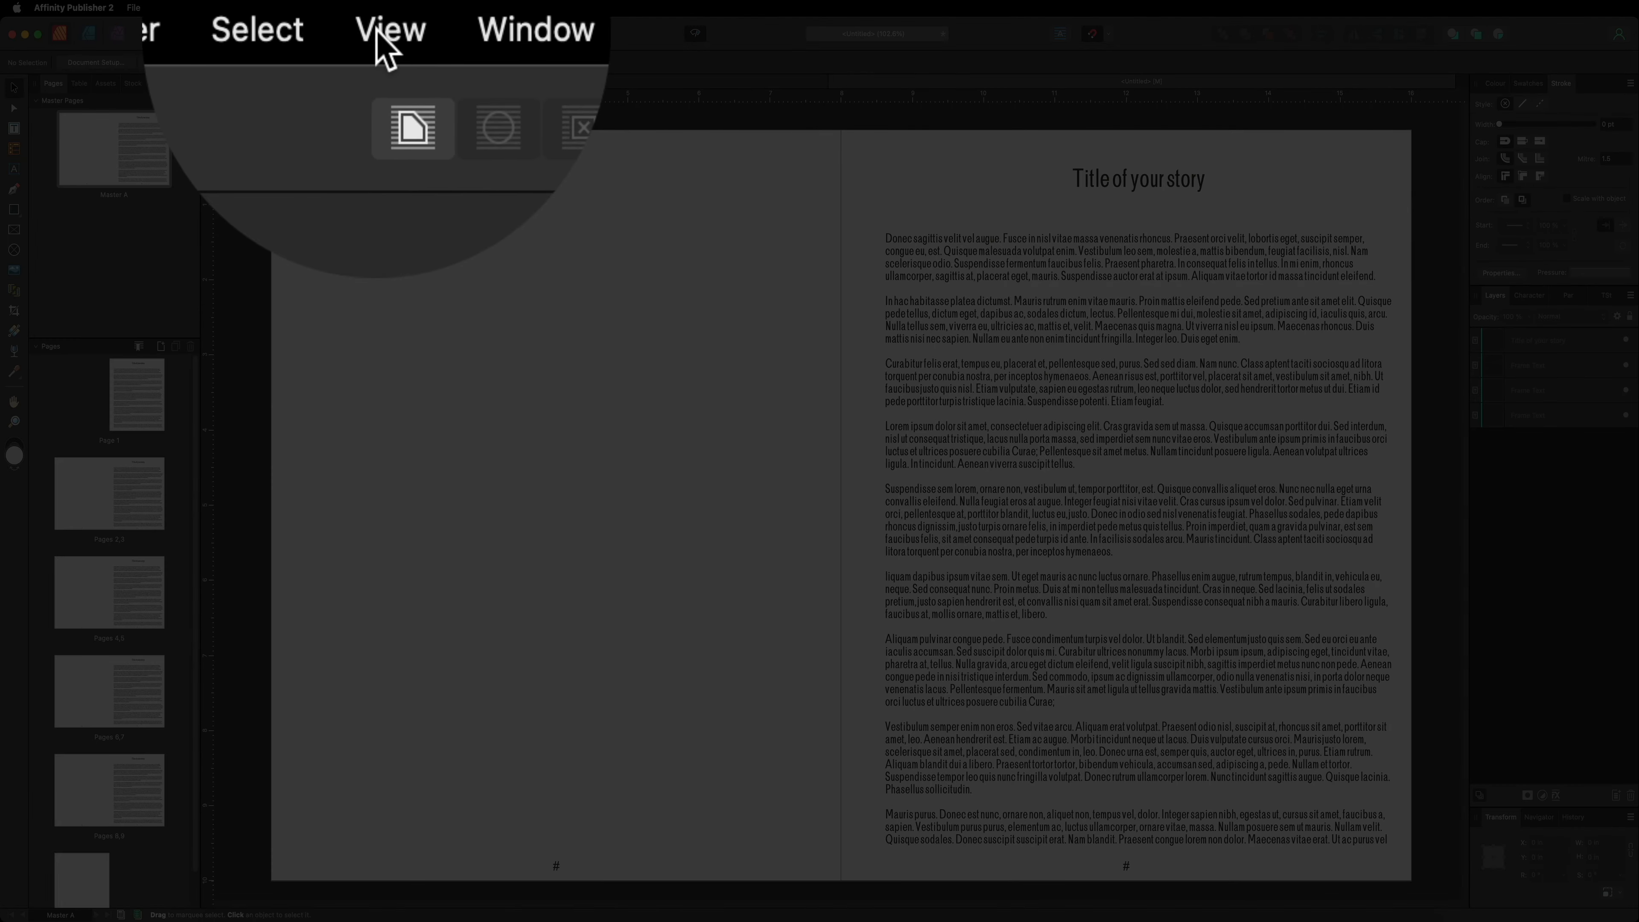
left_click(376, 8)
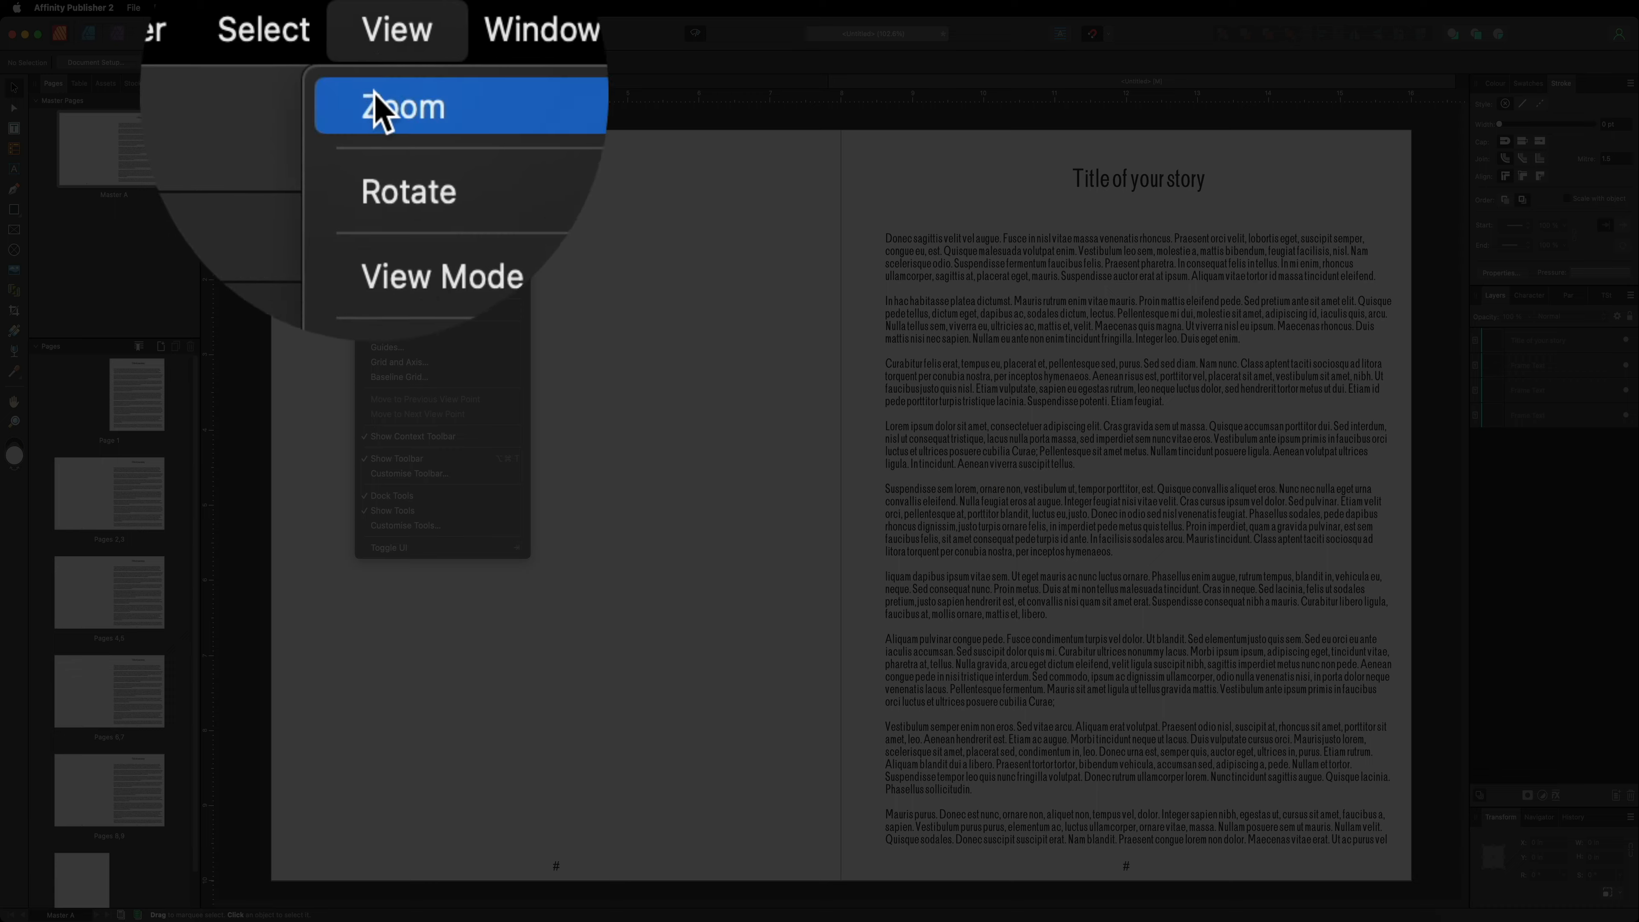
left_click(396, 253)
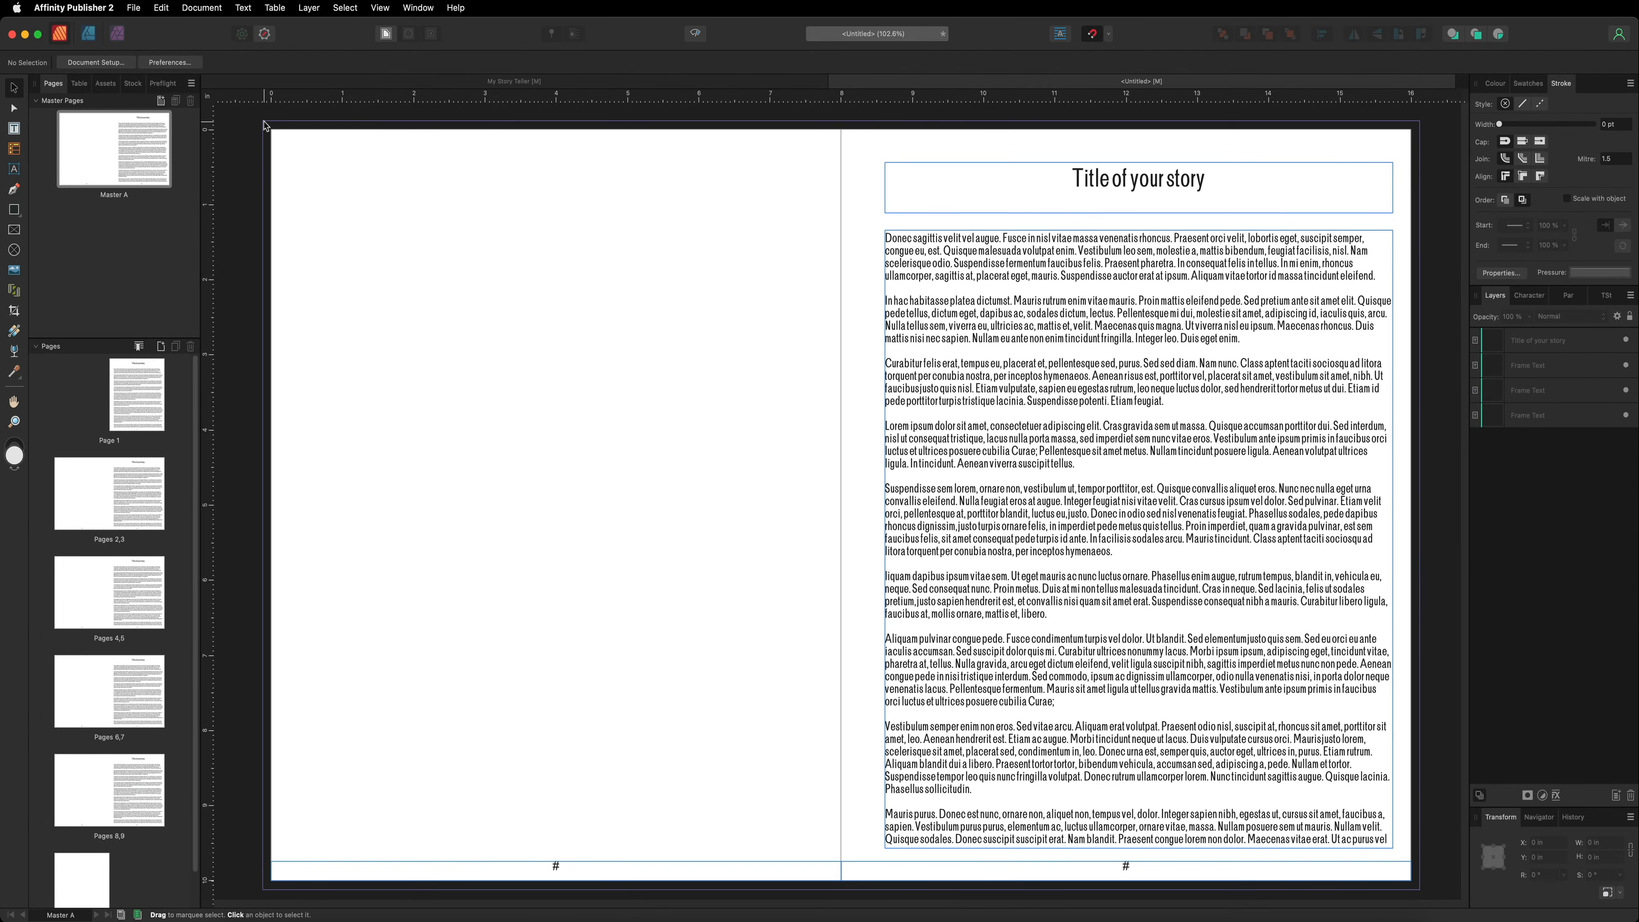
Draw a rectangular picture frame about 8.12 by 10.24 in over Master A's left page, extending out to the bleed.
left_click_drag(266, 128, 819, 625)
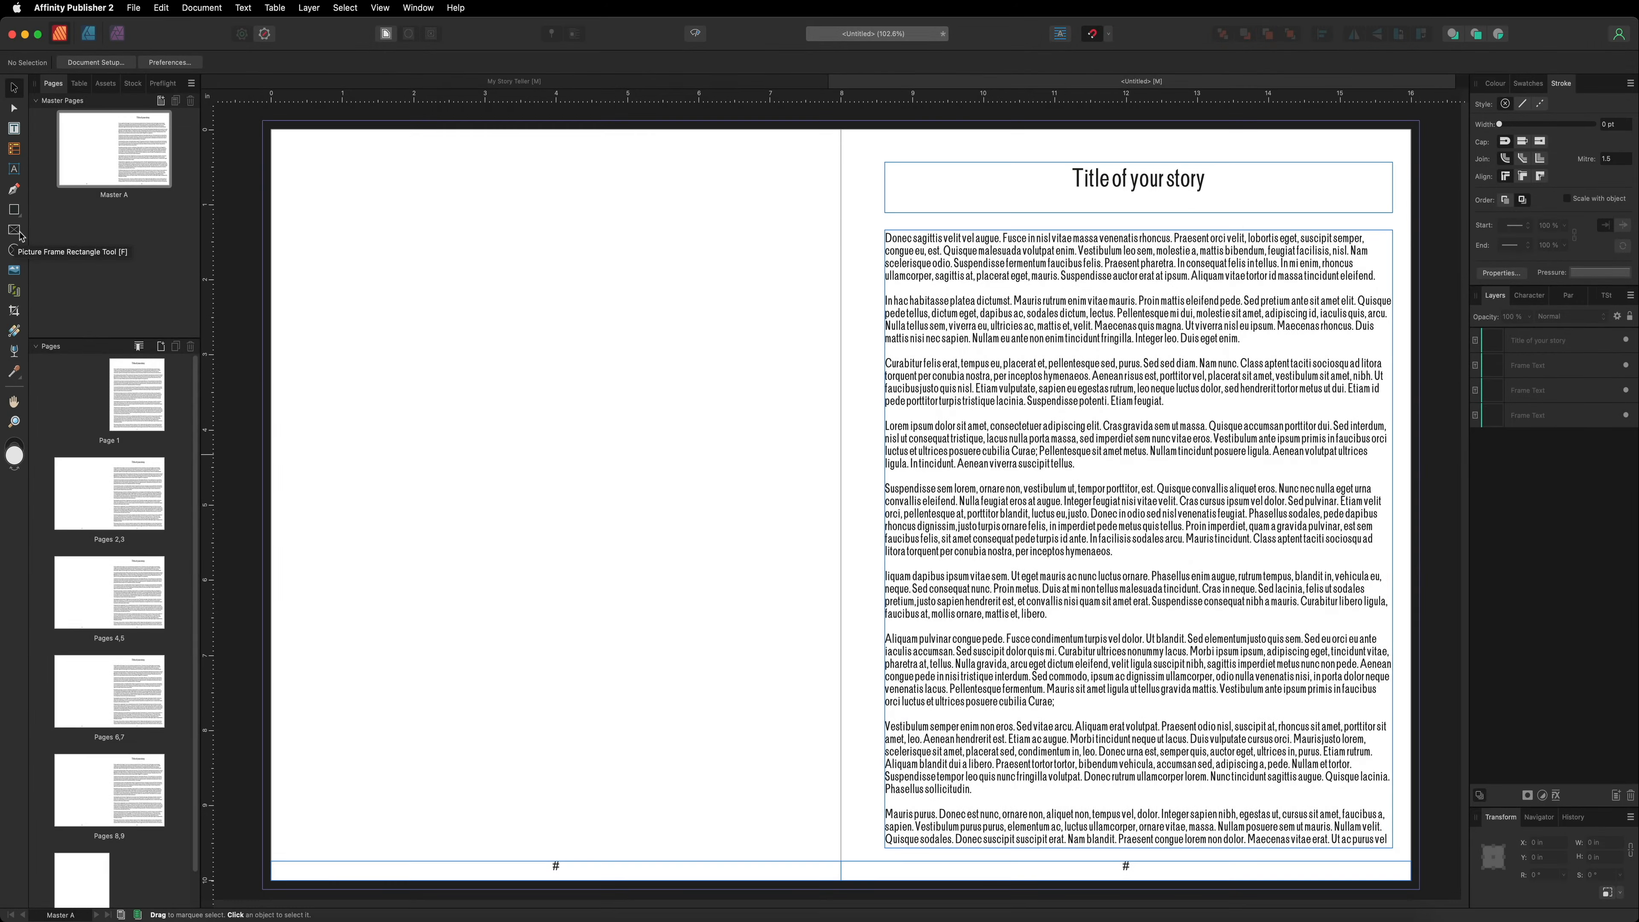
left_click(15, 231)
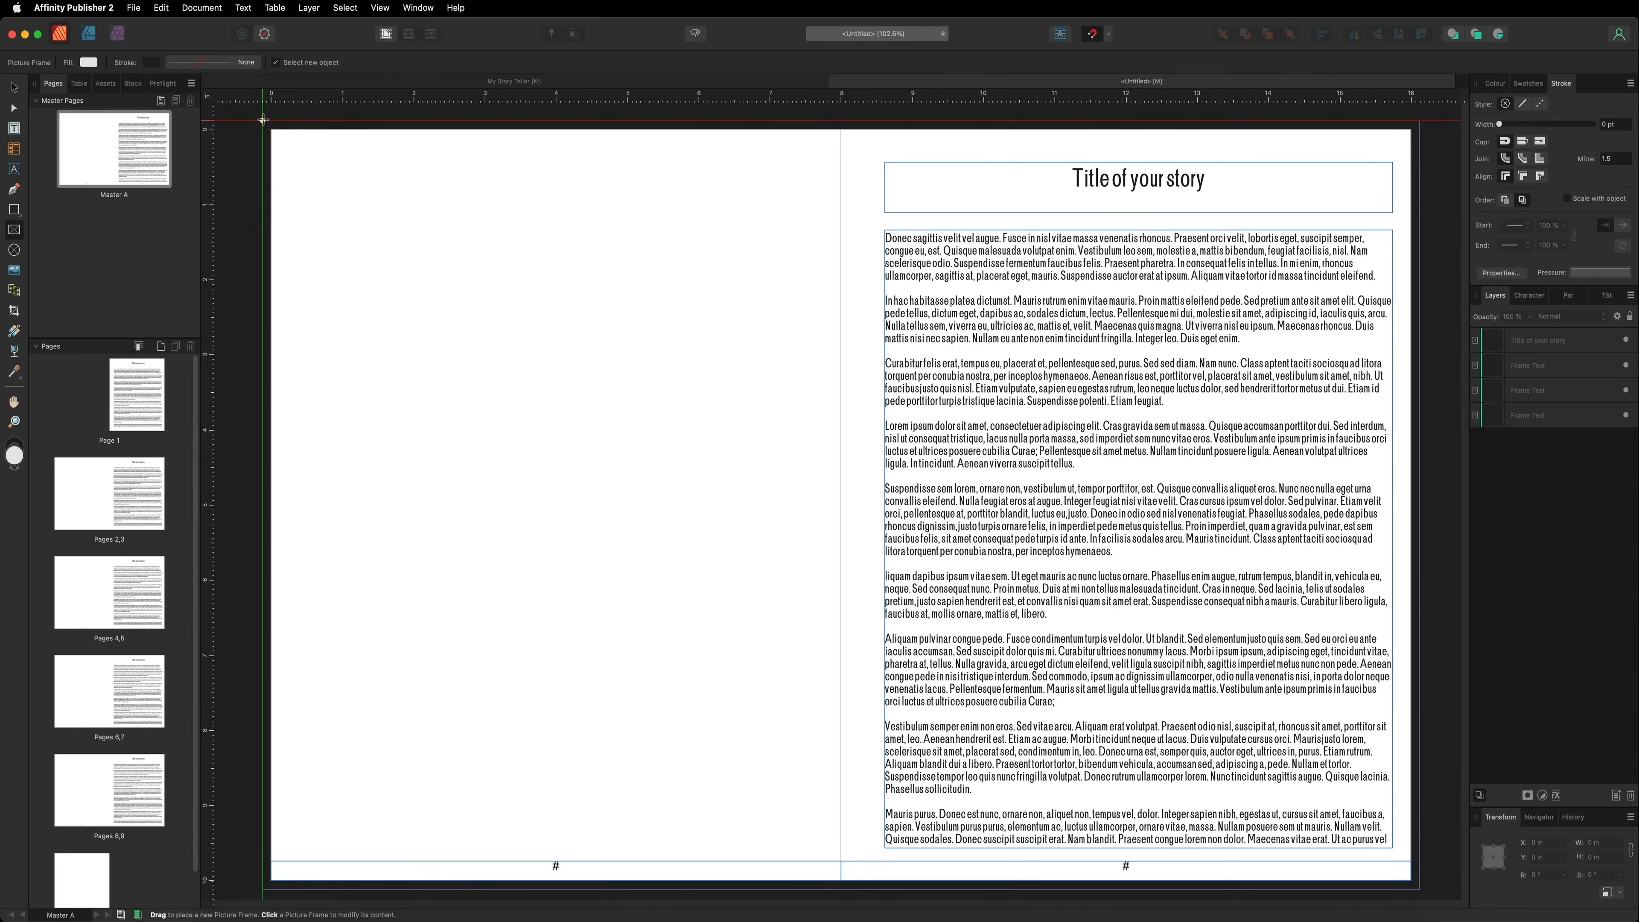
left_click_drag(271, 130, 839, 861)
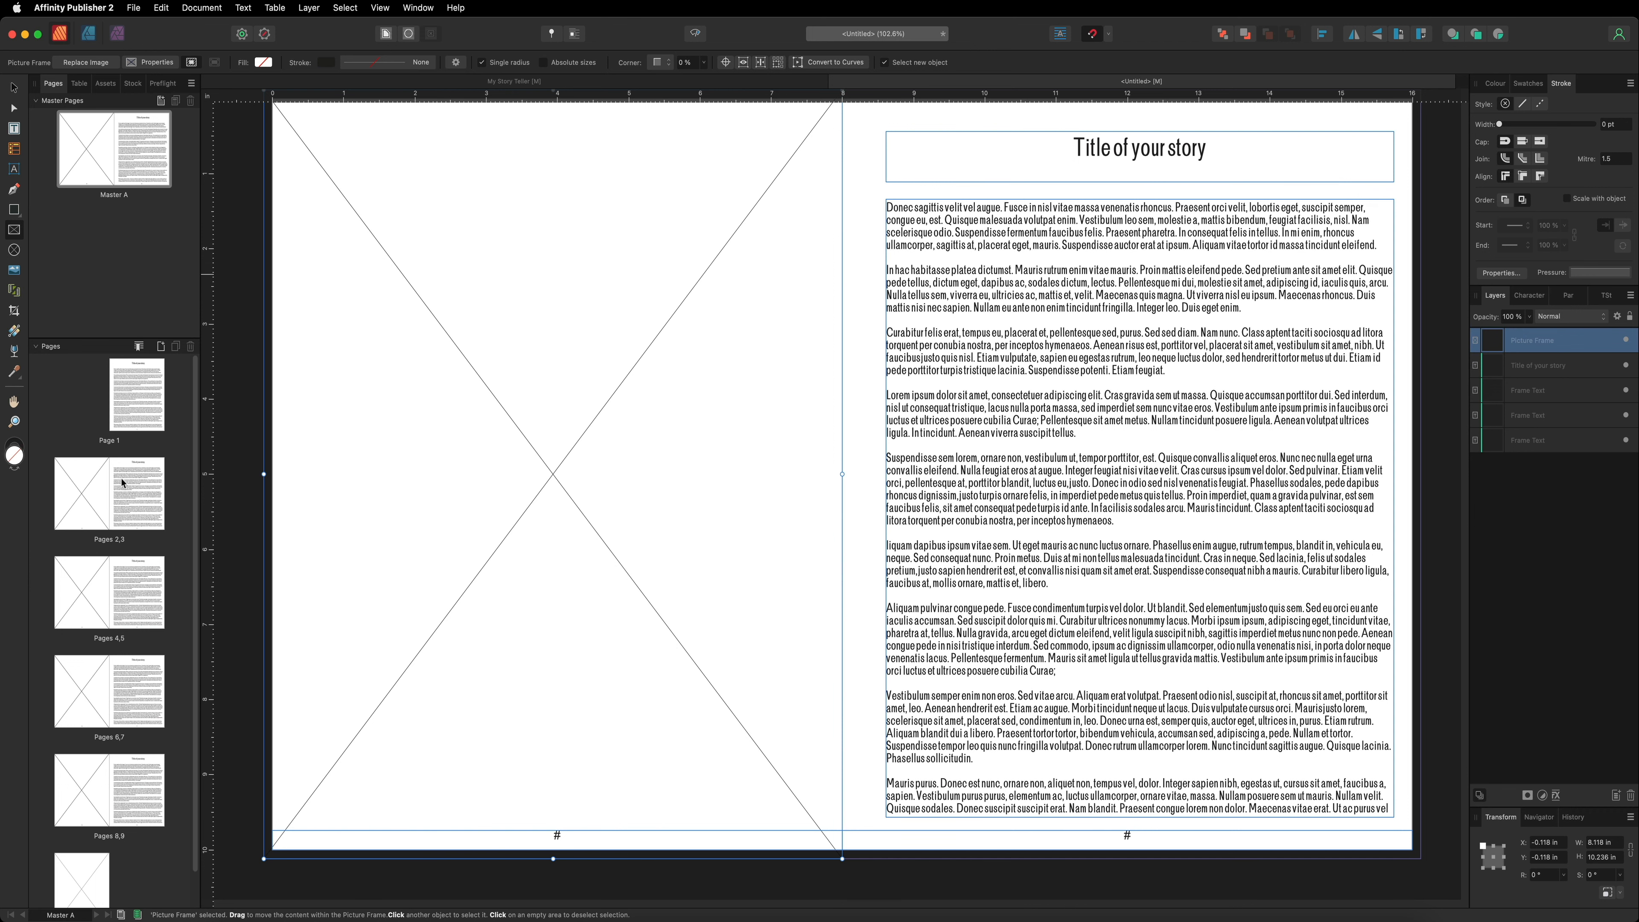
Open the pages 2–3 spread and place 1.jpg from the Book Images folder into the picture frame on page 2.
double_click(81, 481)
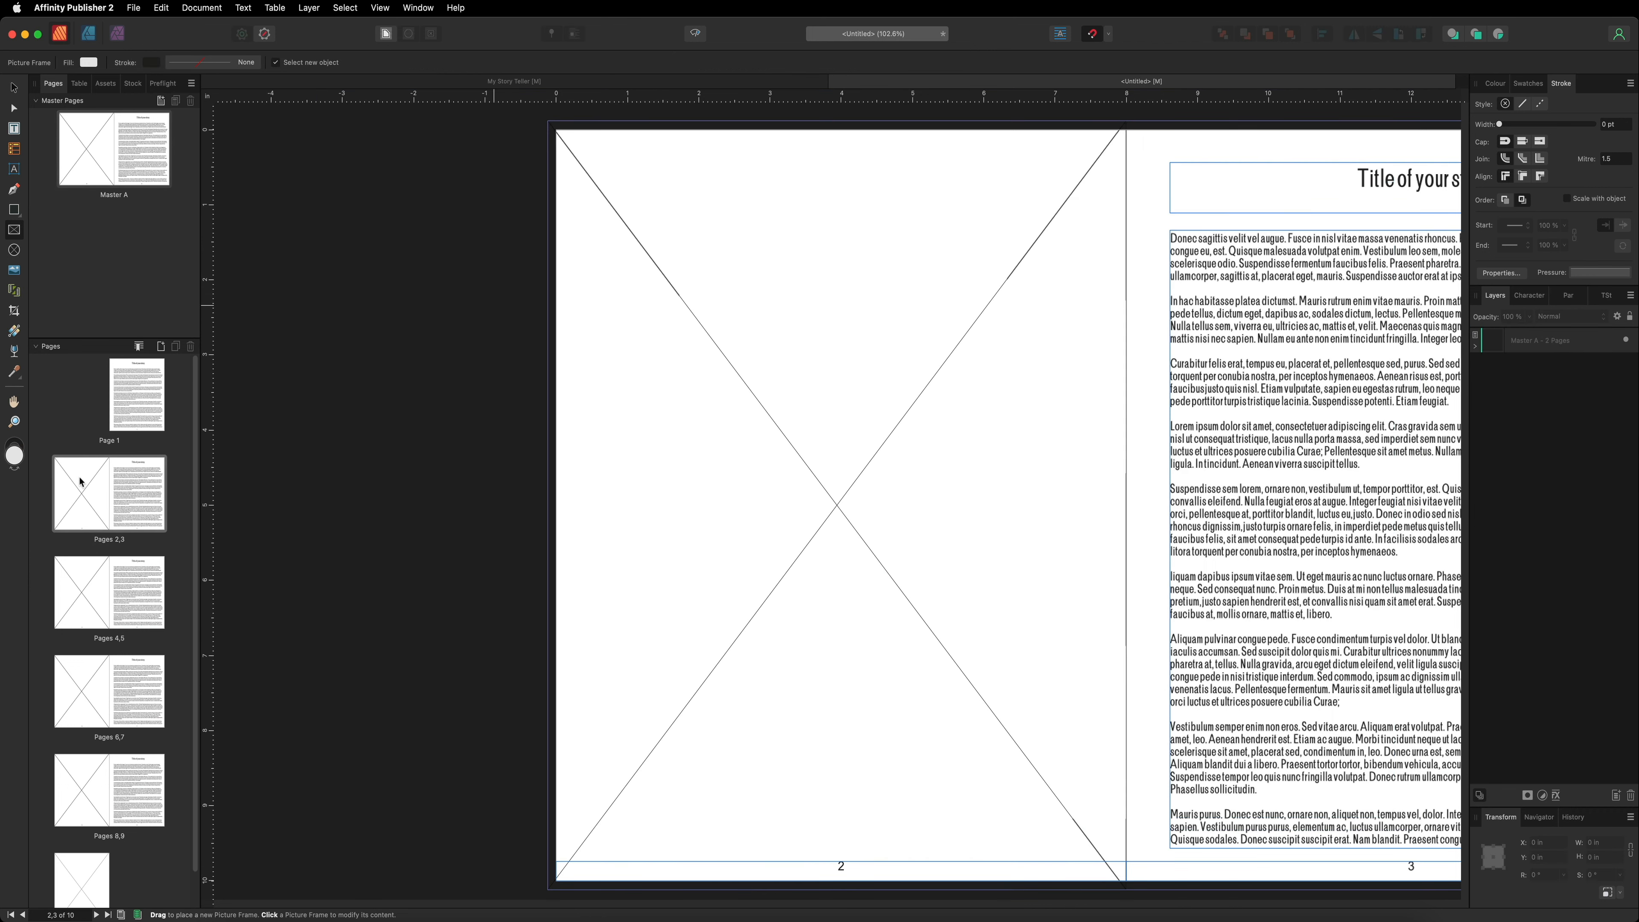
scroll(469, 473, "right", 4)
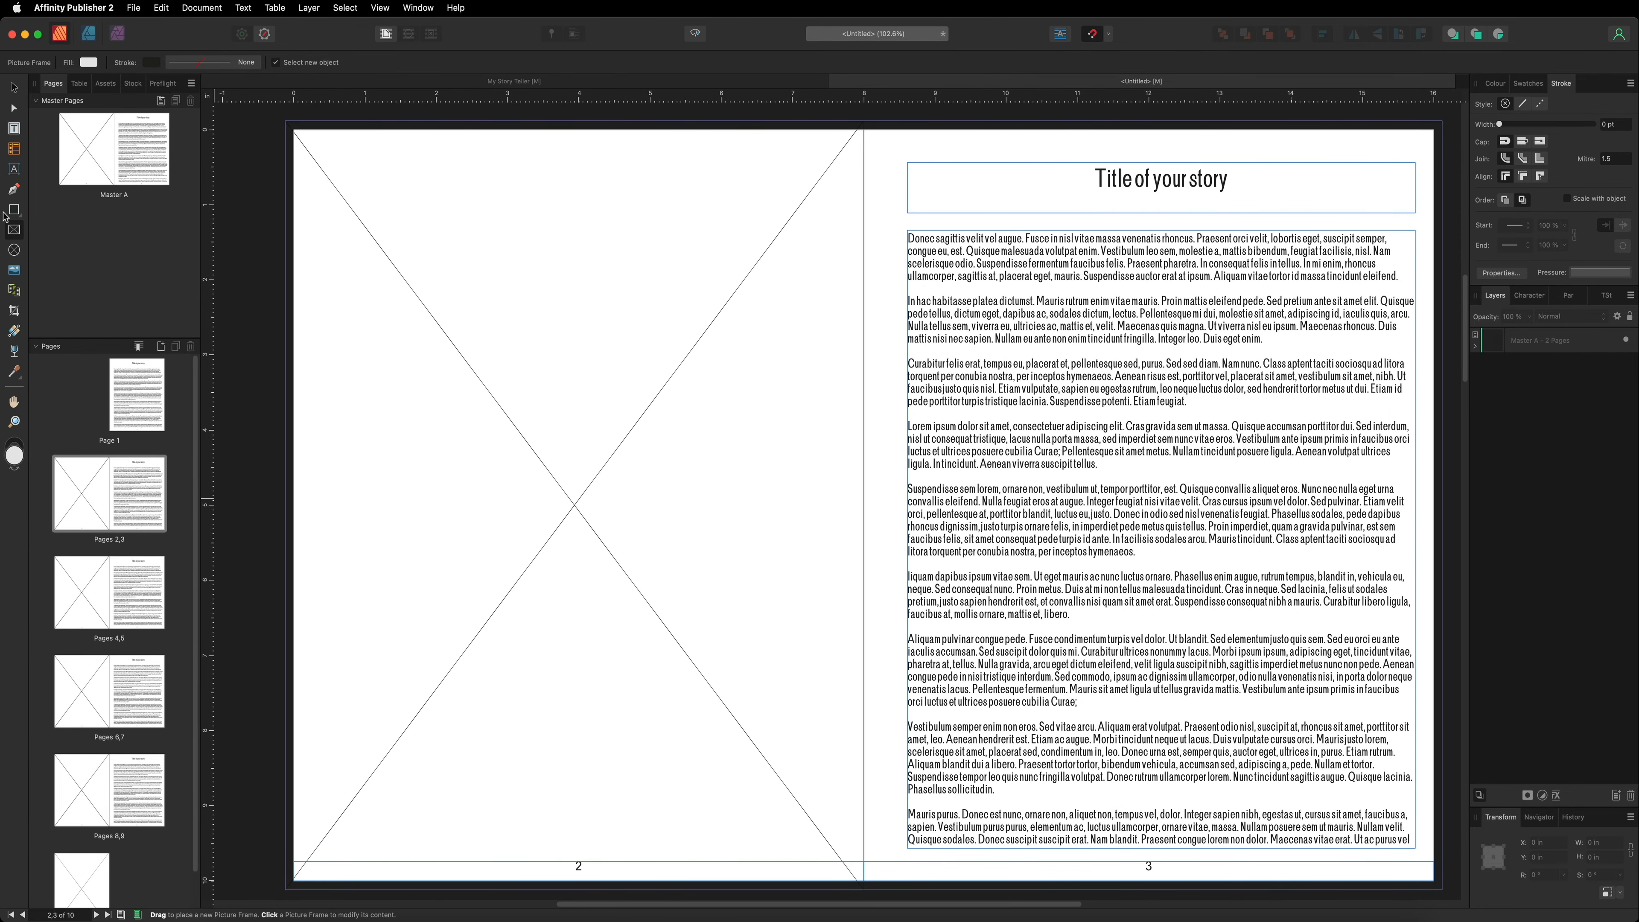
left_click(14, 88)
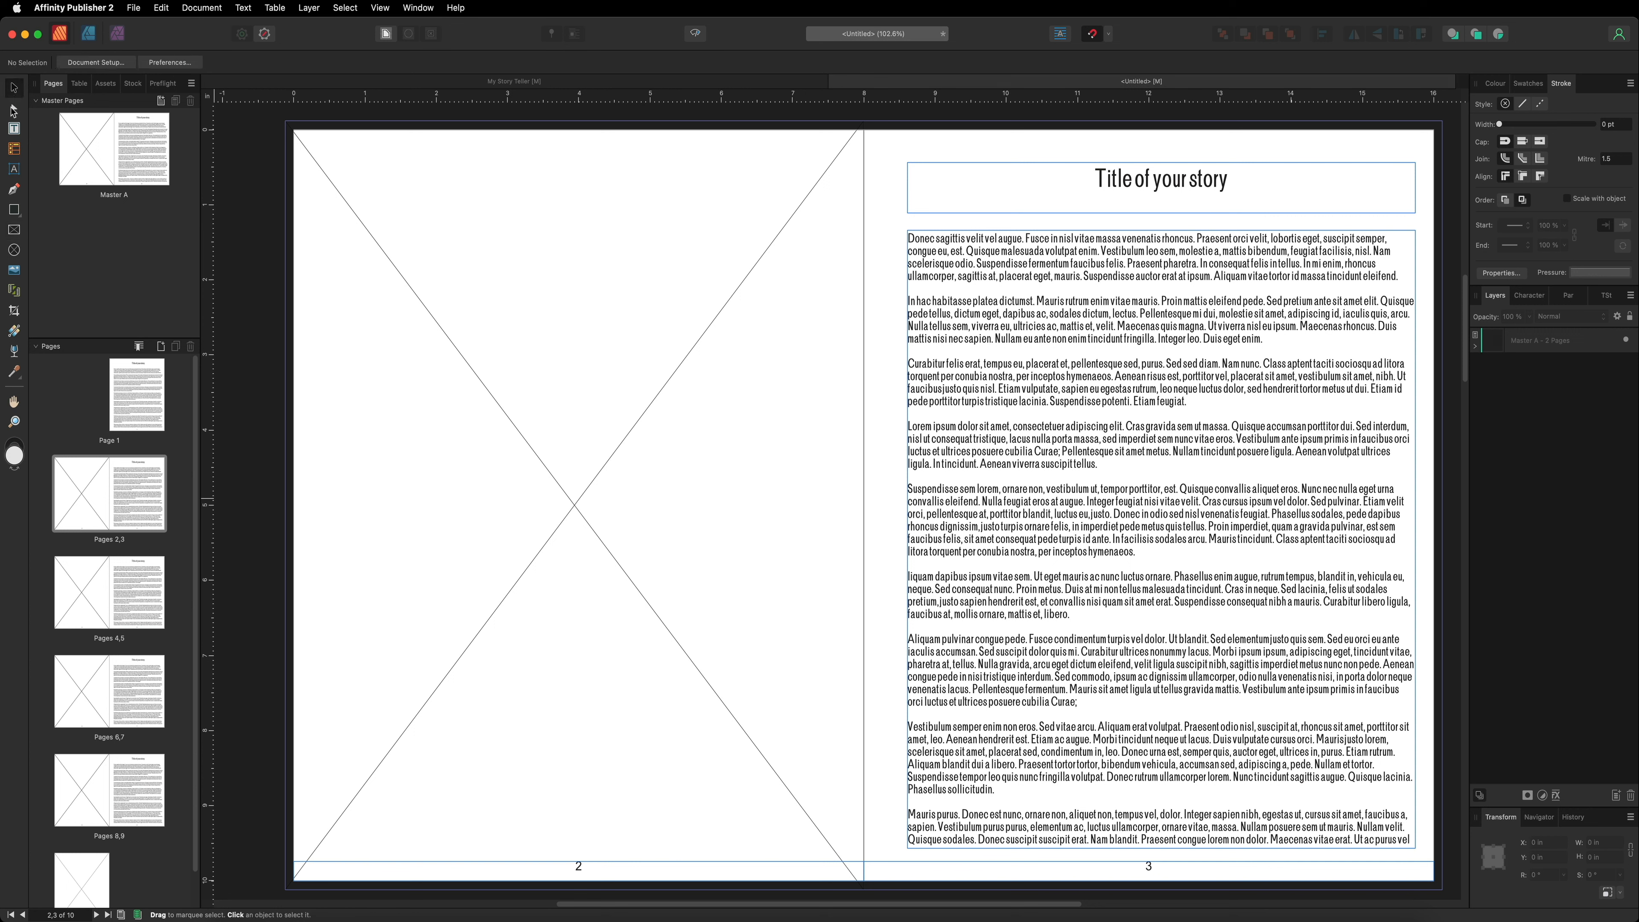
left_click(445, 336)
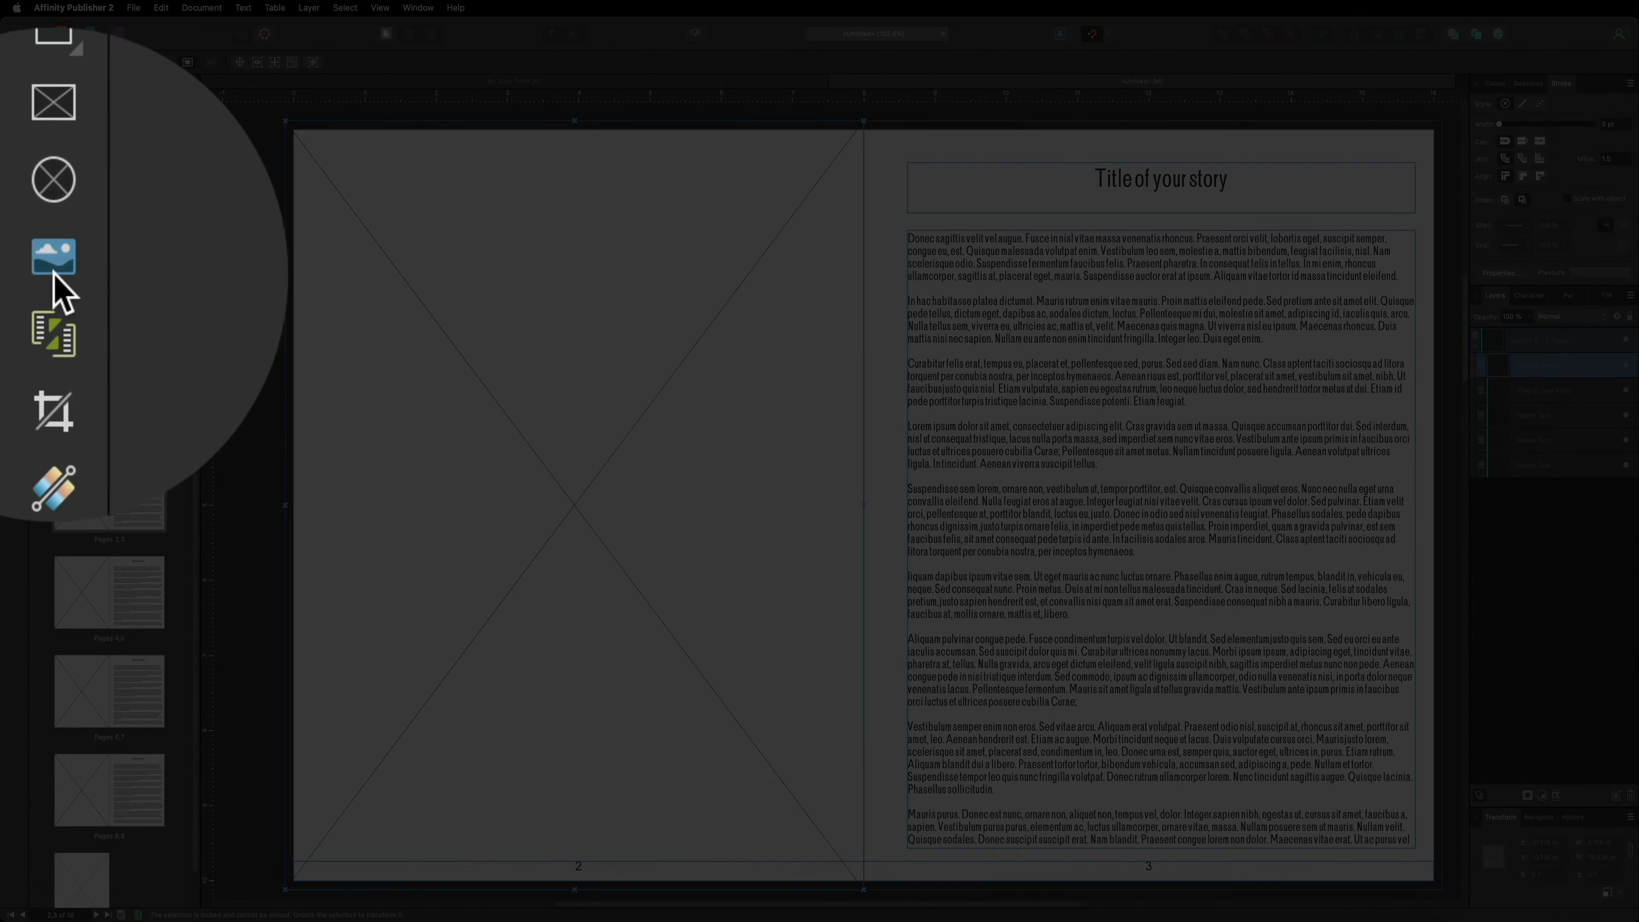
left_click(14, 272)
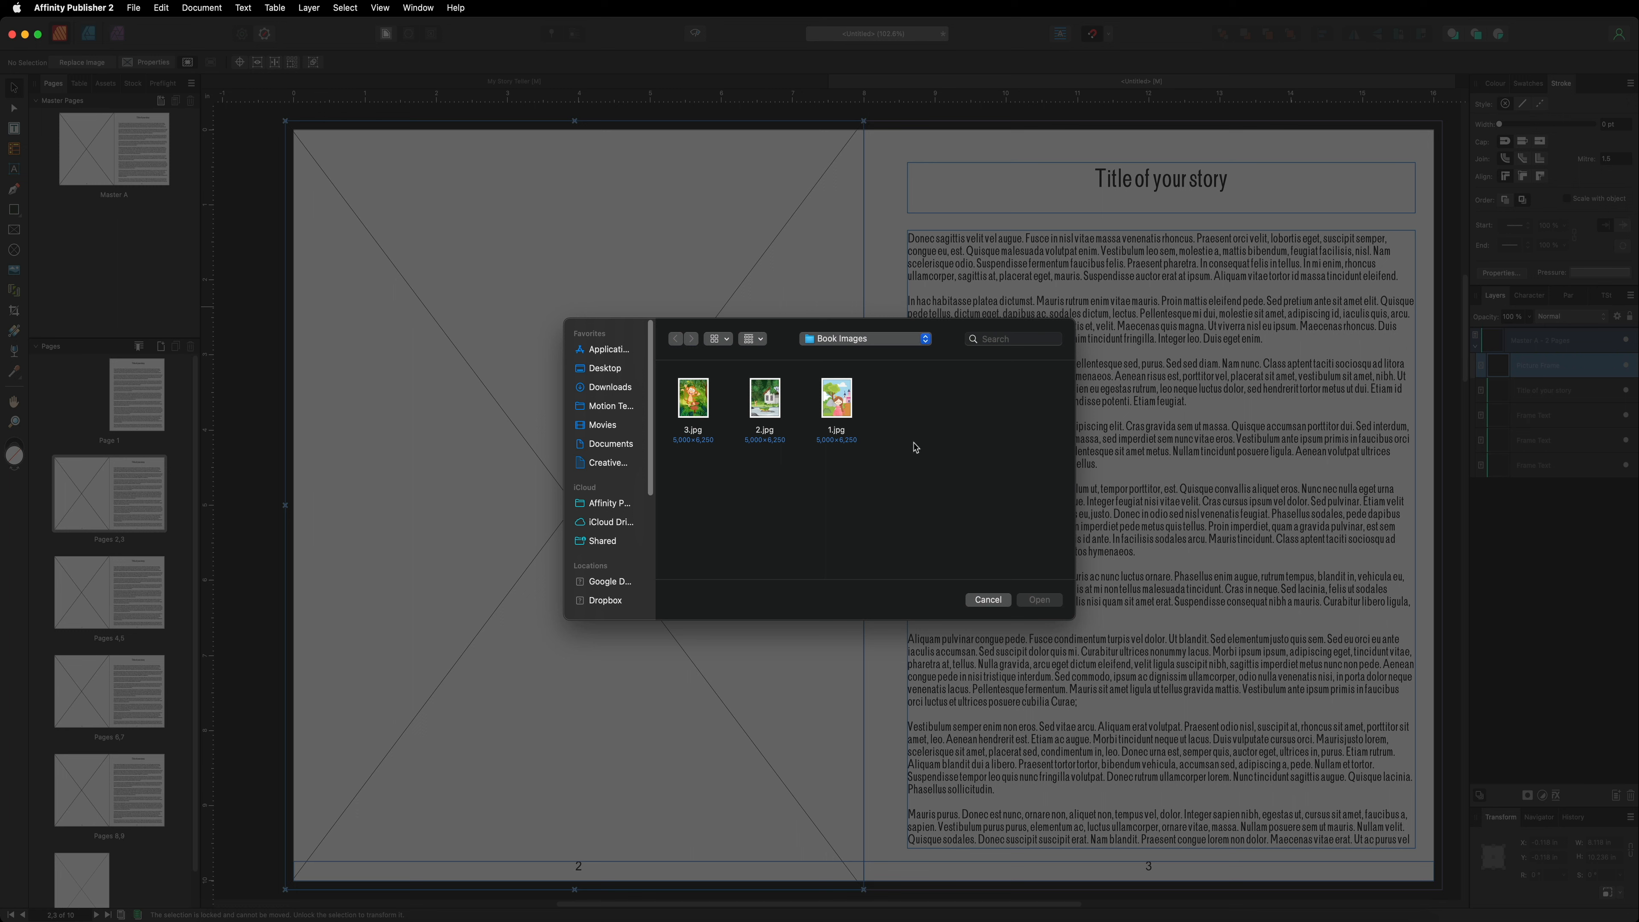
double_click(839, 399)
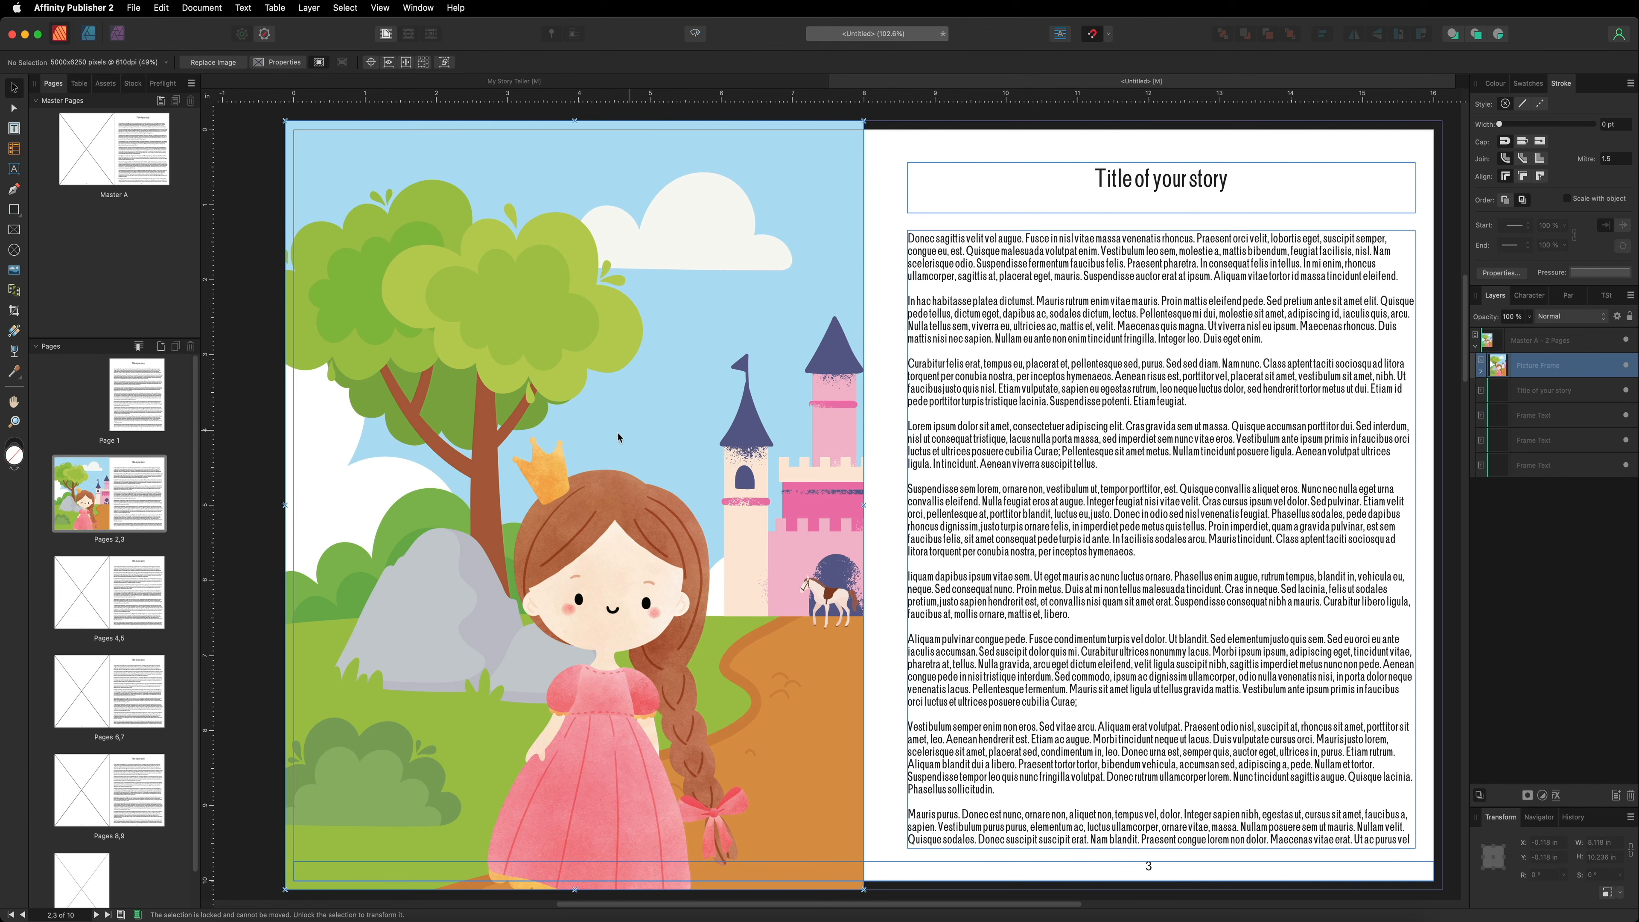
Place 2.jpg from the Book Images folder into the picture frame on page 4.
scroll(882, 475, "down", 15)
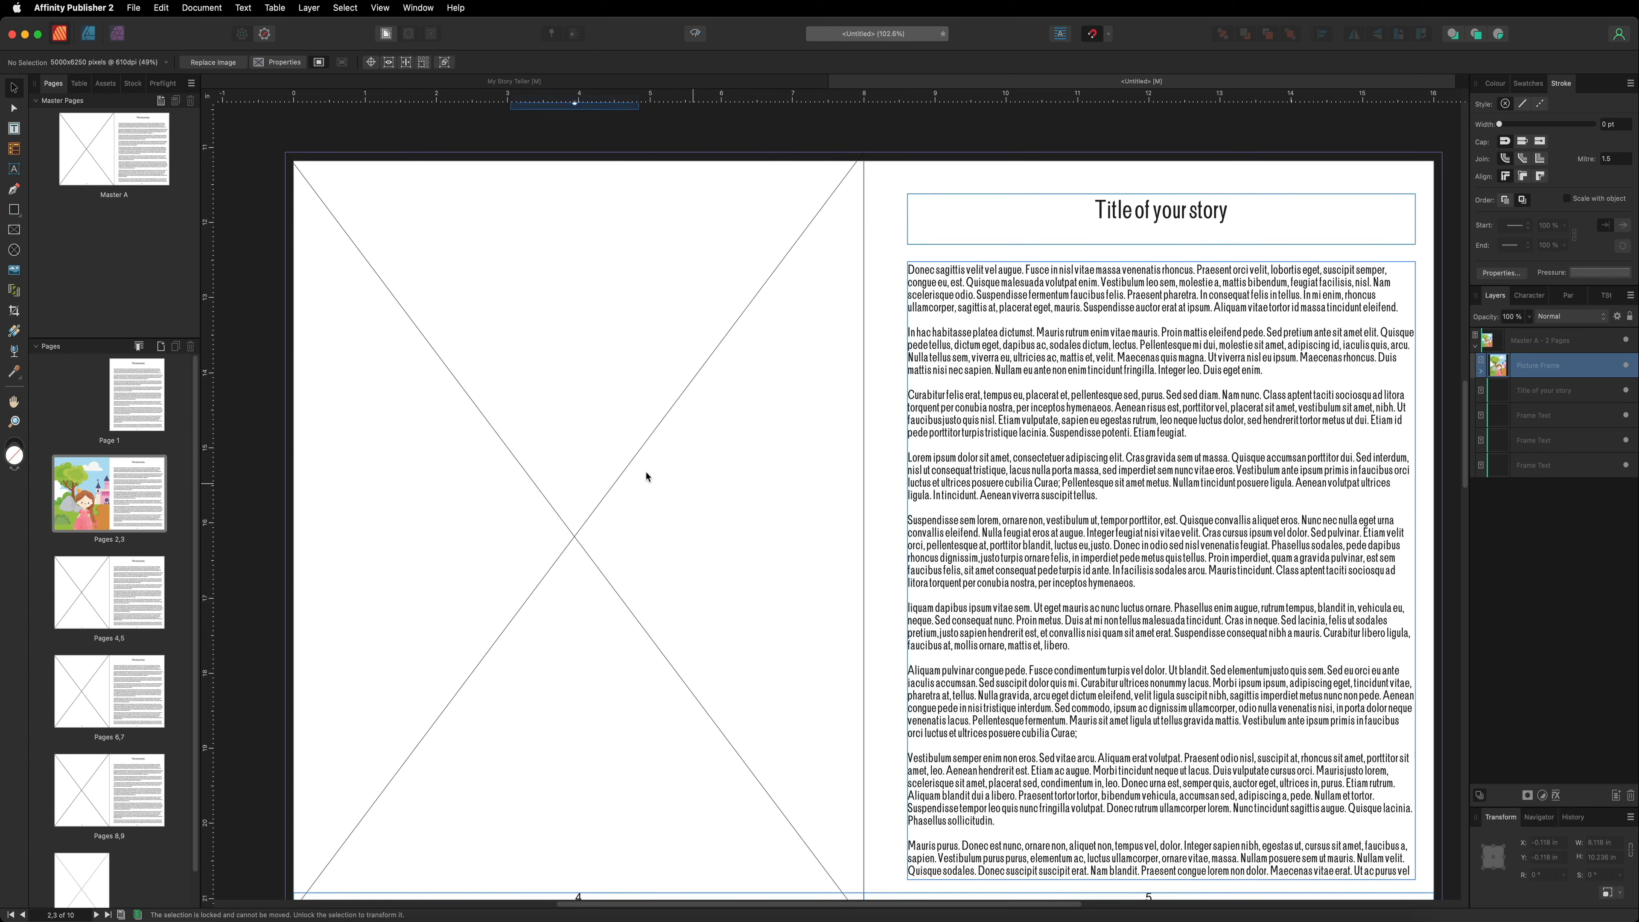
left_click(575, 537)
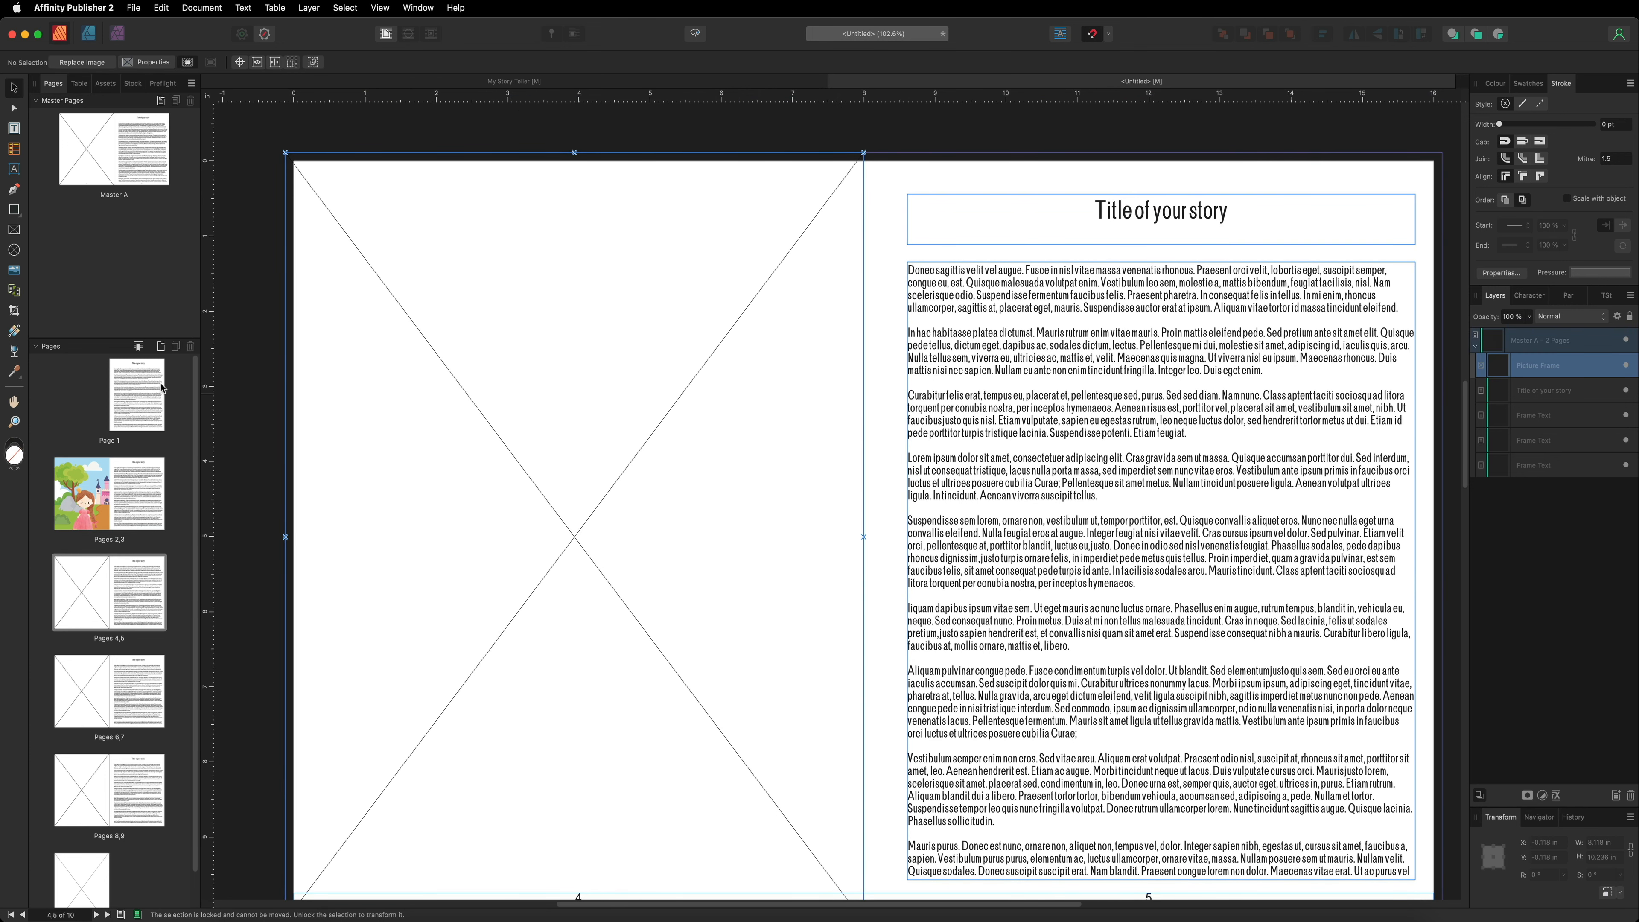
left_click(13, 272)
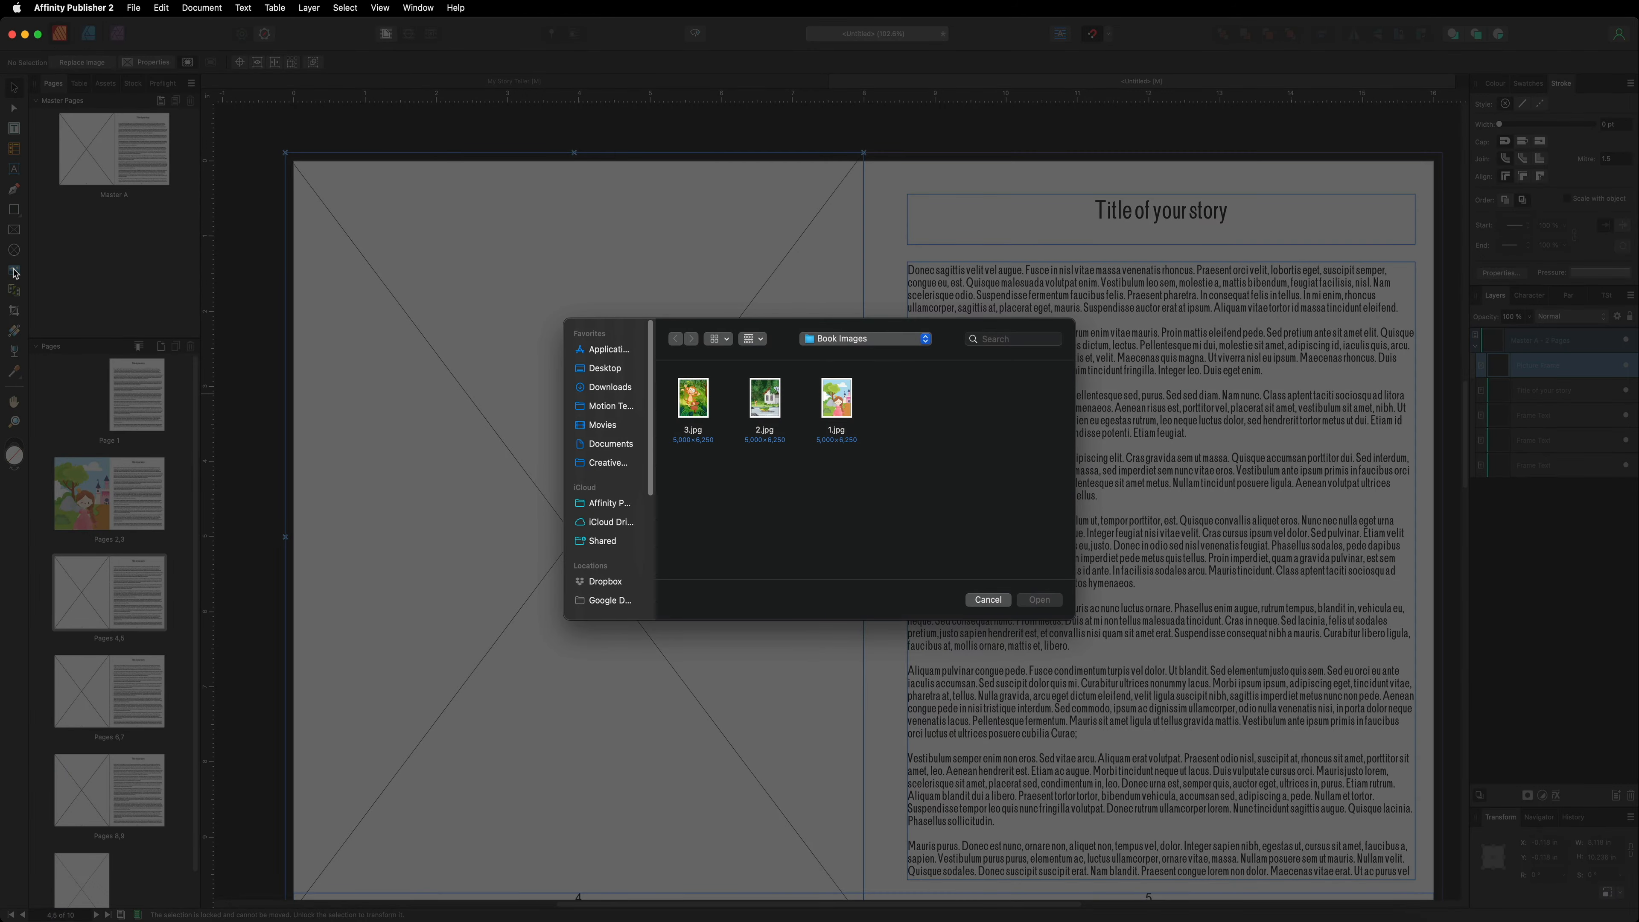
double_click(762, 403)
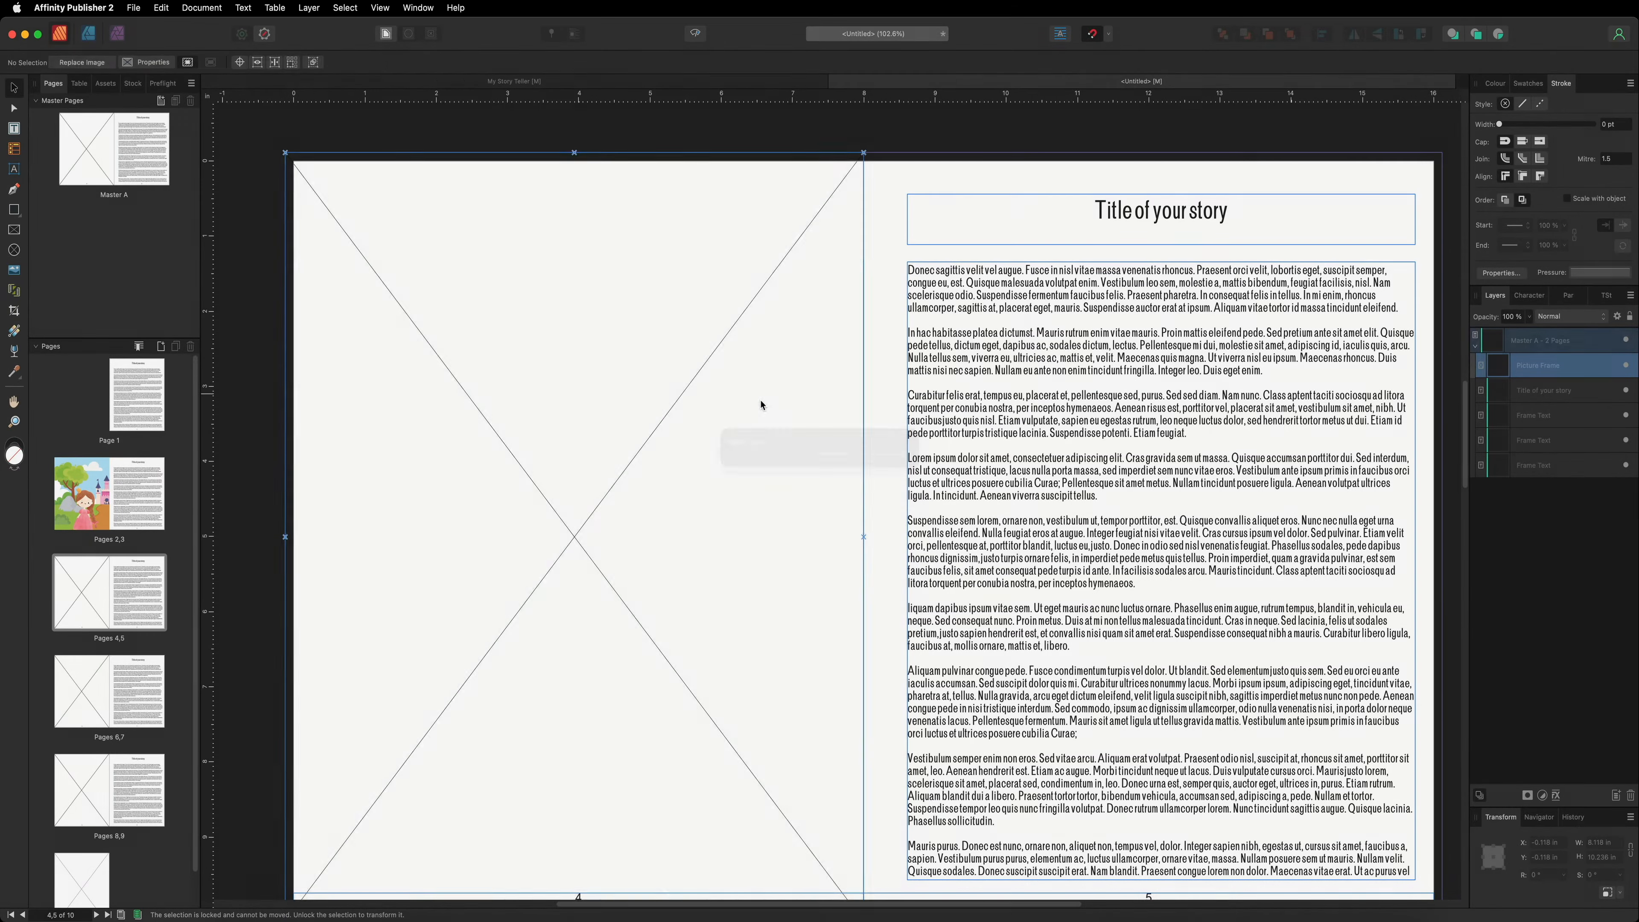
Place 3.jpg from the Book Images folder into the picture frame on page 6.
scroll(762, 405, "down", 12)
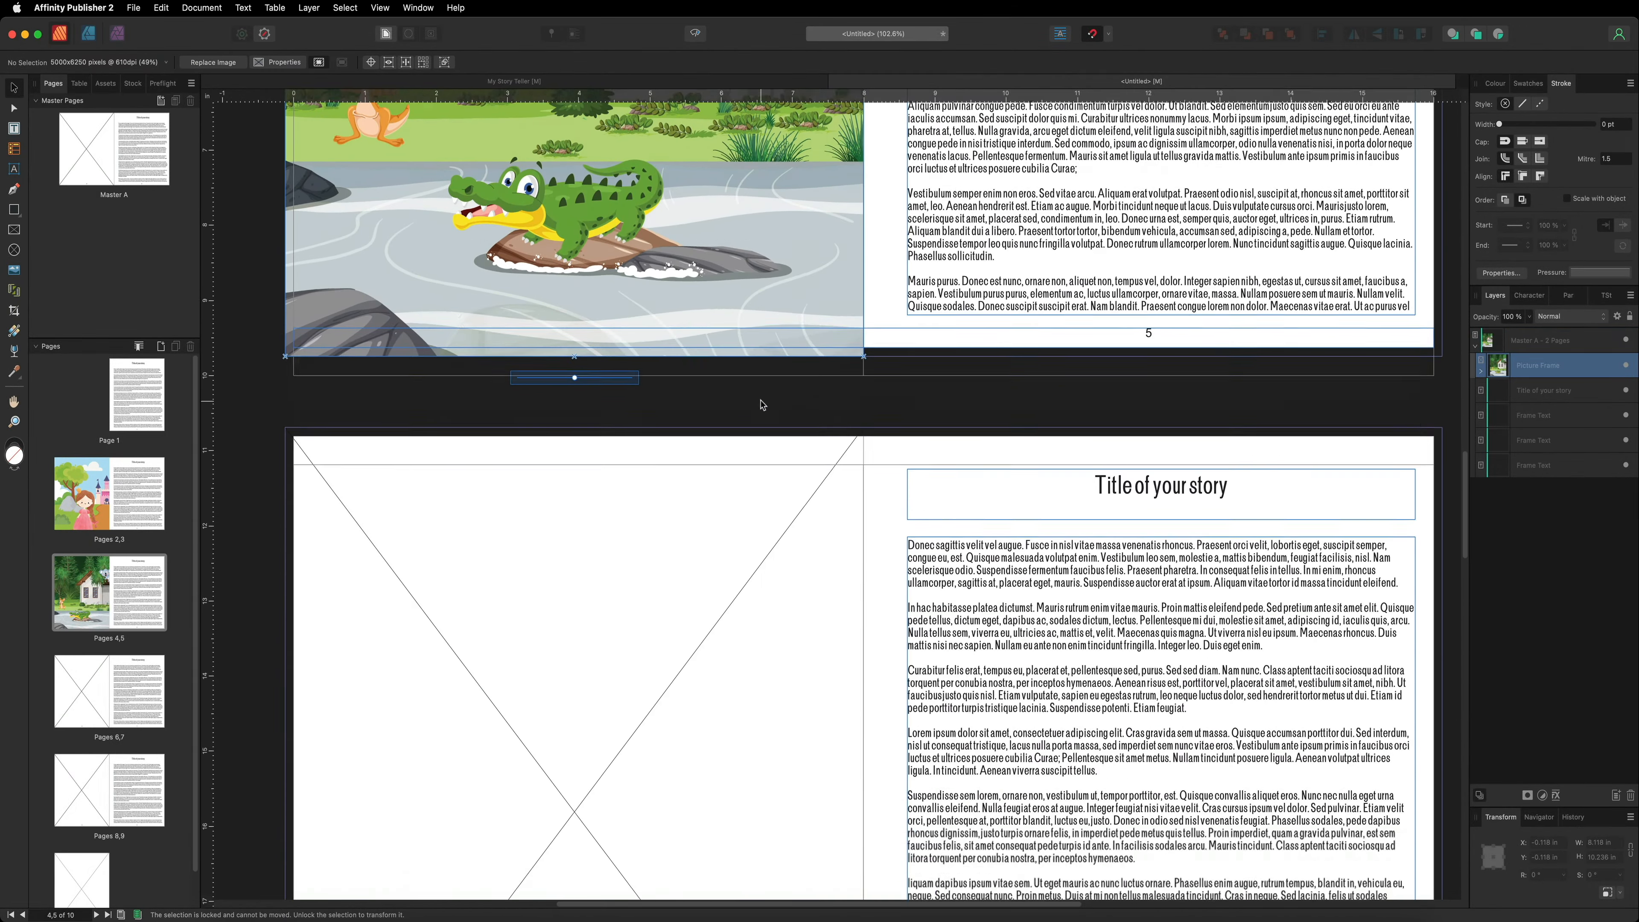
scroll(762, 404, "down", 2)
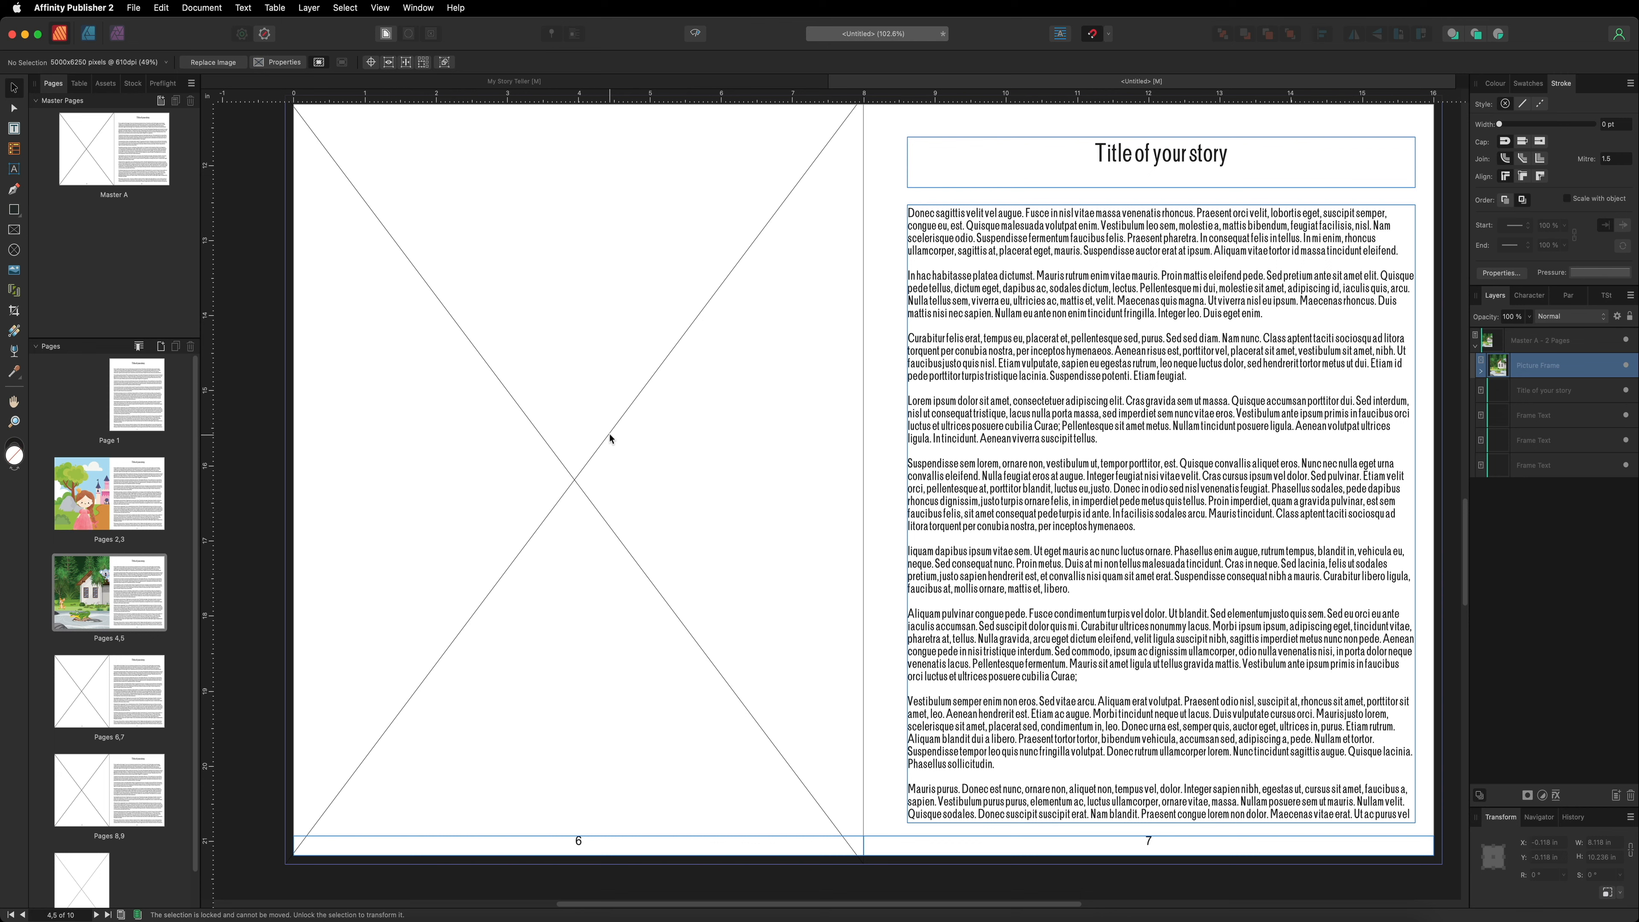
left_click(610, 439)
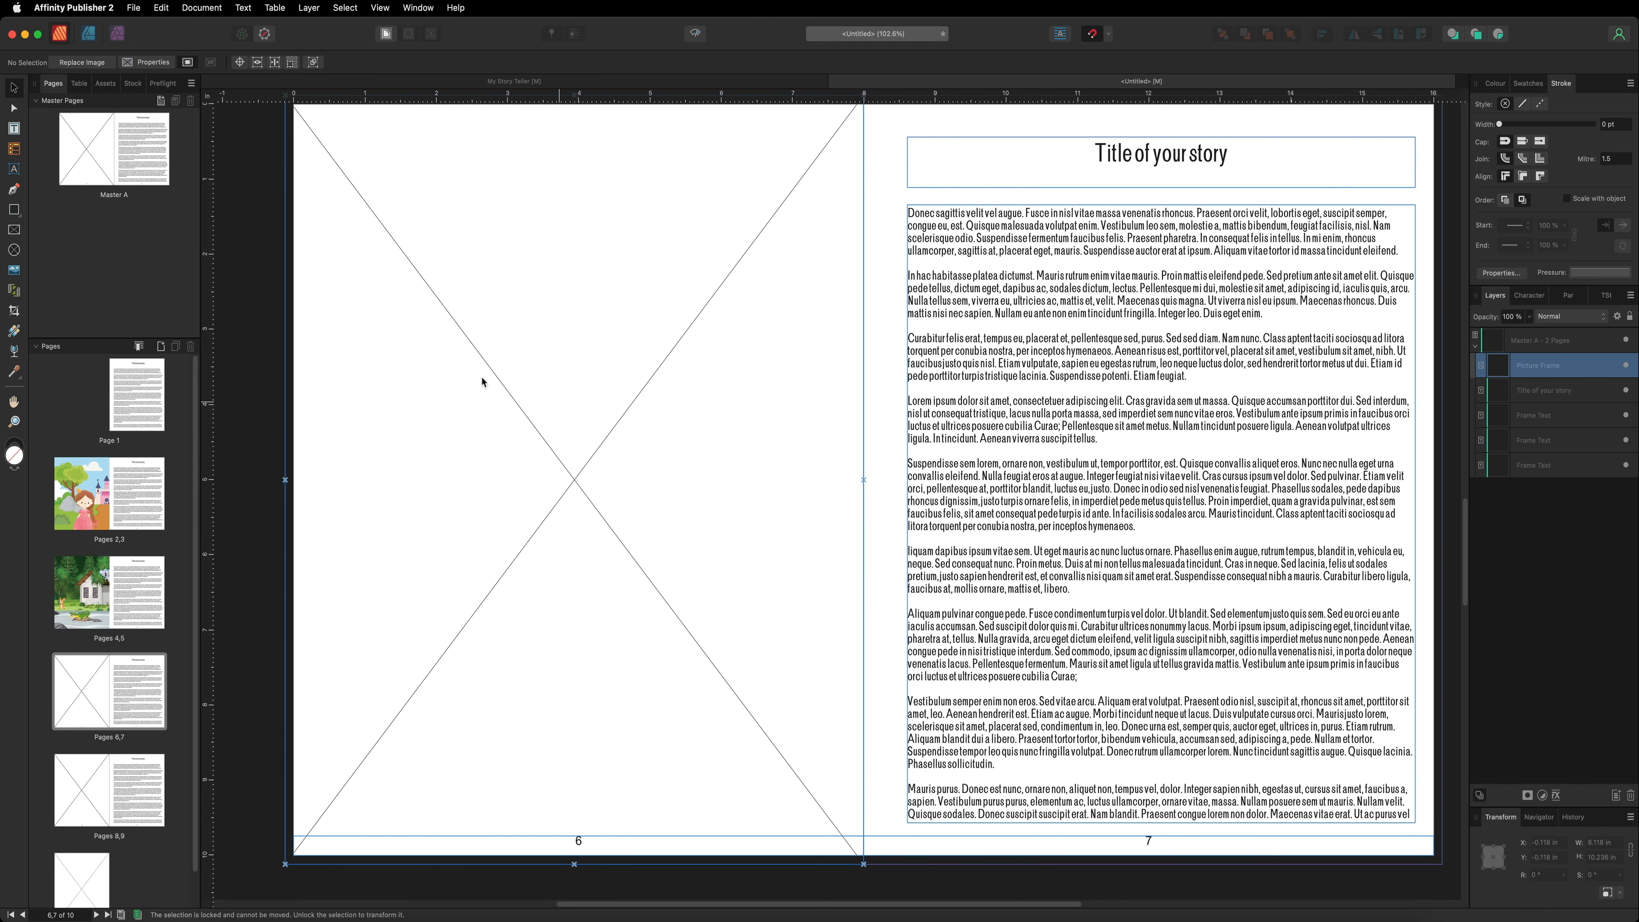
left_click(15, 271)
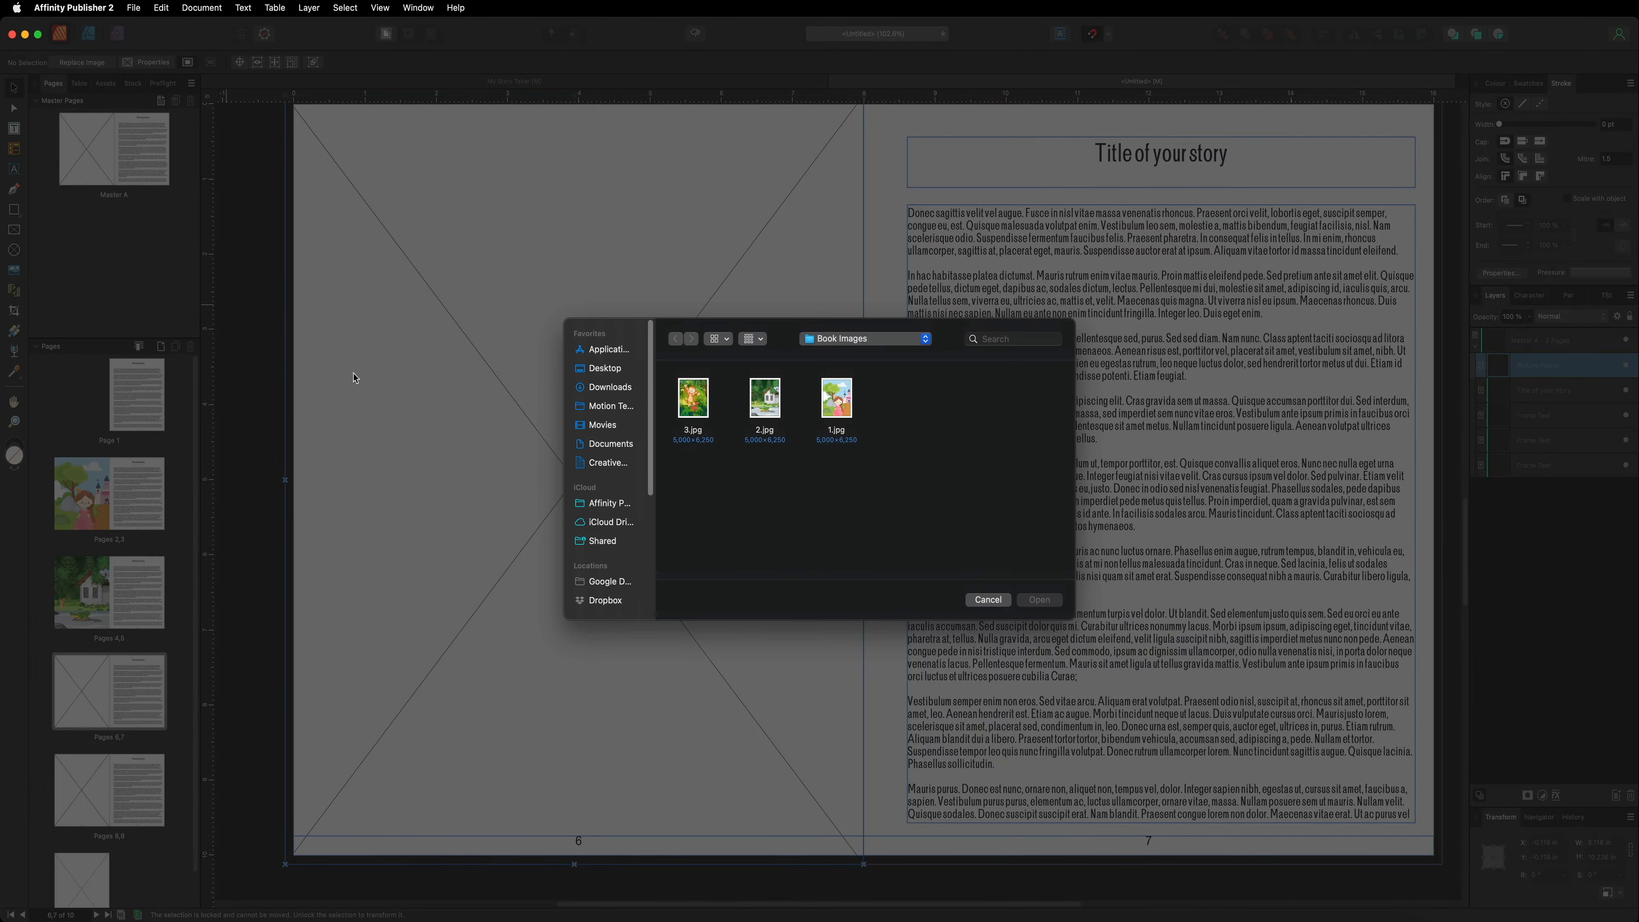
double_click(683, 408)
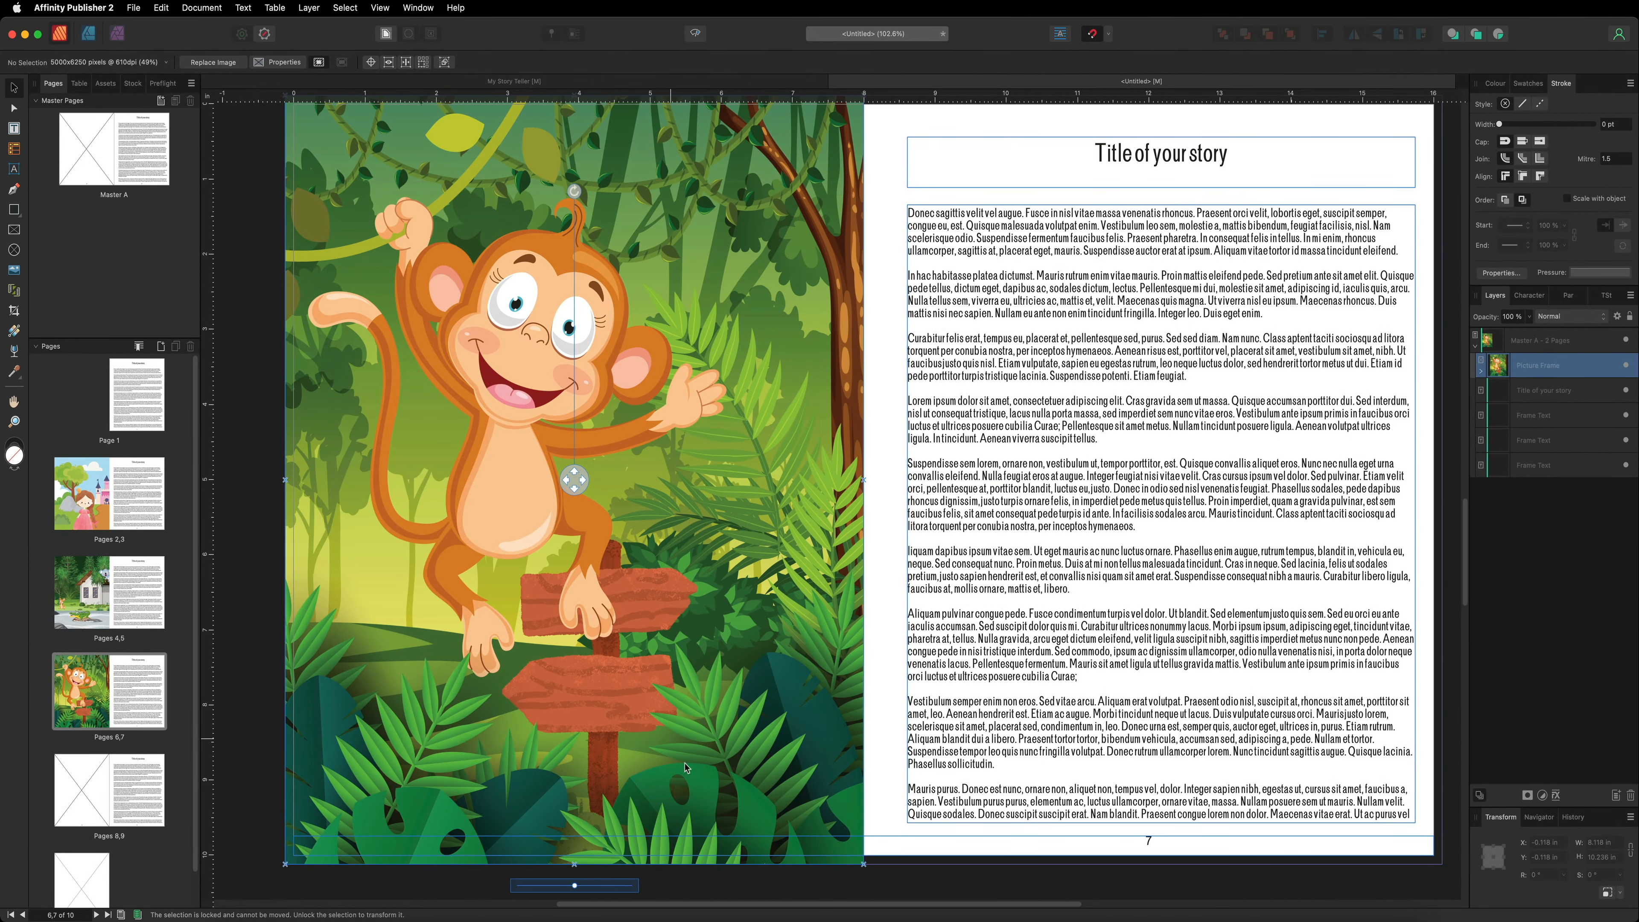
Hide the bleed area, deselect the picture frame and check the pages 6–7 spread at its trimmed size.
scroll(639, 824, "up", 10)
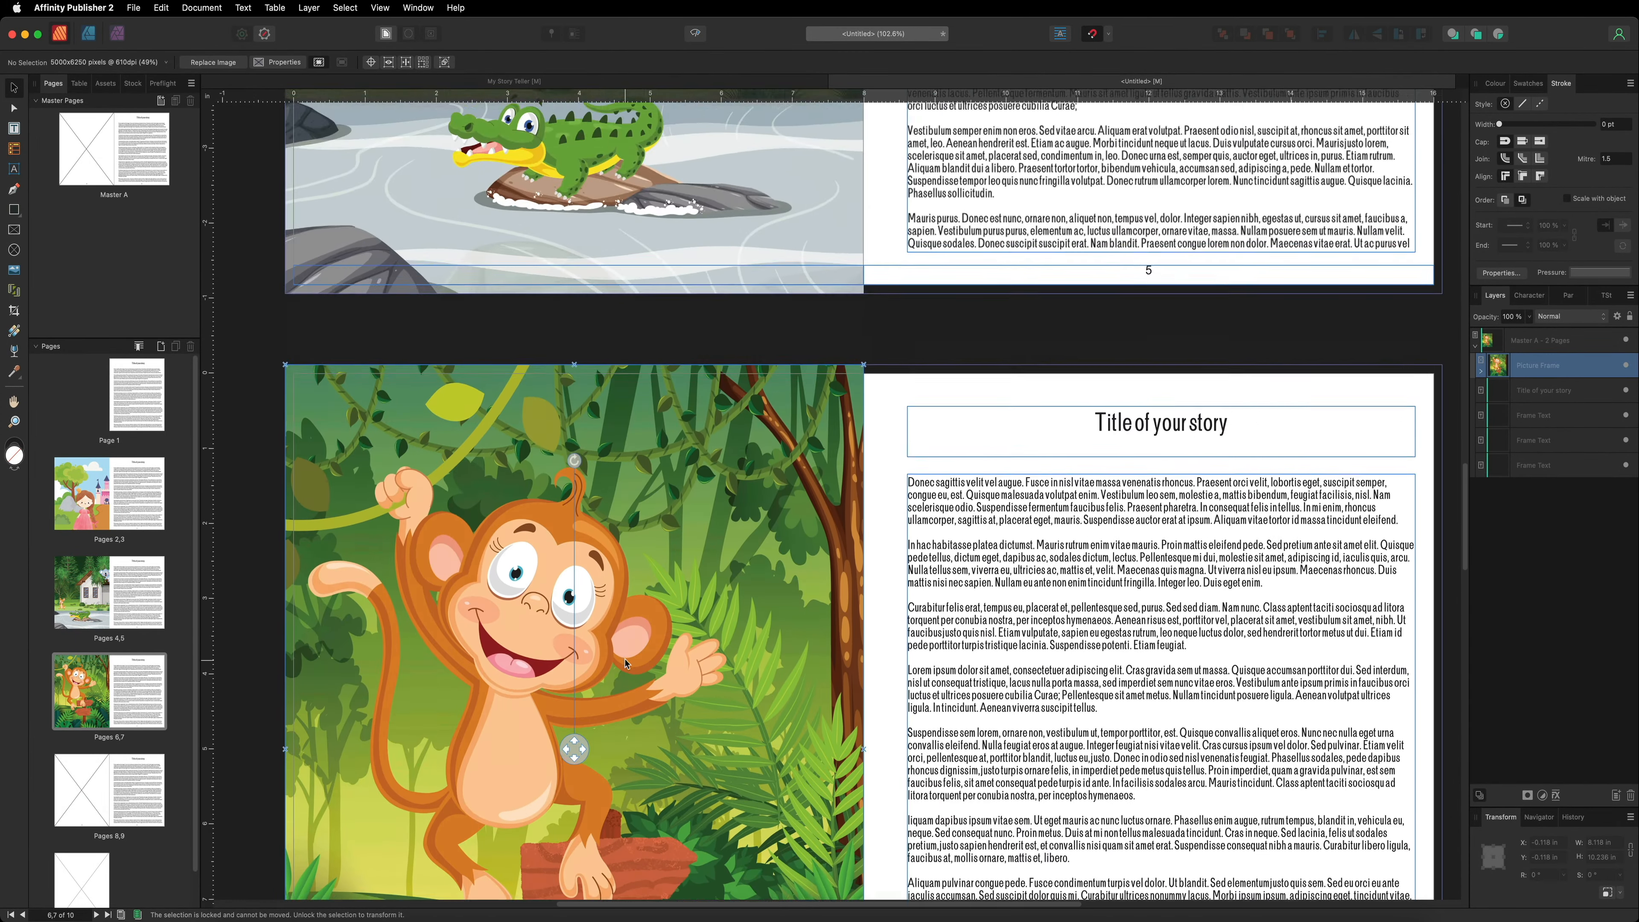
scroll(626, 663, "down", 5)
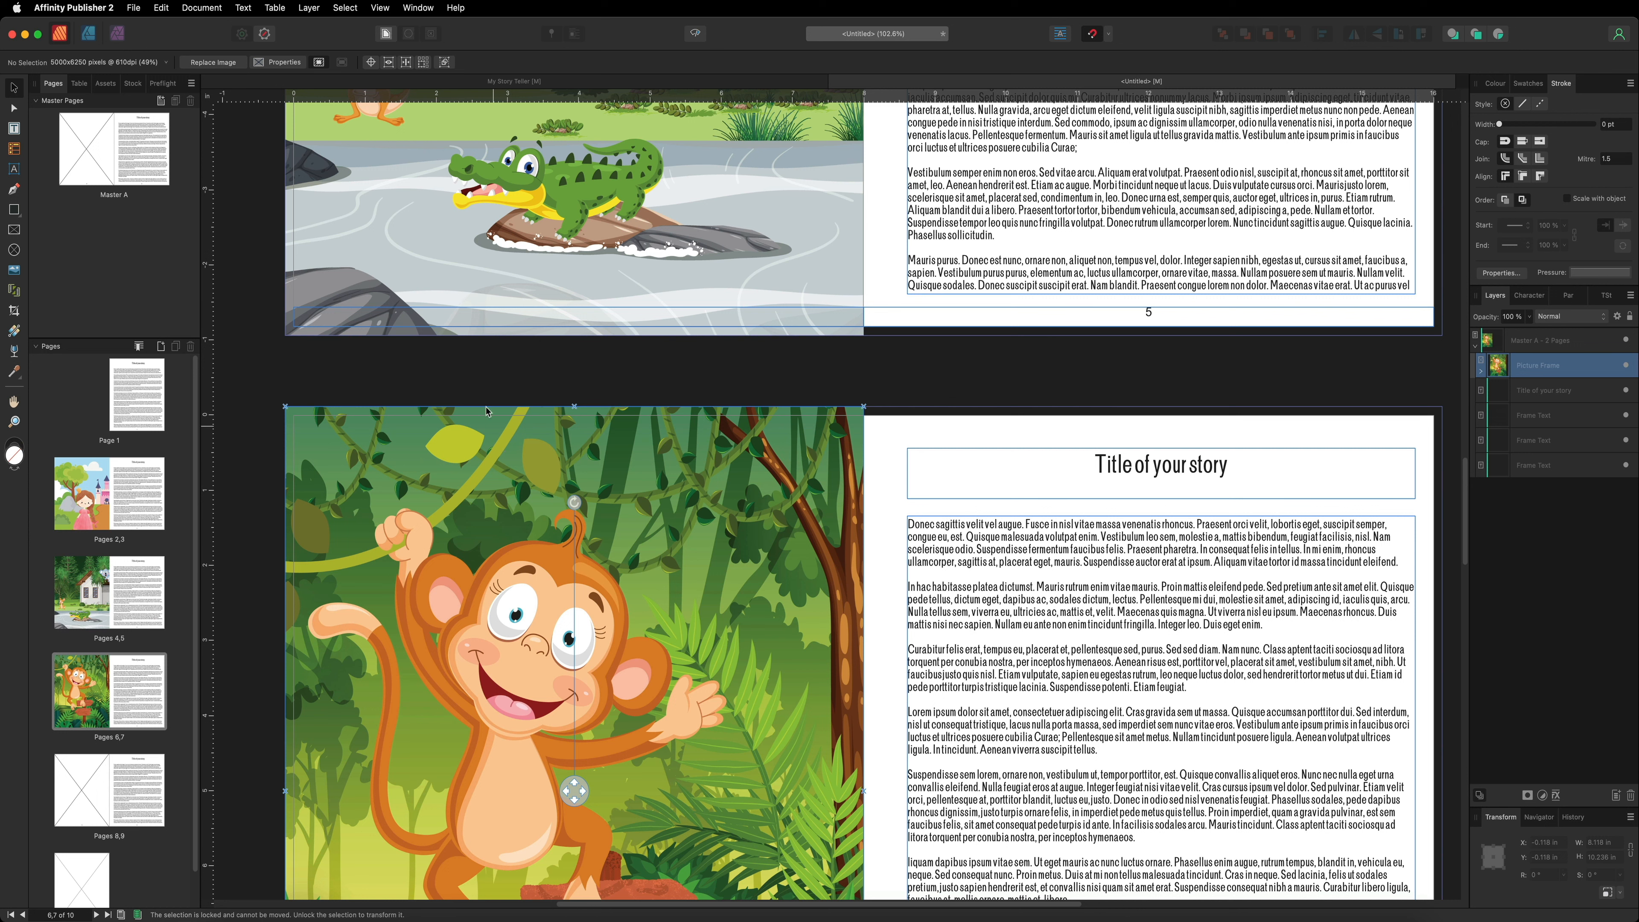
left_click(380, 8)
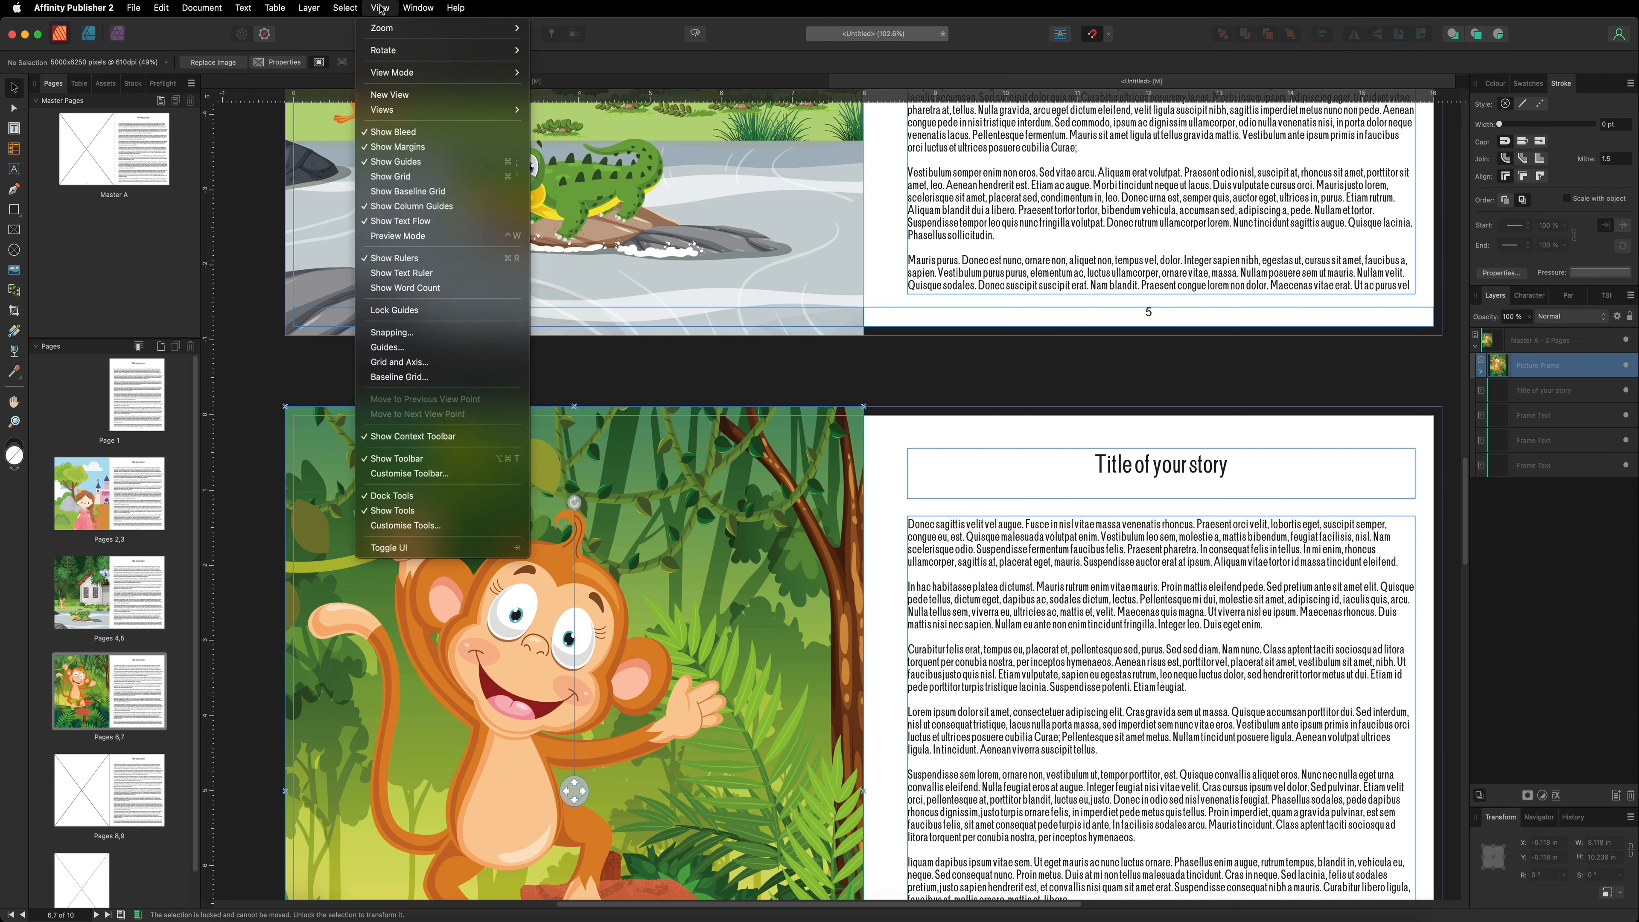
left_click(394, 132)
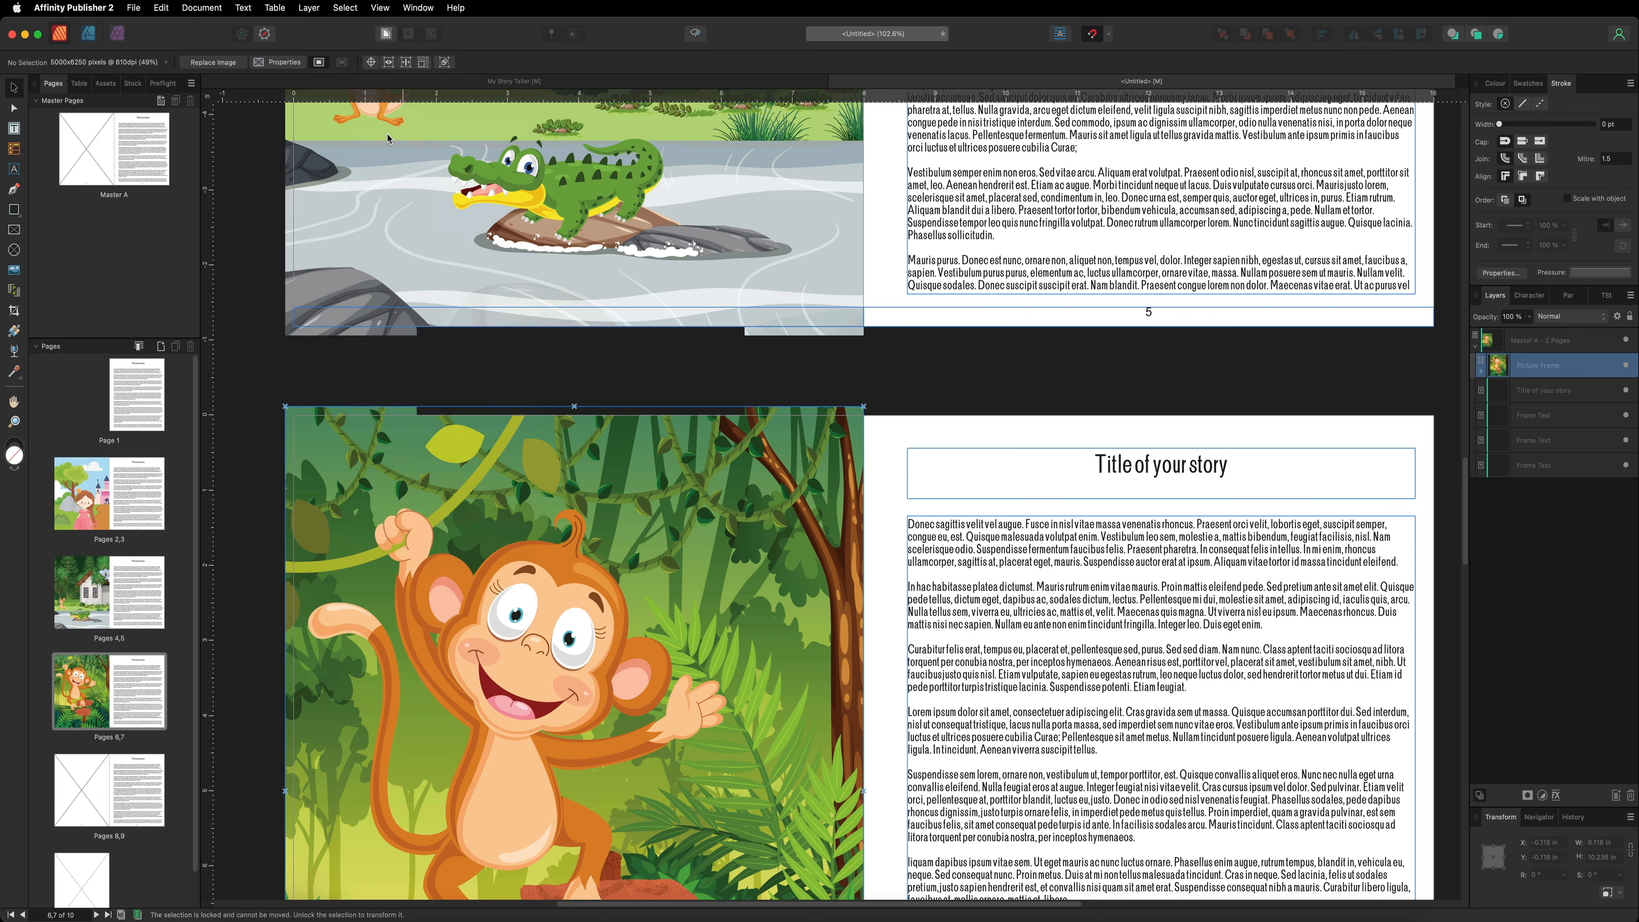
left_click(416, 363)
scroll(401, 349, "down", 5)
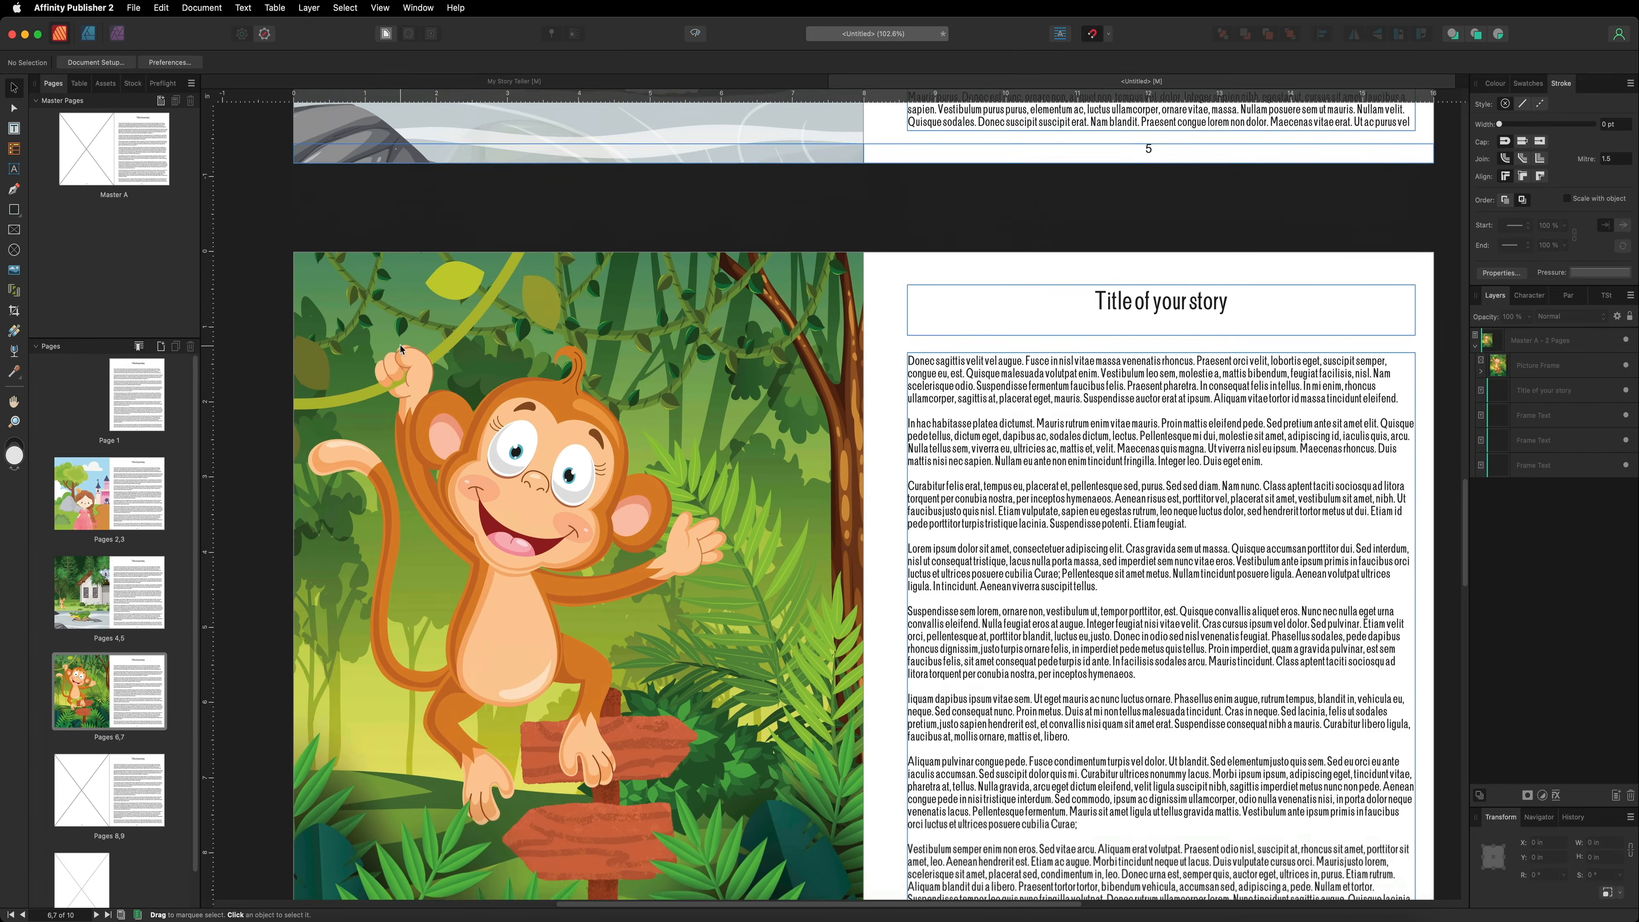
scroll(401, 349, "down", 2)
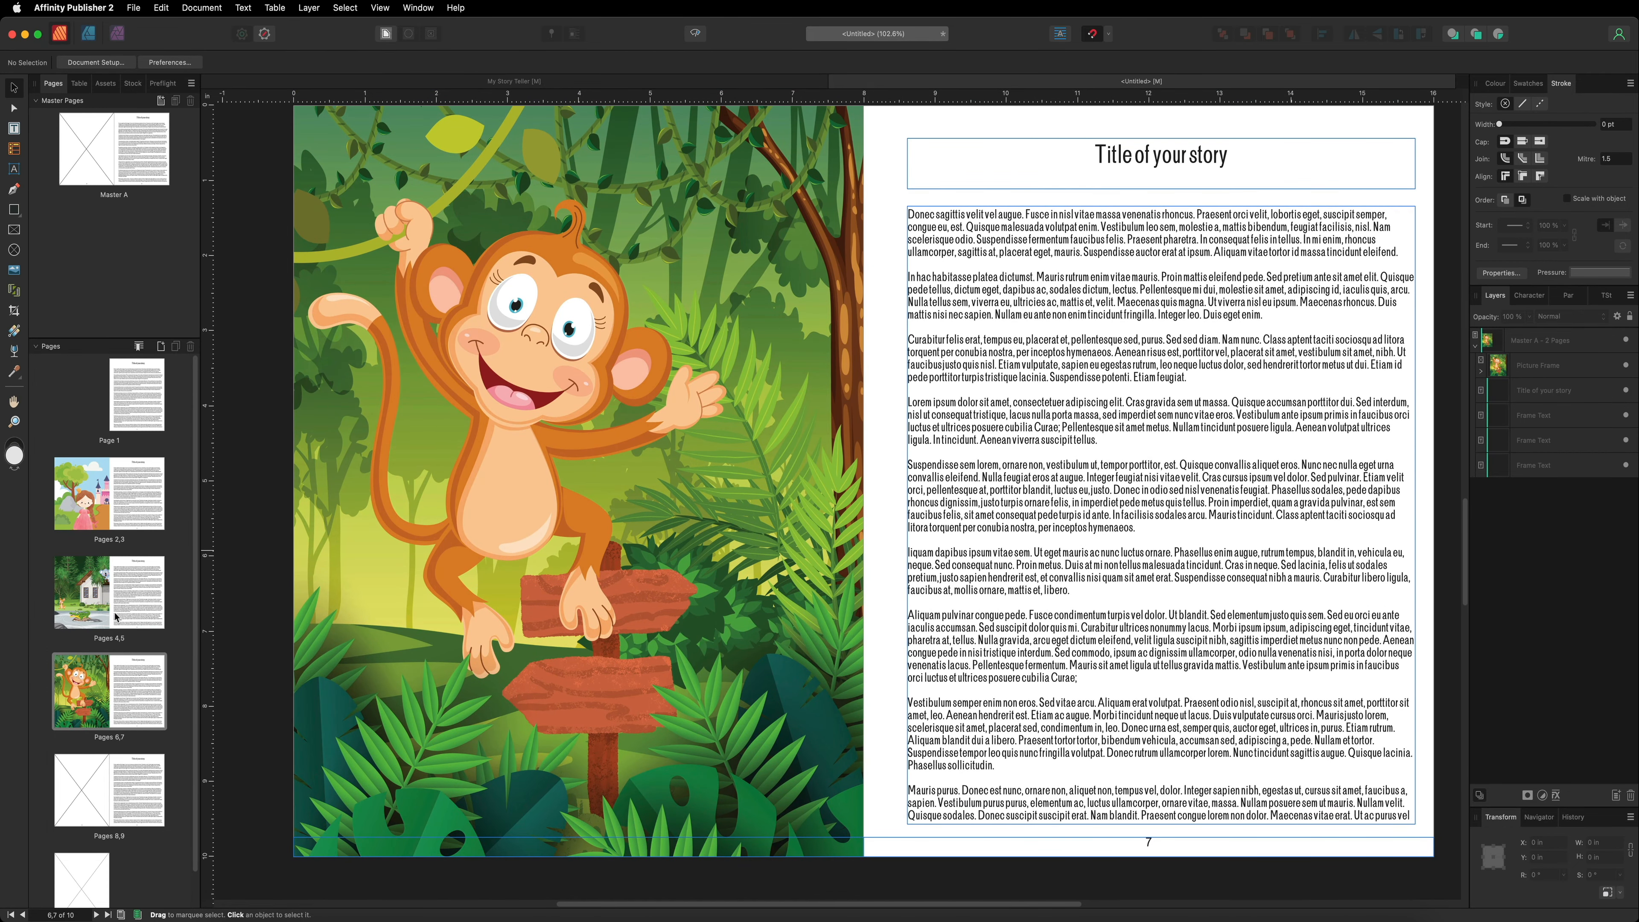
Replace page 7's title with "dafadfadfa" and all of its body text with "Dgsdgsdgsd sdgses es se sesg".
triple_click(1143, 158)
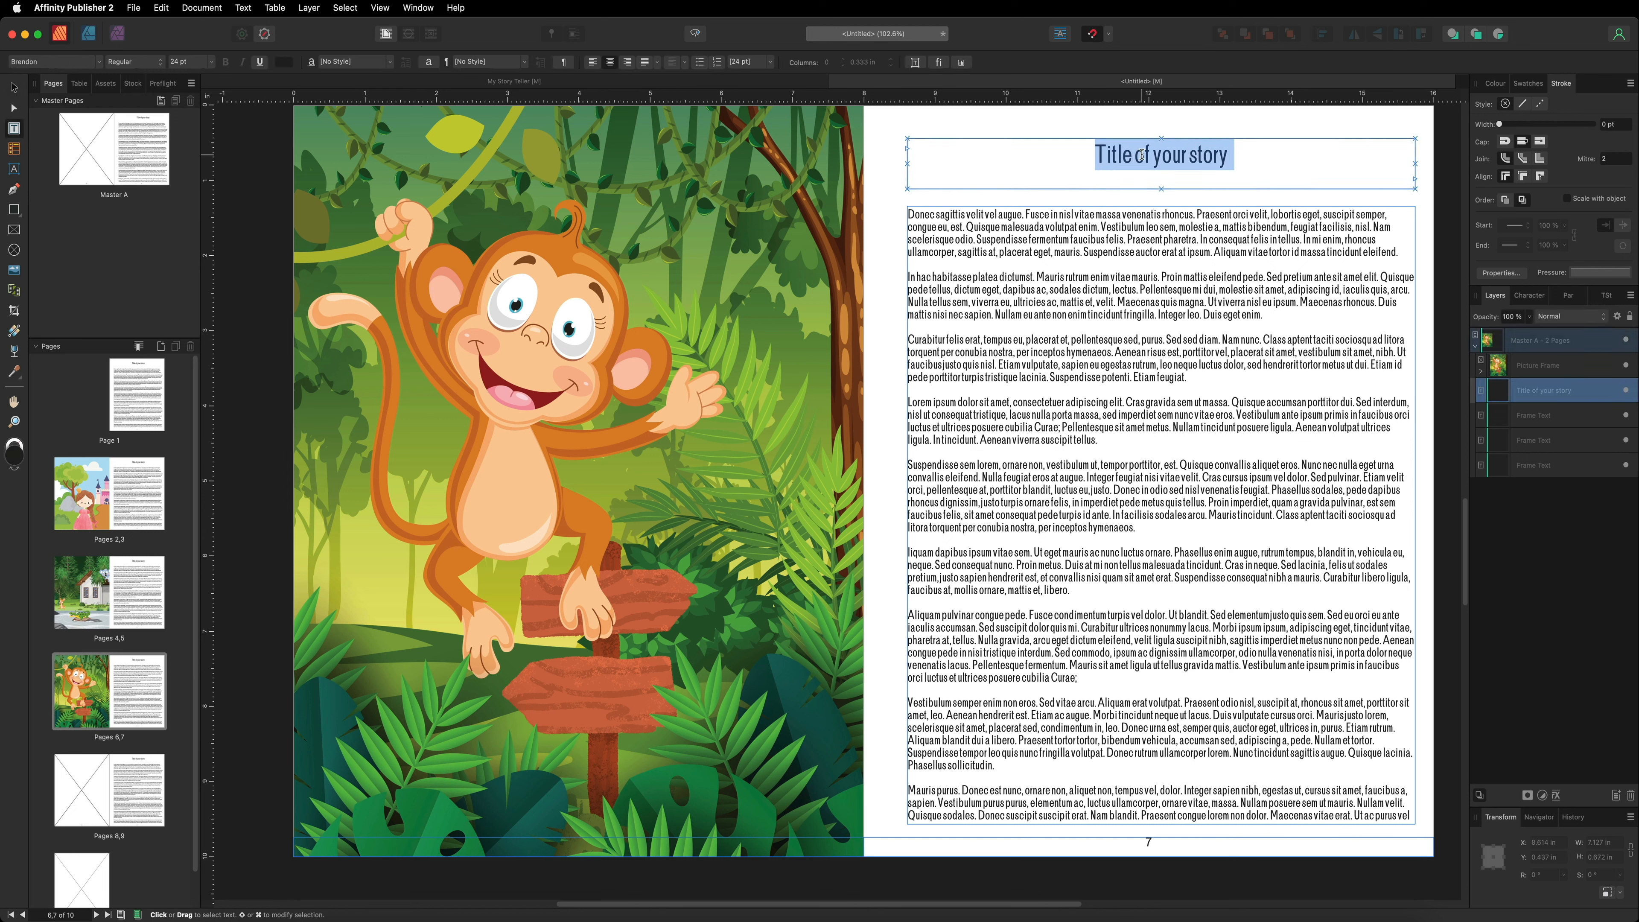
type("dafadfadfa")
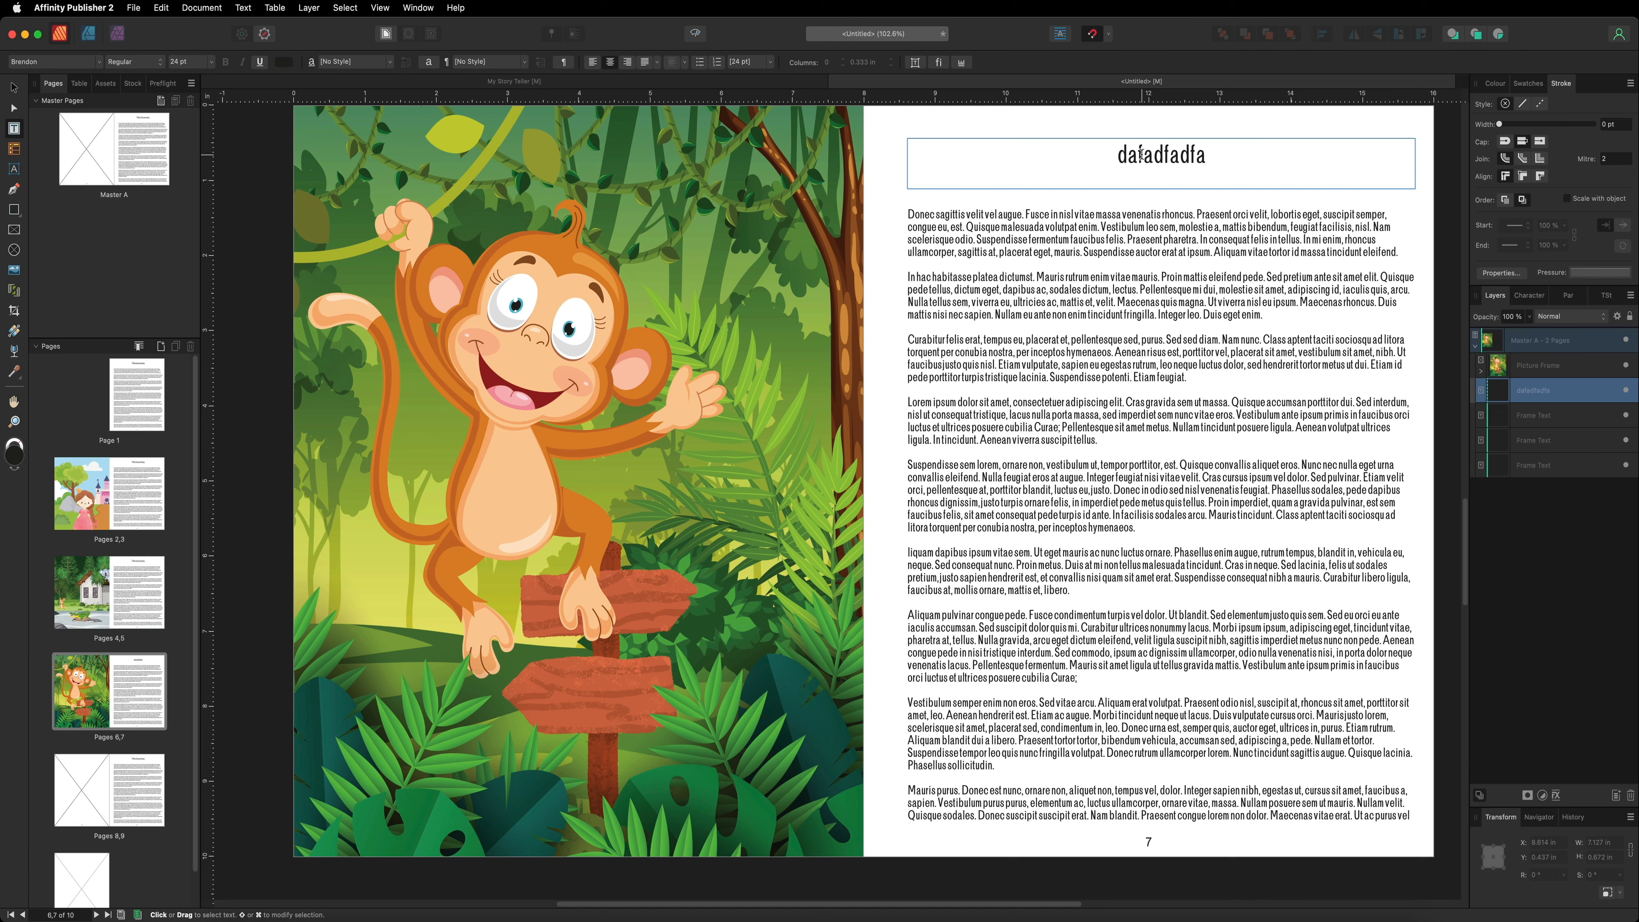
left_click(1047, 231)
key("super+a")
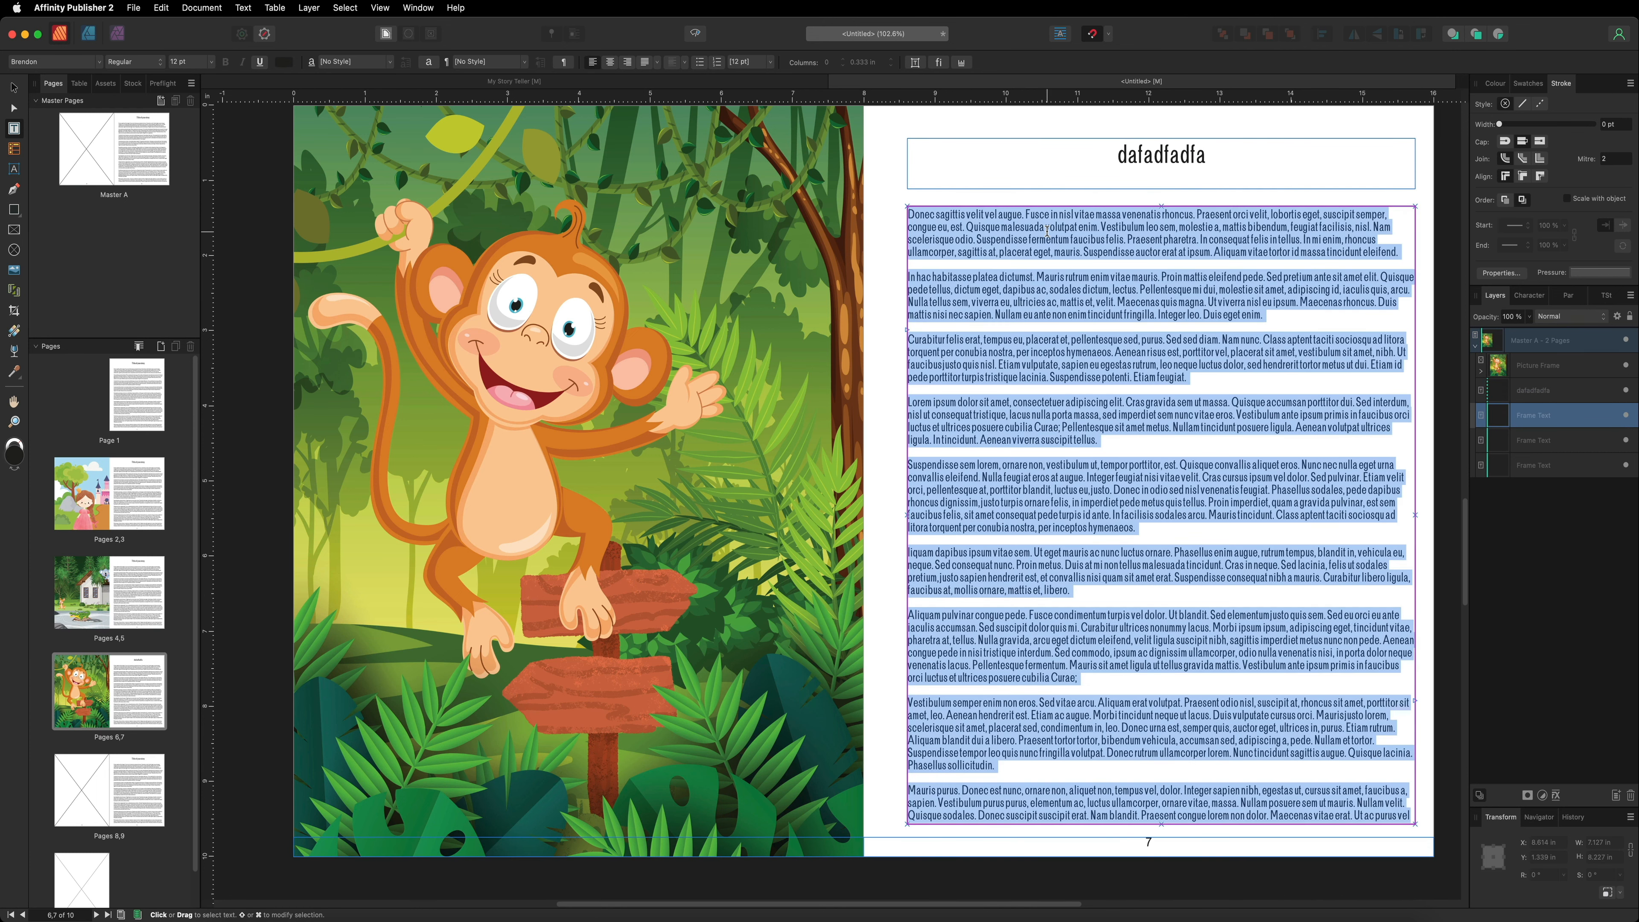
key("BackSpace")
type("Dgsdgsdgsd sdg")
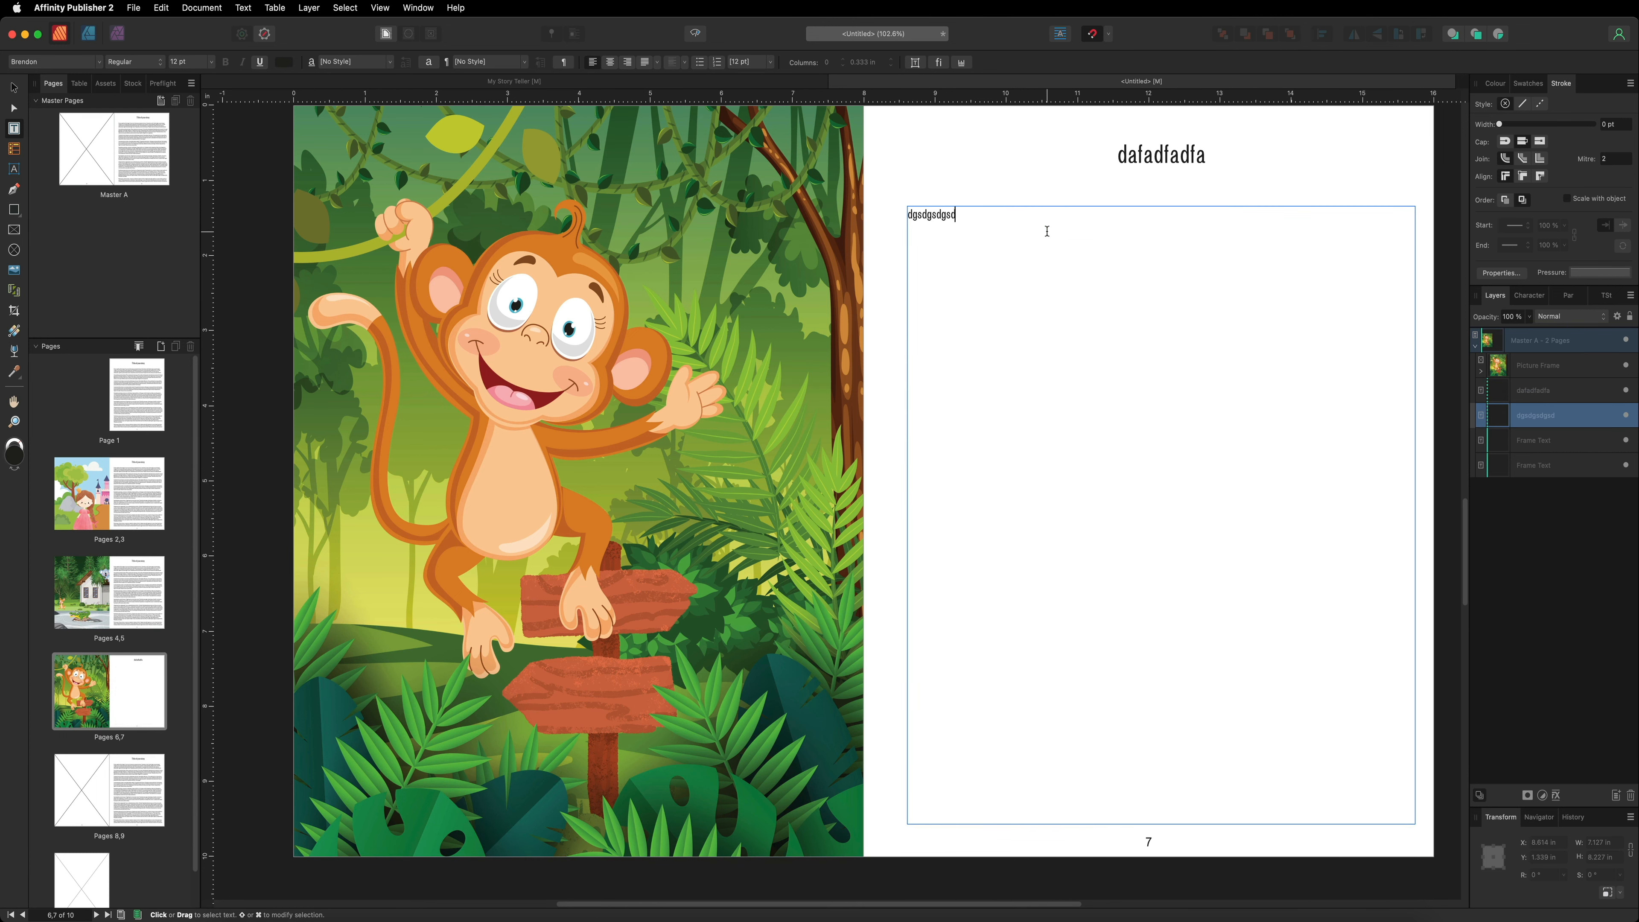
type("ses es se sesg")
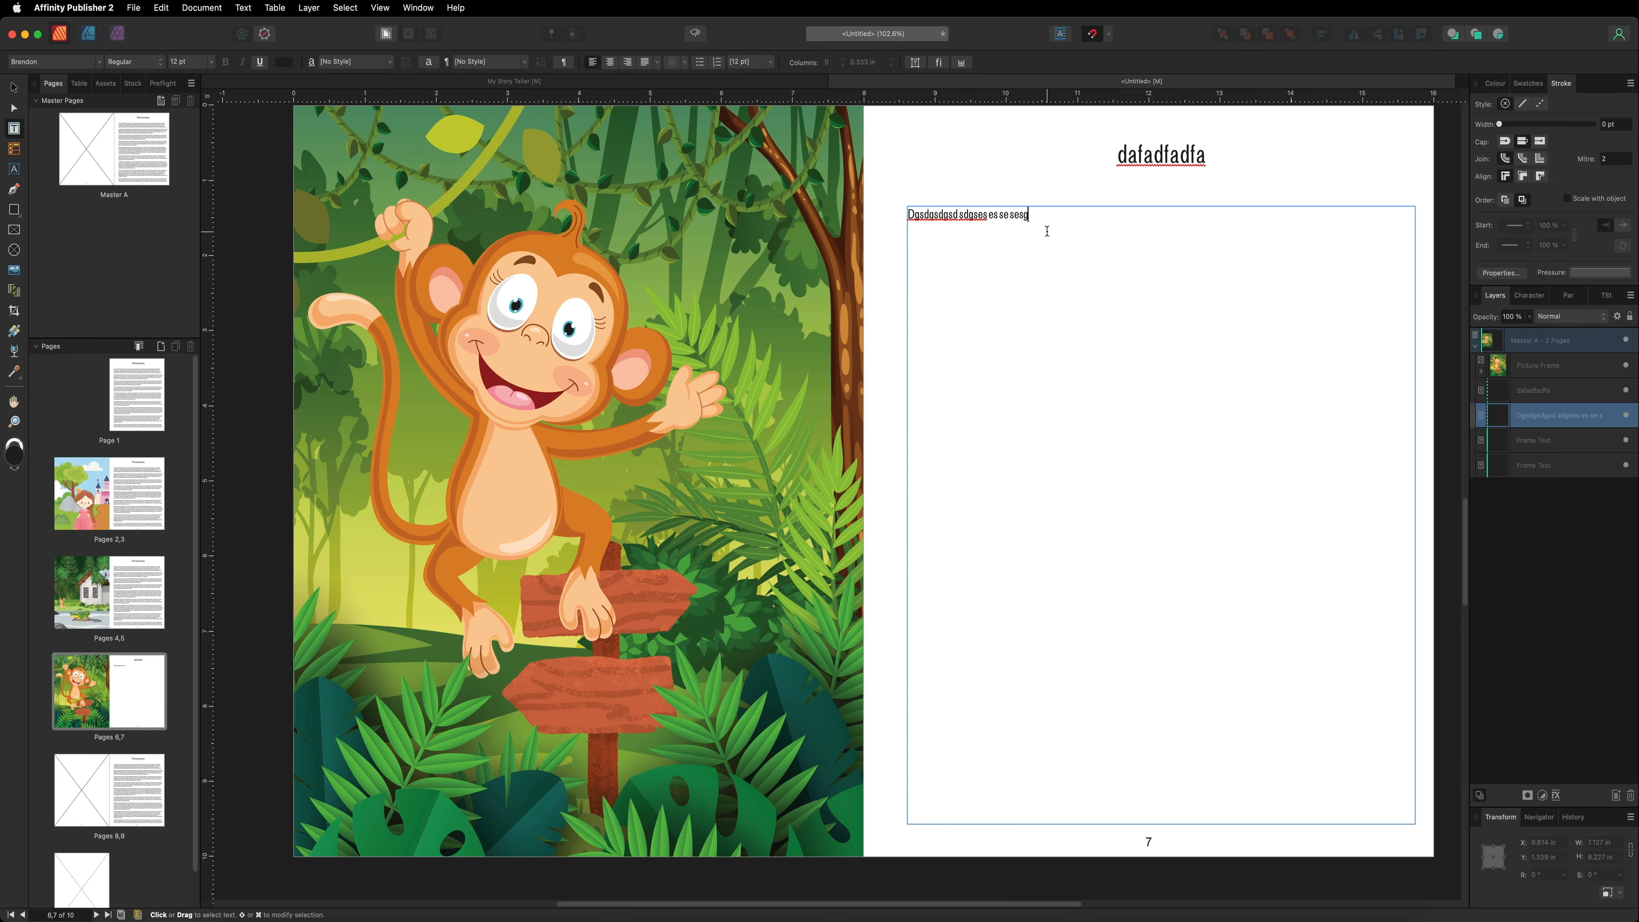
Turn on preview mode to hide the guides and frame outlines, and review the pages 4–5 and 2–3 spreads.
scroll(825, 335, "up", 10)
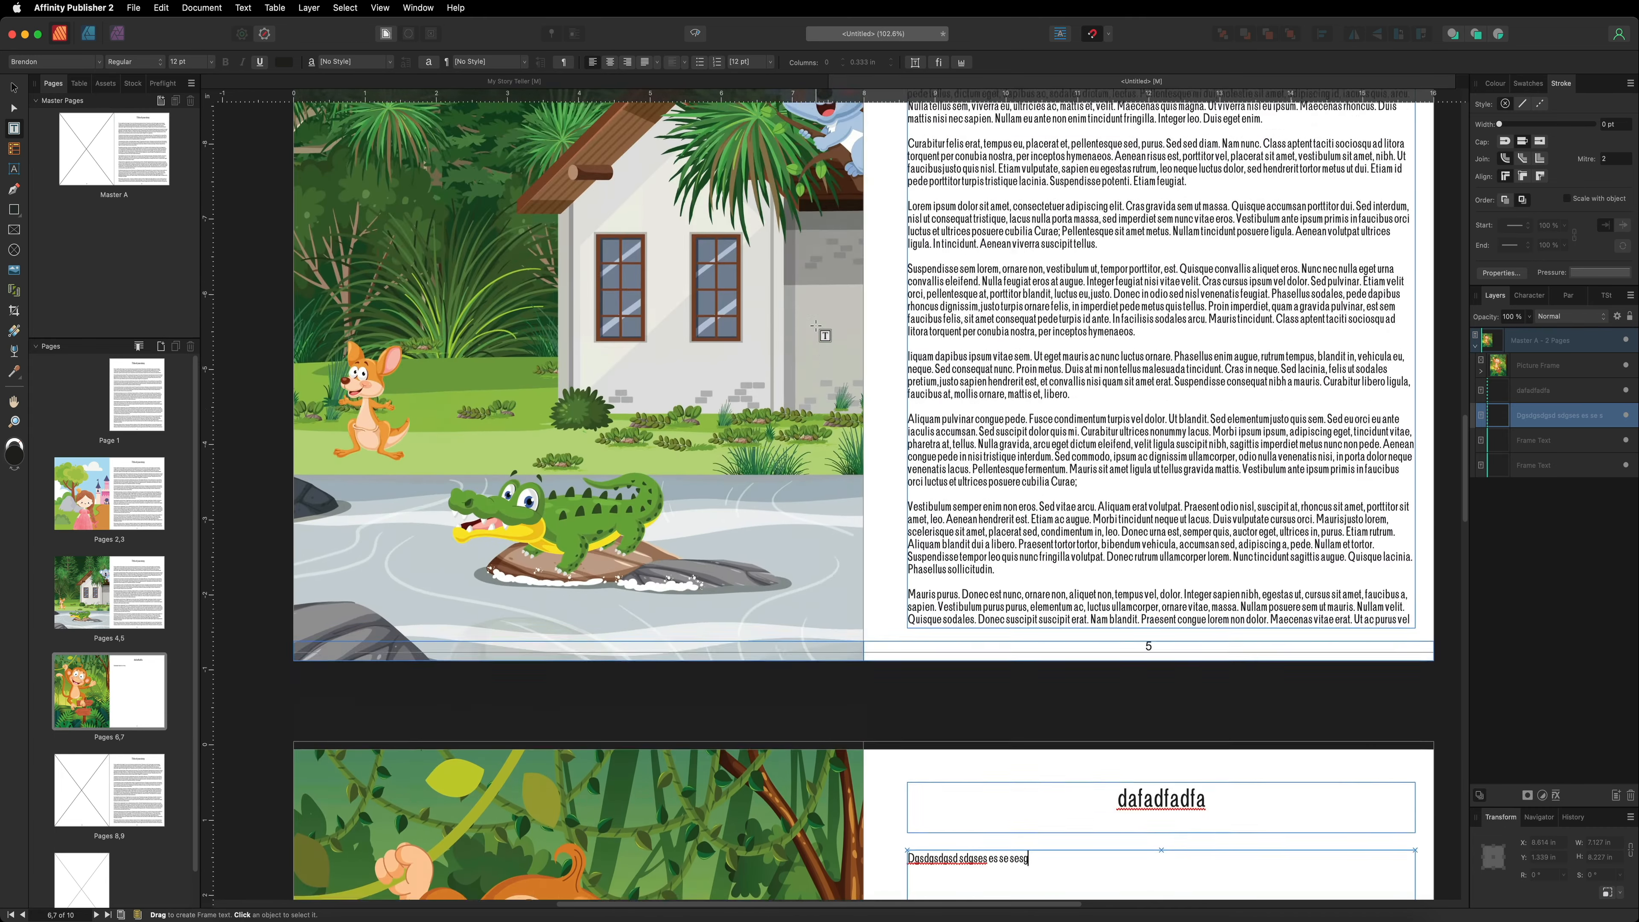
scroll(825, 335, "up", 2)
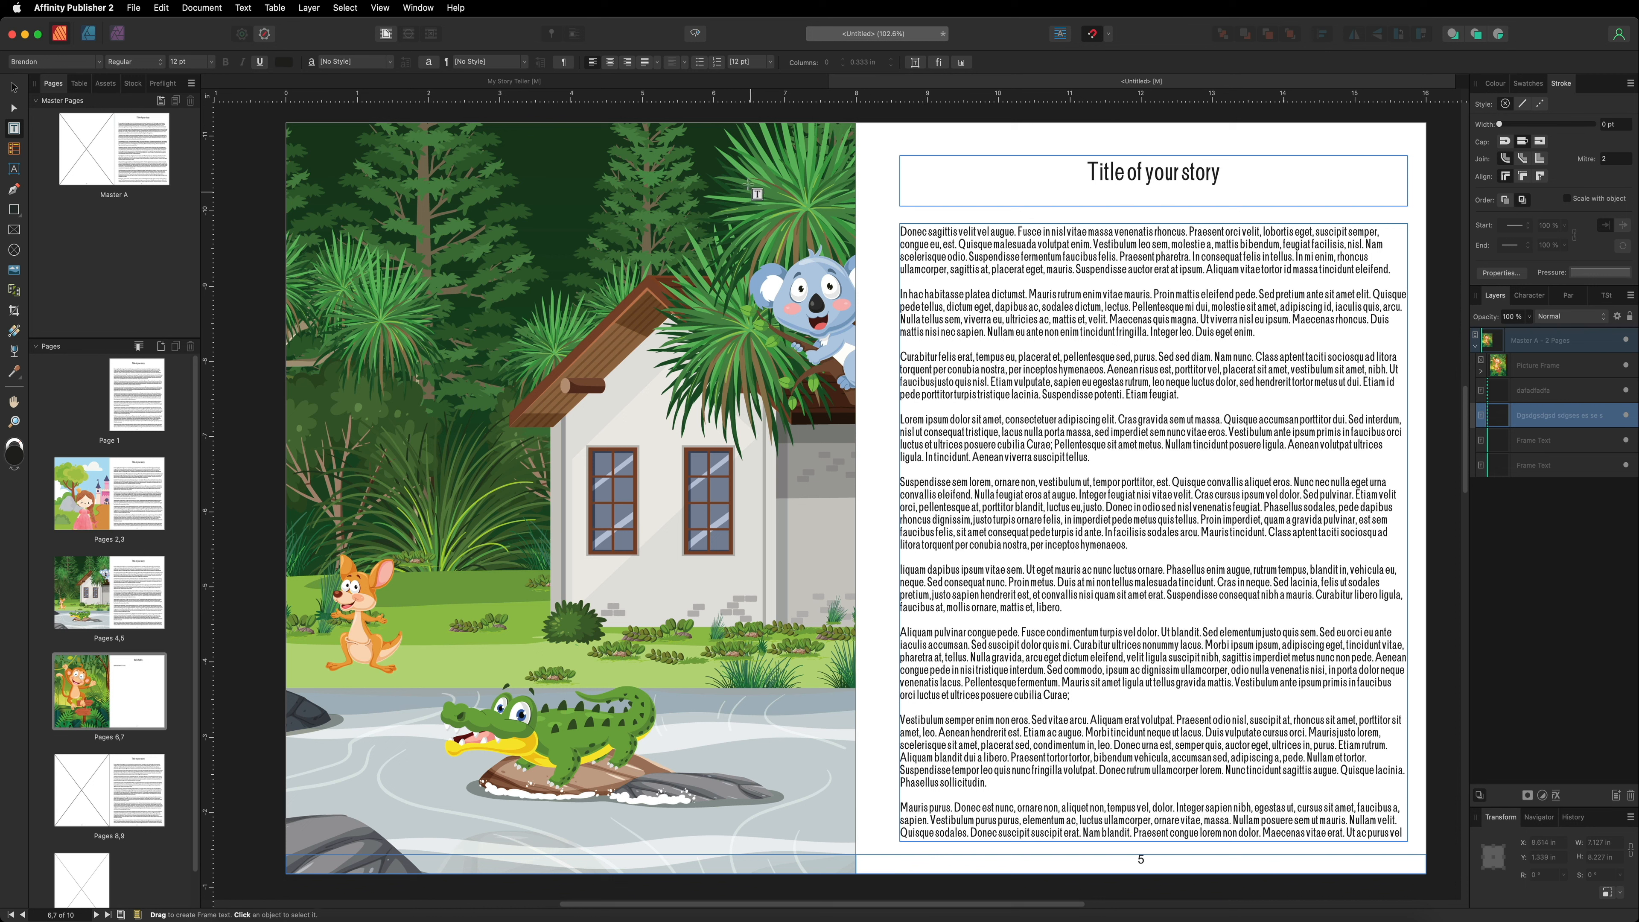
left_click(698, 36)
left_click(697, 37)
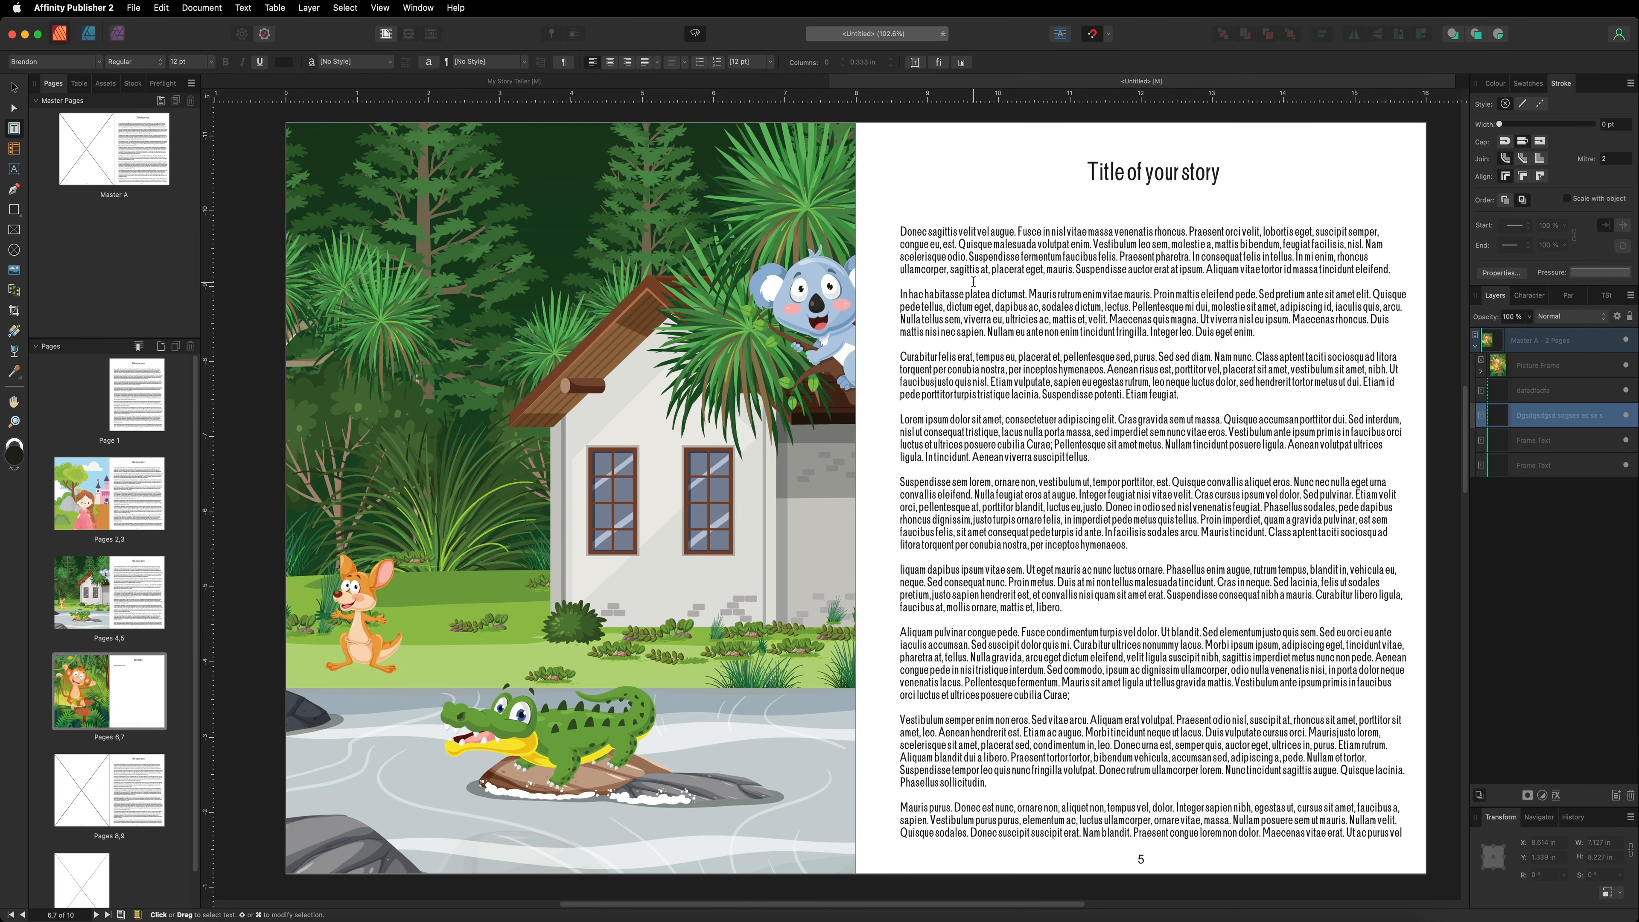
scroll(975, 283, "up", 6)
scroll(974, 282, "up", 6)
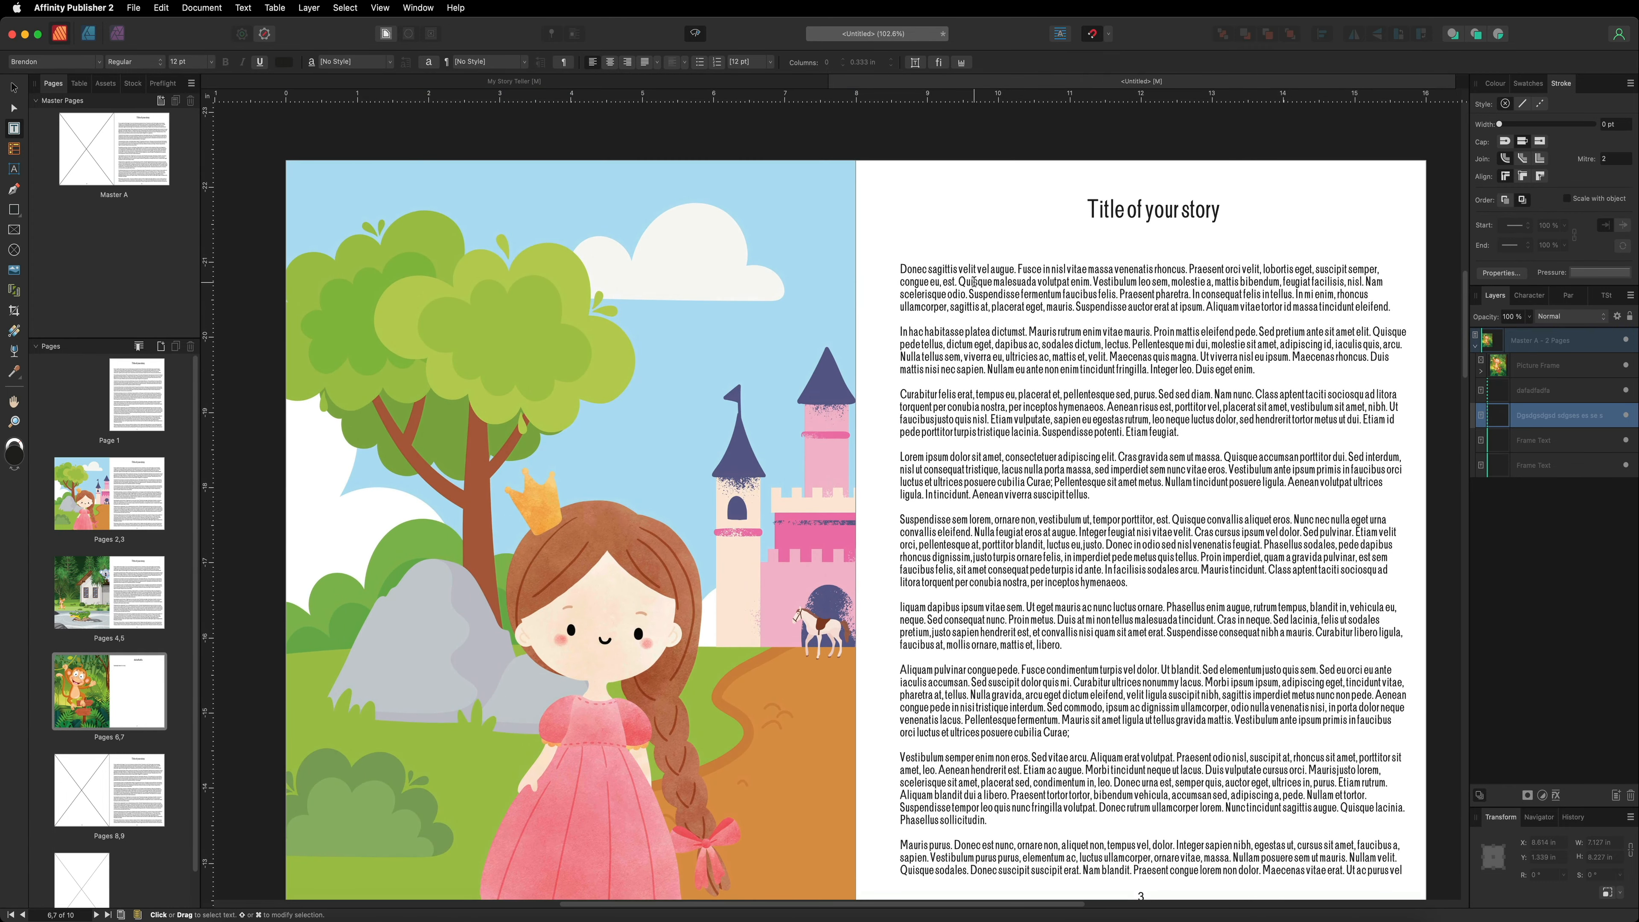
scroll(975, 282, "down", 1)
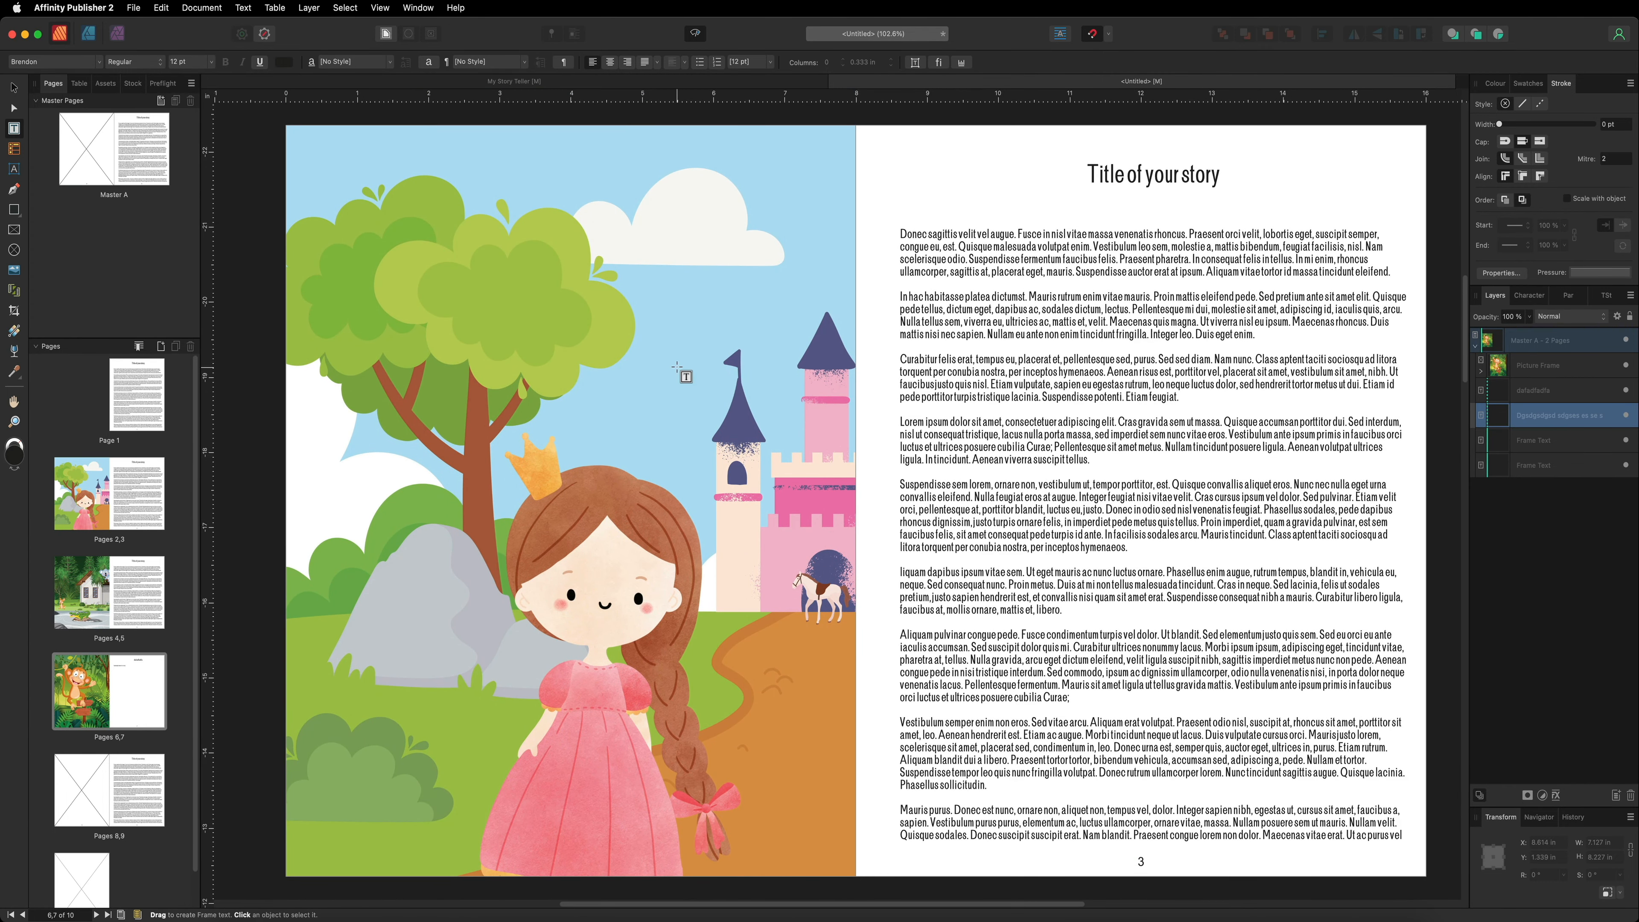